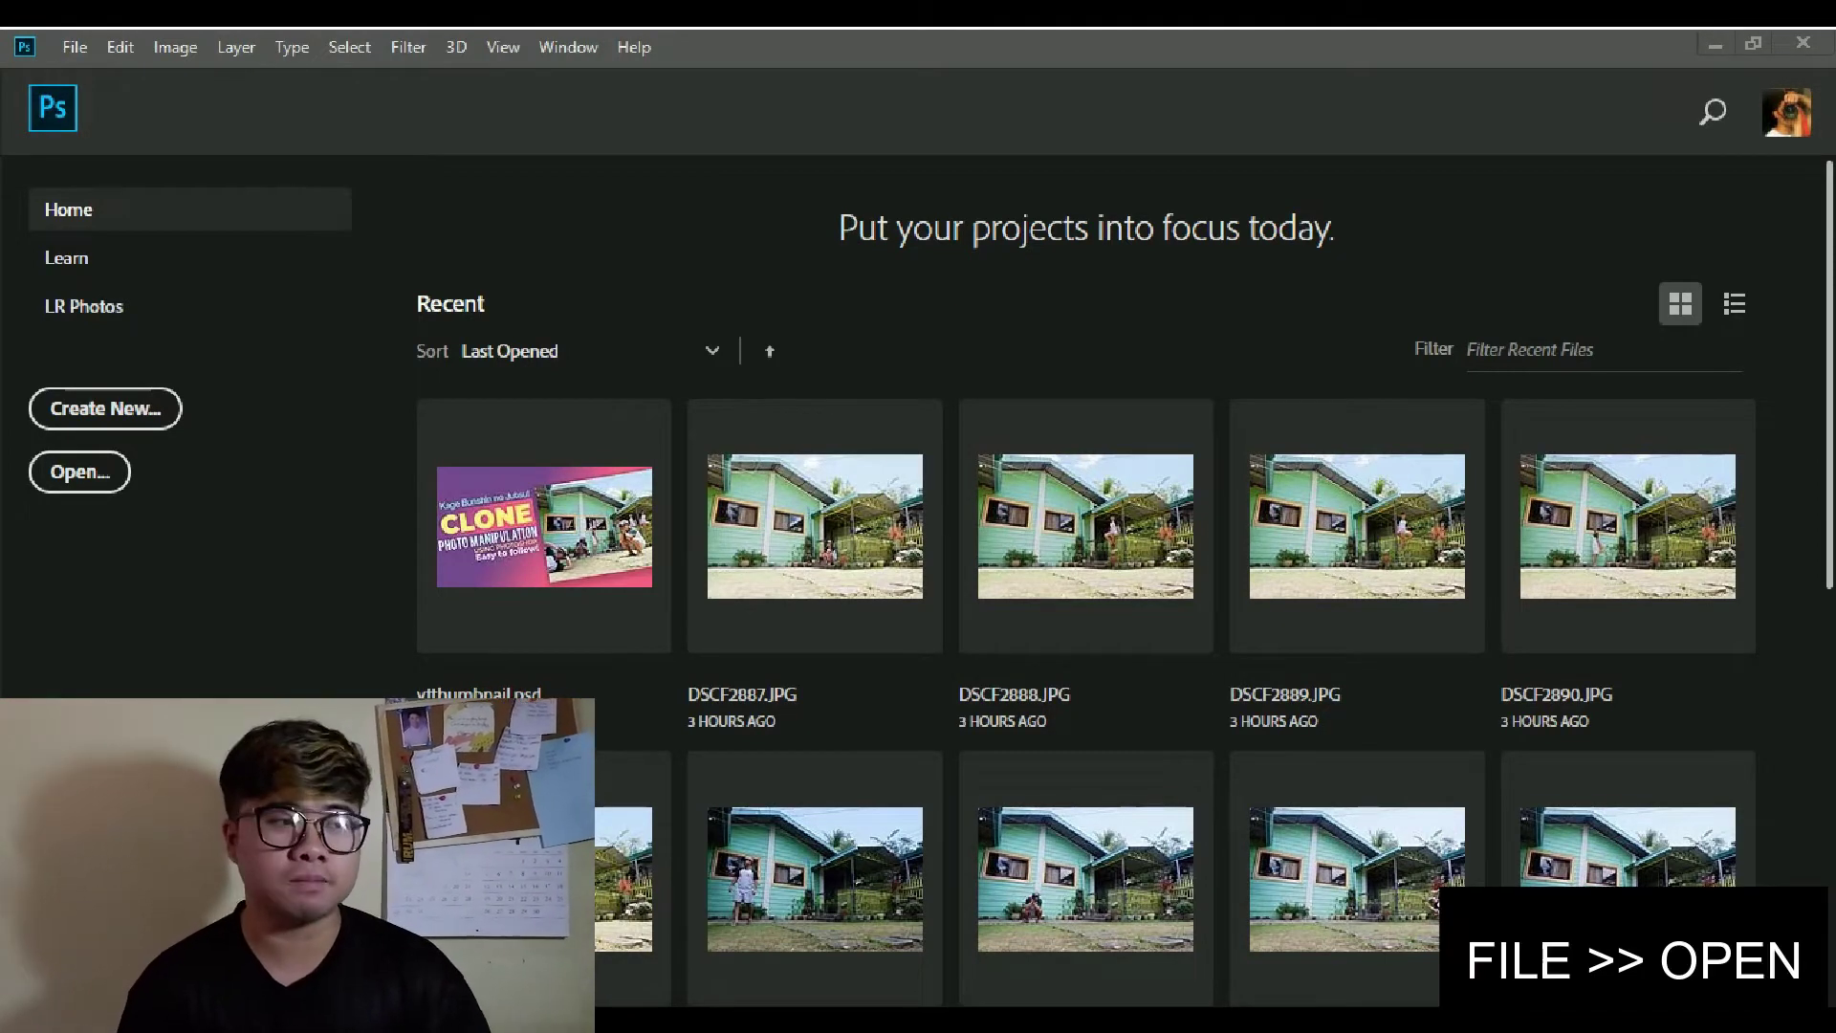
Open the six photos DSCF2887.JPG through DSCF2892.JPG from the Edit mema folder.
left_click(73, 47)
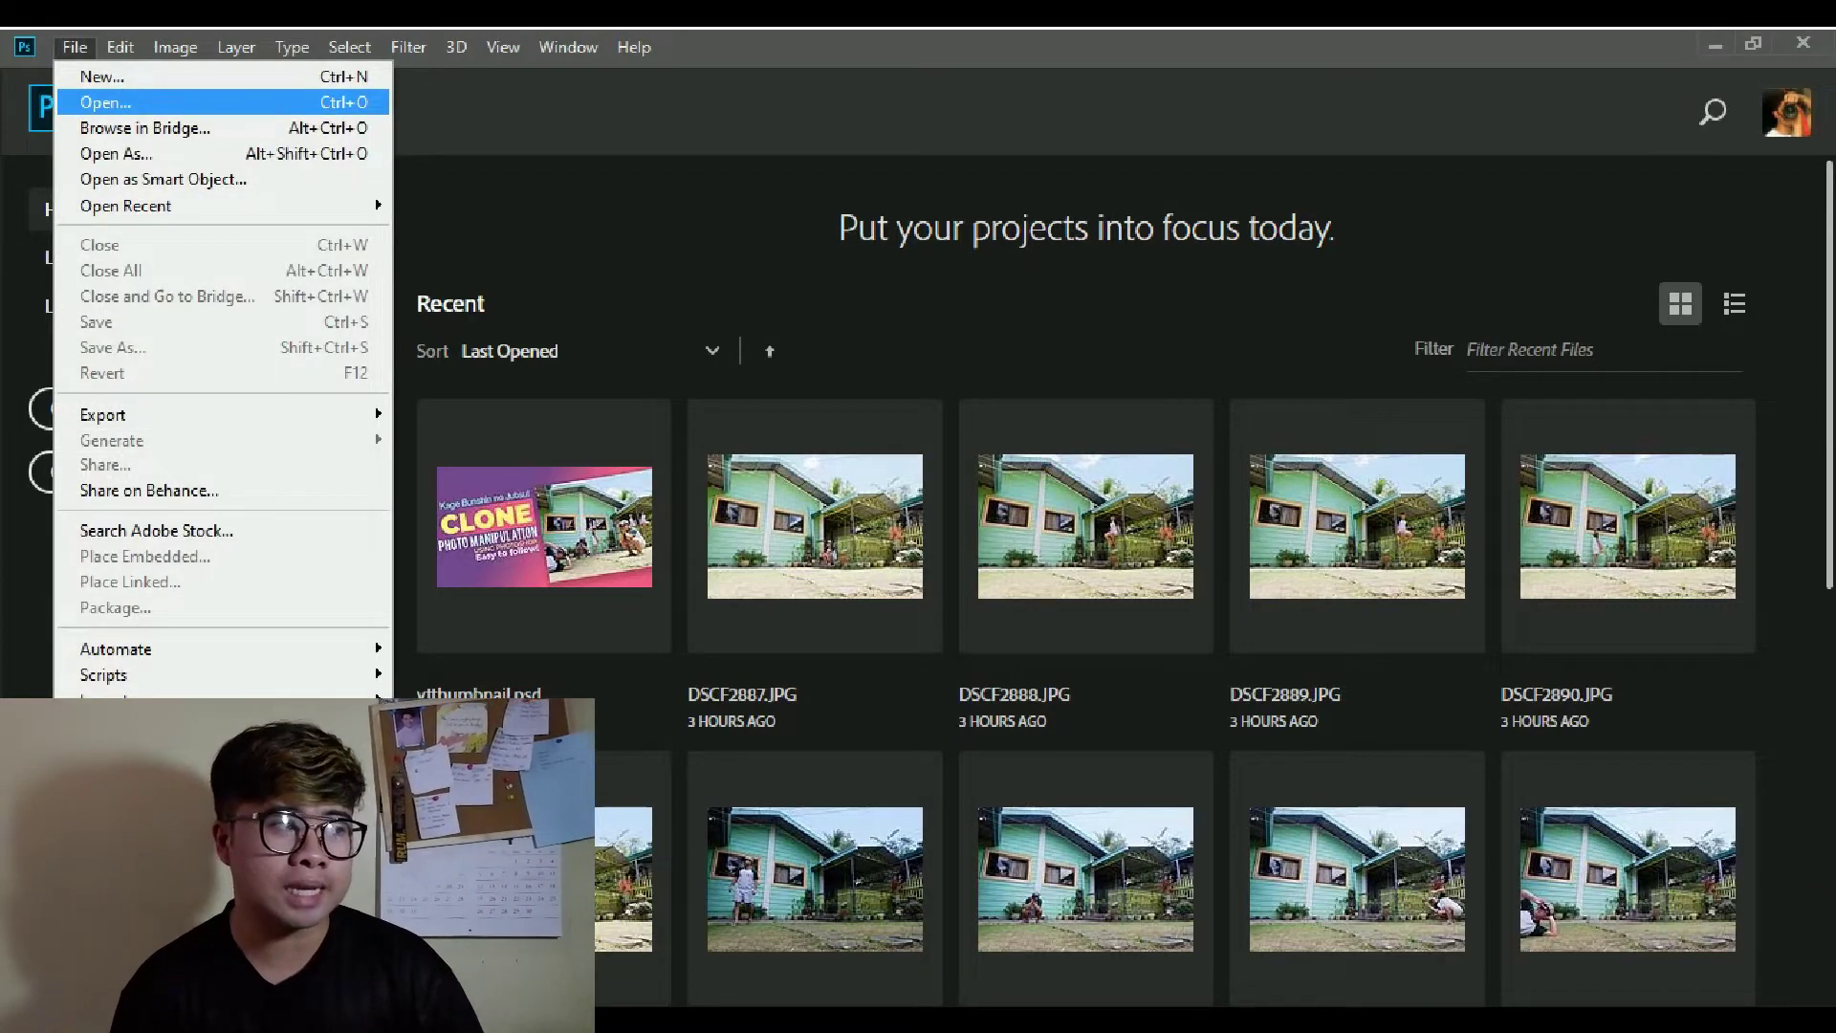
key("Return")
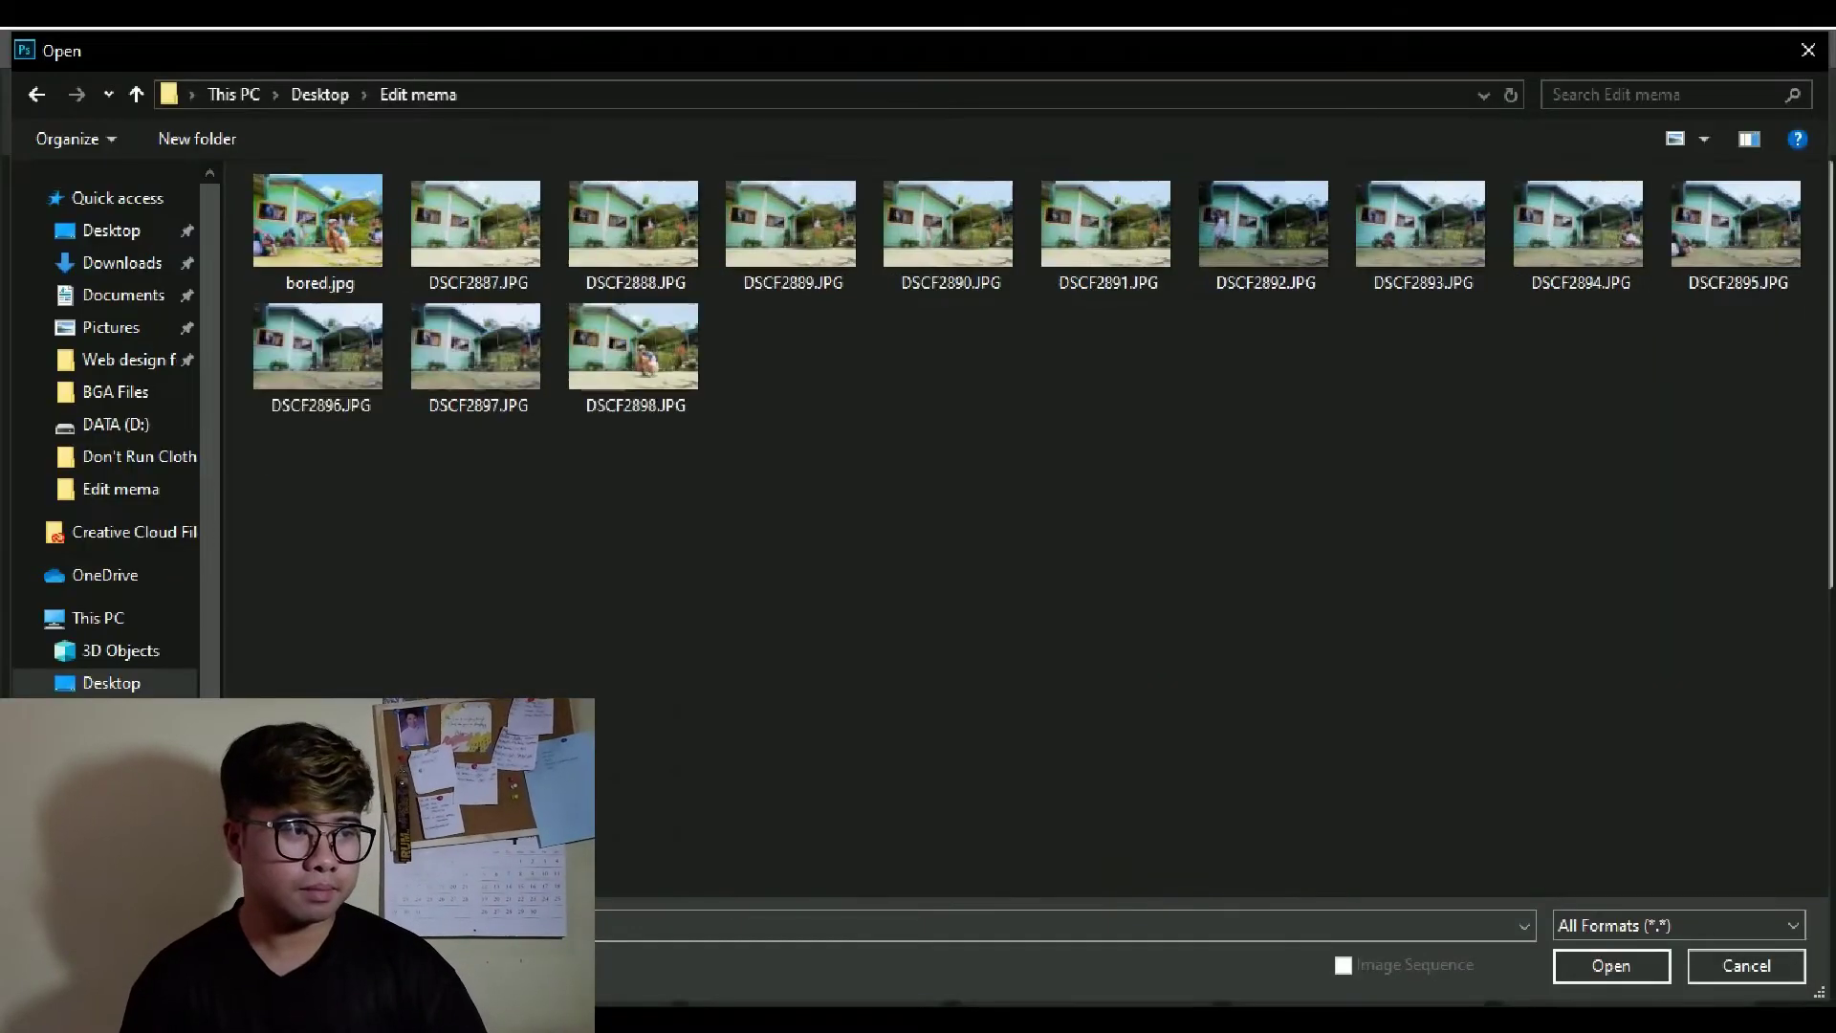
scroll(1098, 489, "up", 1)
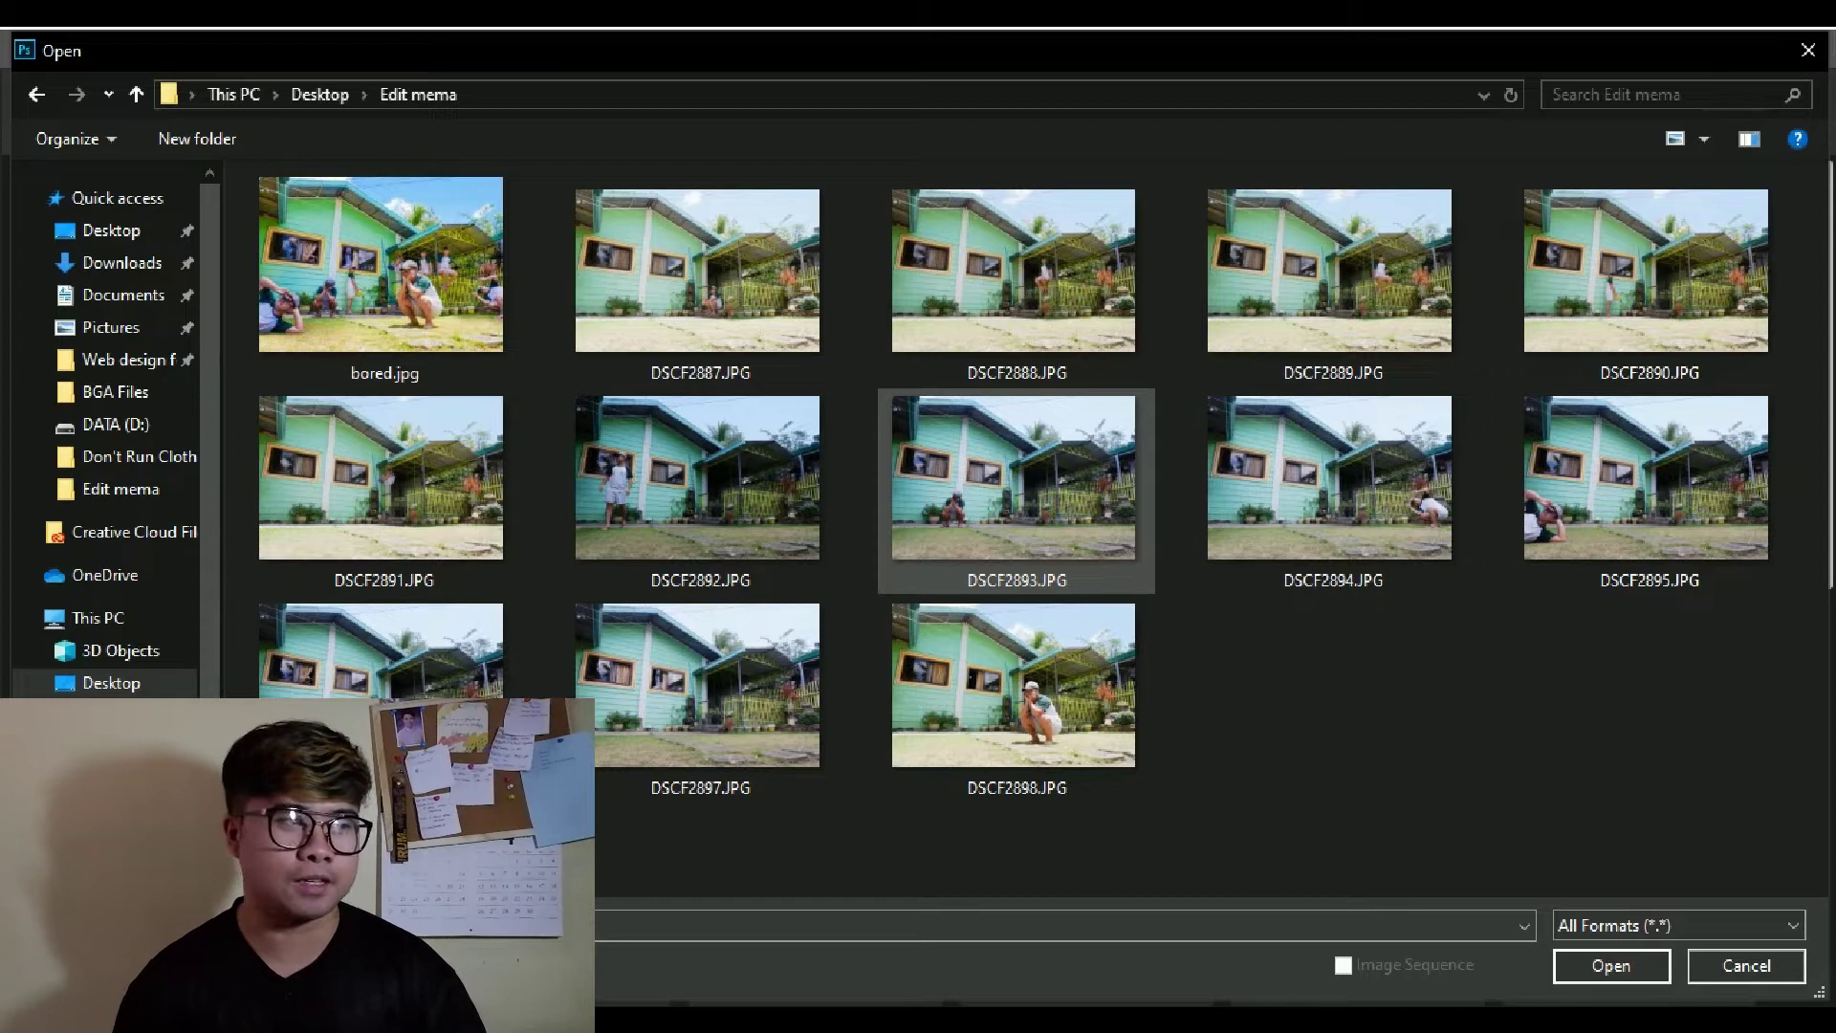
left_click(699, 276)
key("shift+Right")
key("shift+Right")
key("shift+Right")
key("shift+Right")
key("shift+Right")
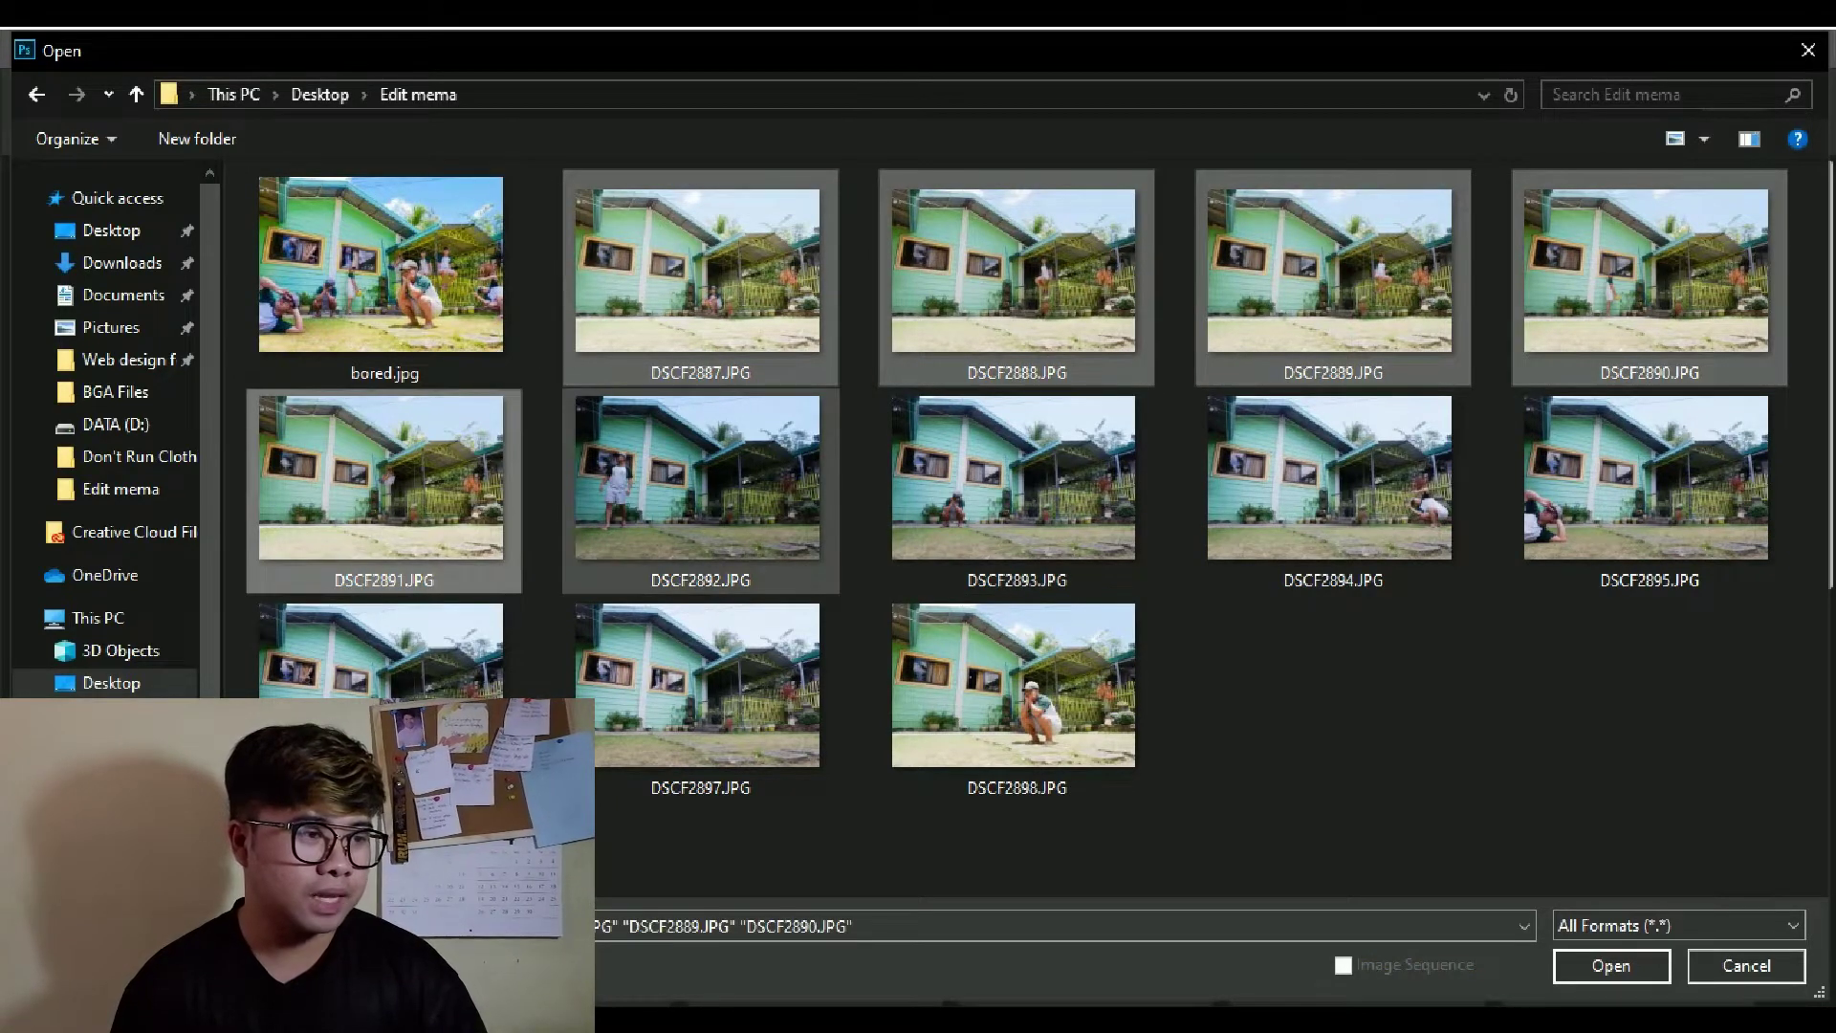
key("shift+Right")
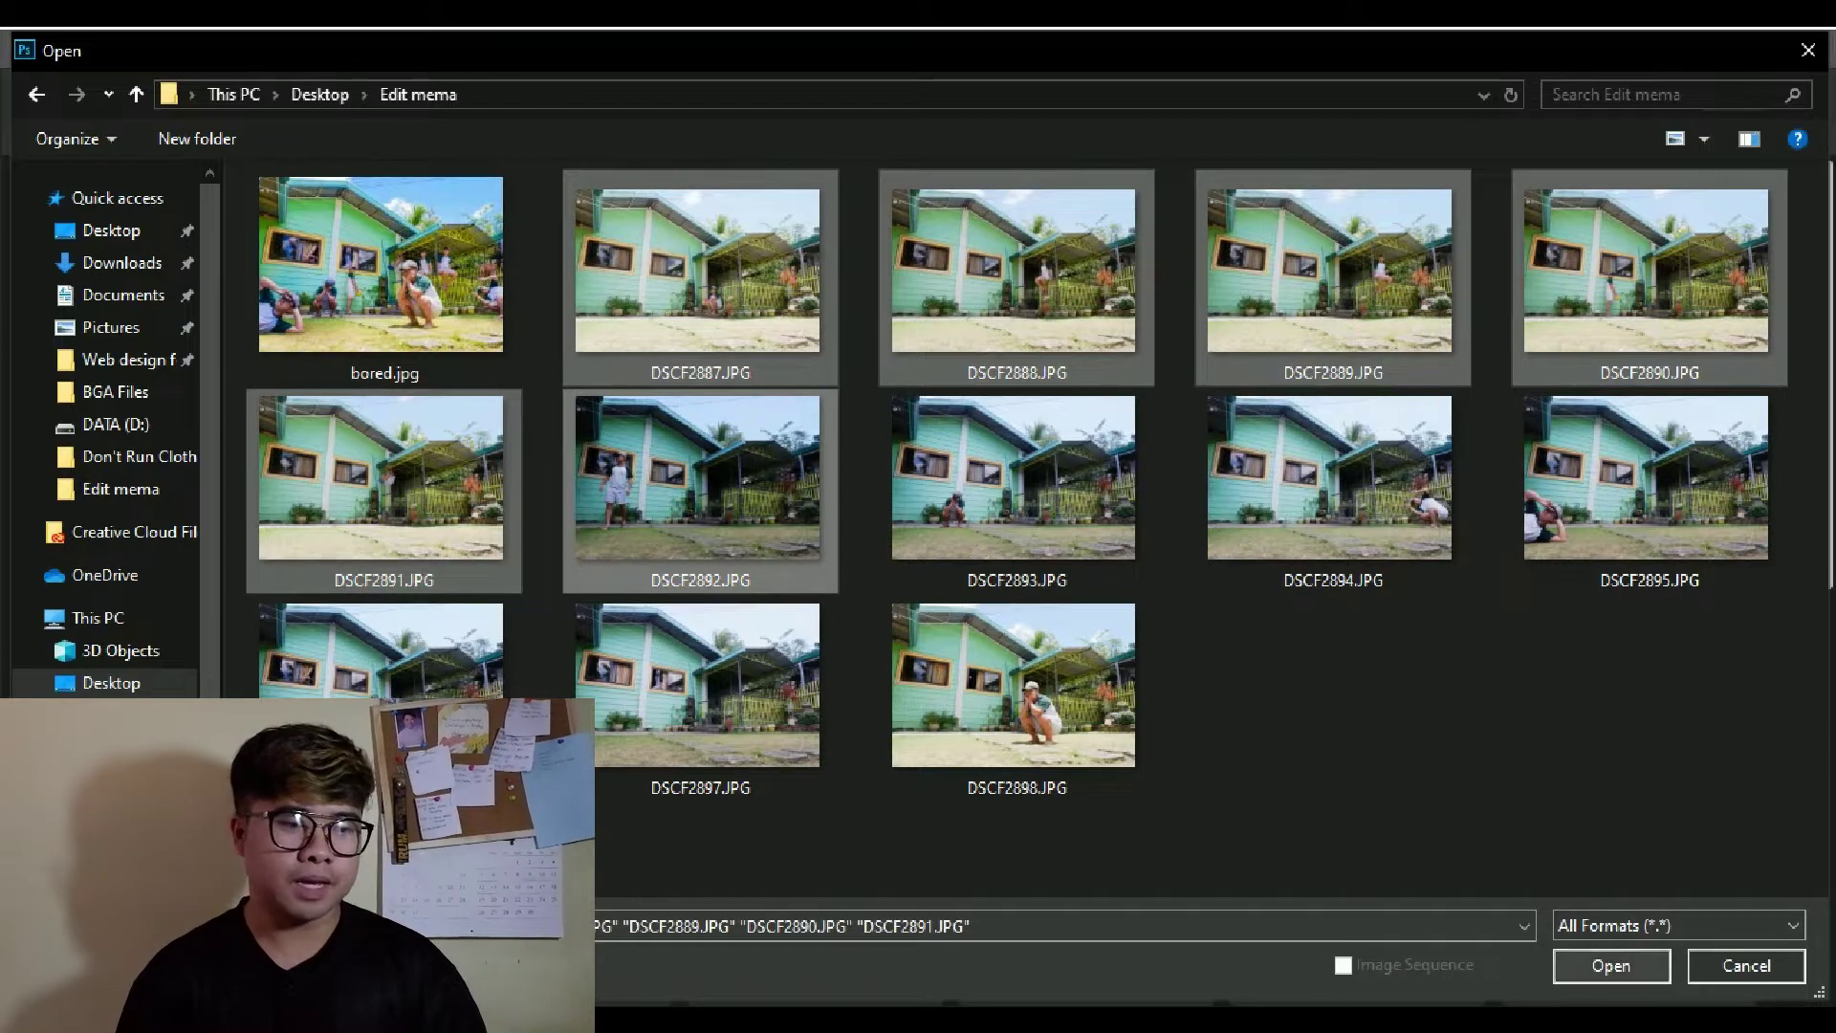
key("Return")
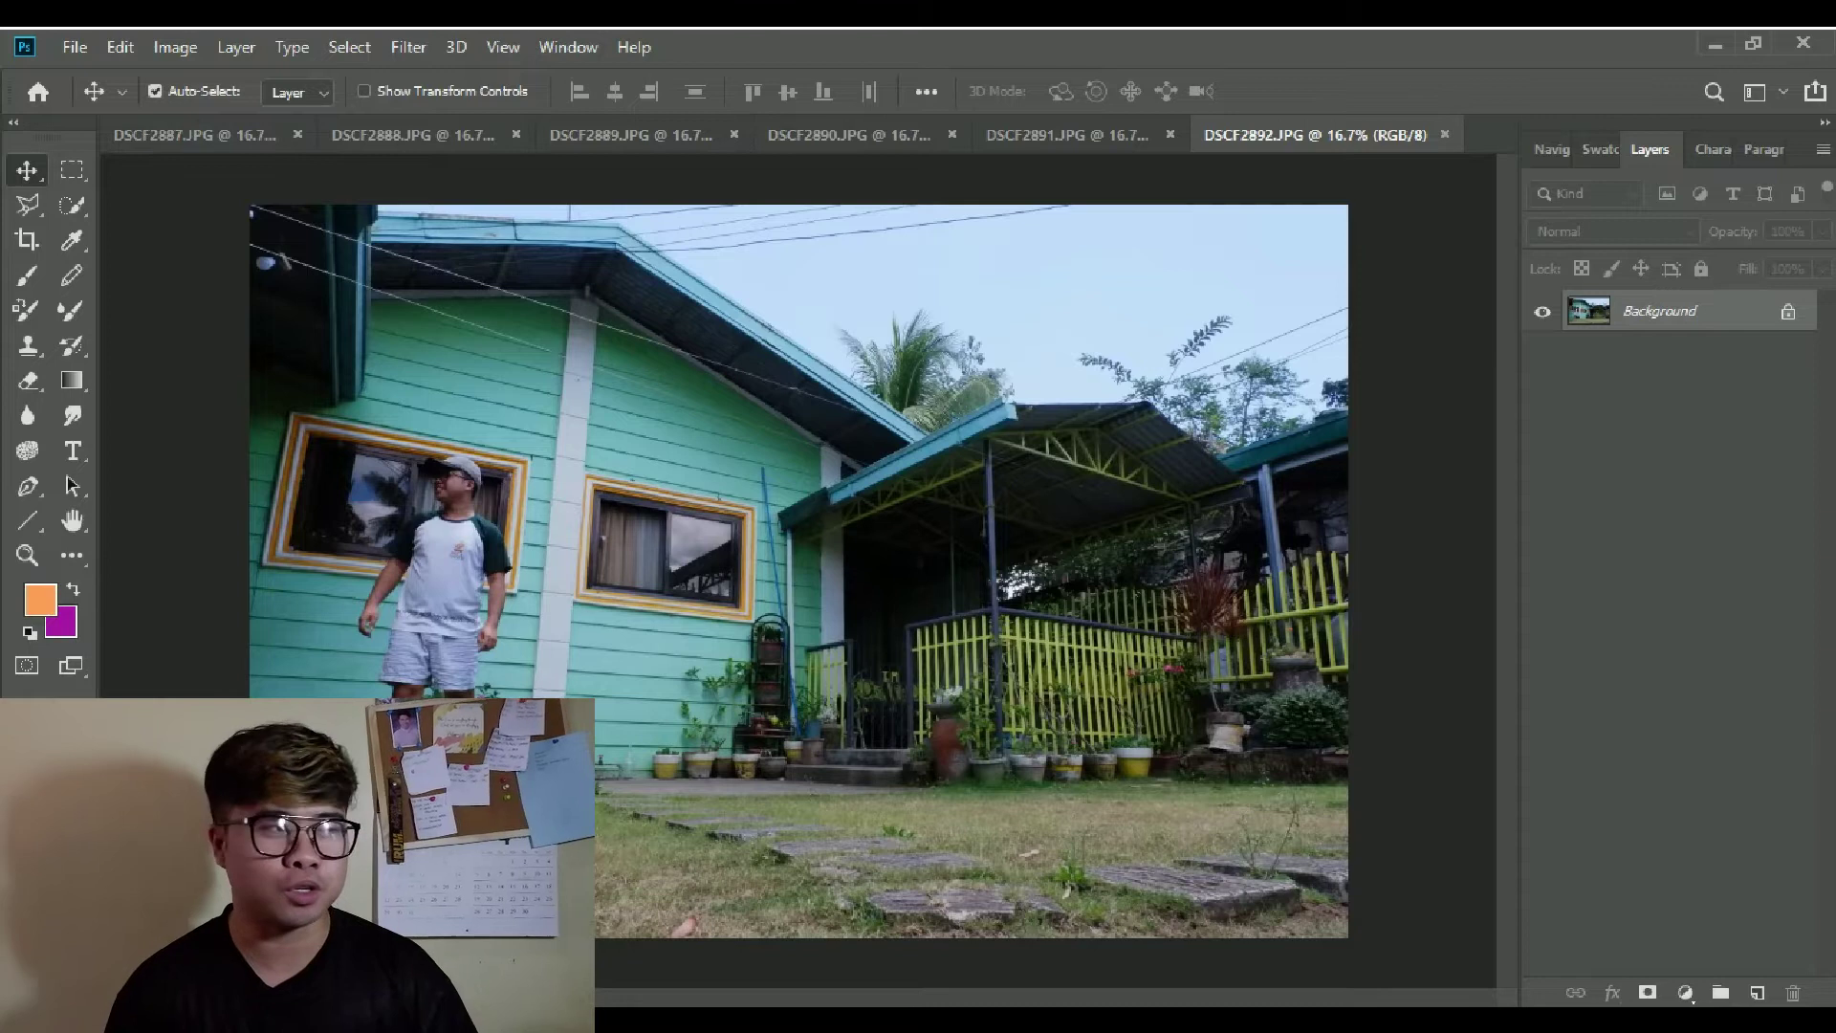
Copy the entire DSCF2888.JPG photo and paste it into DSCF2887.JPG as a new layer.
key("ctrl+Tab")
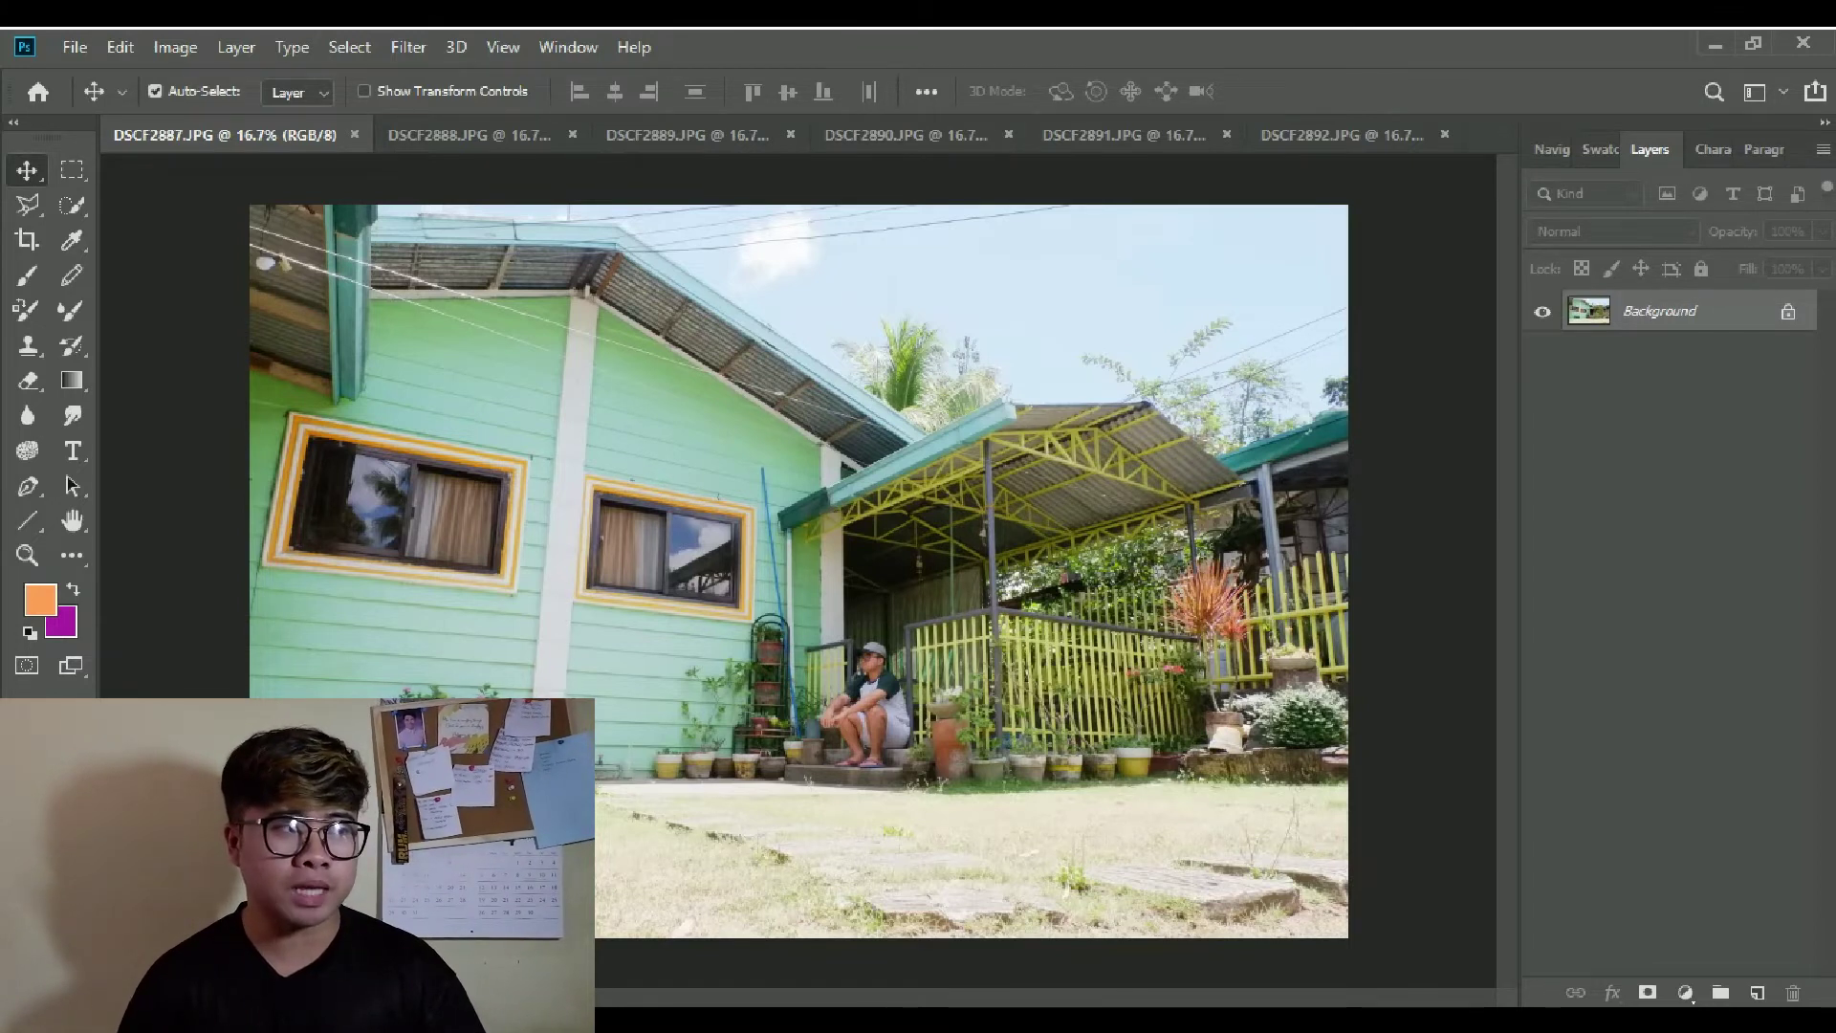
key("ctrl+Tab")
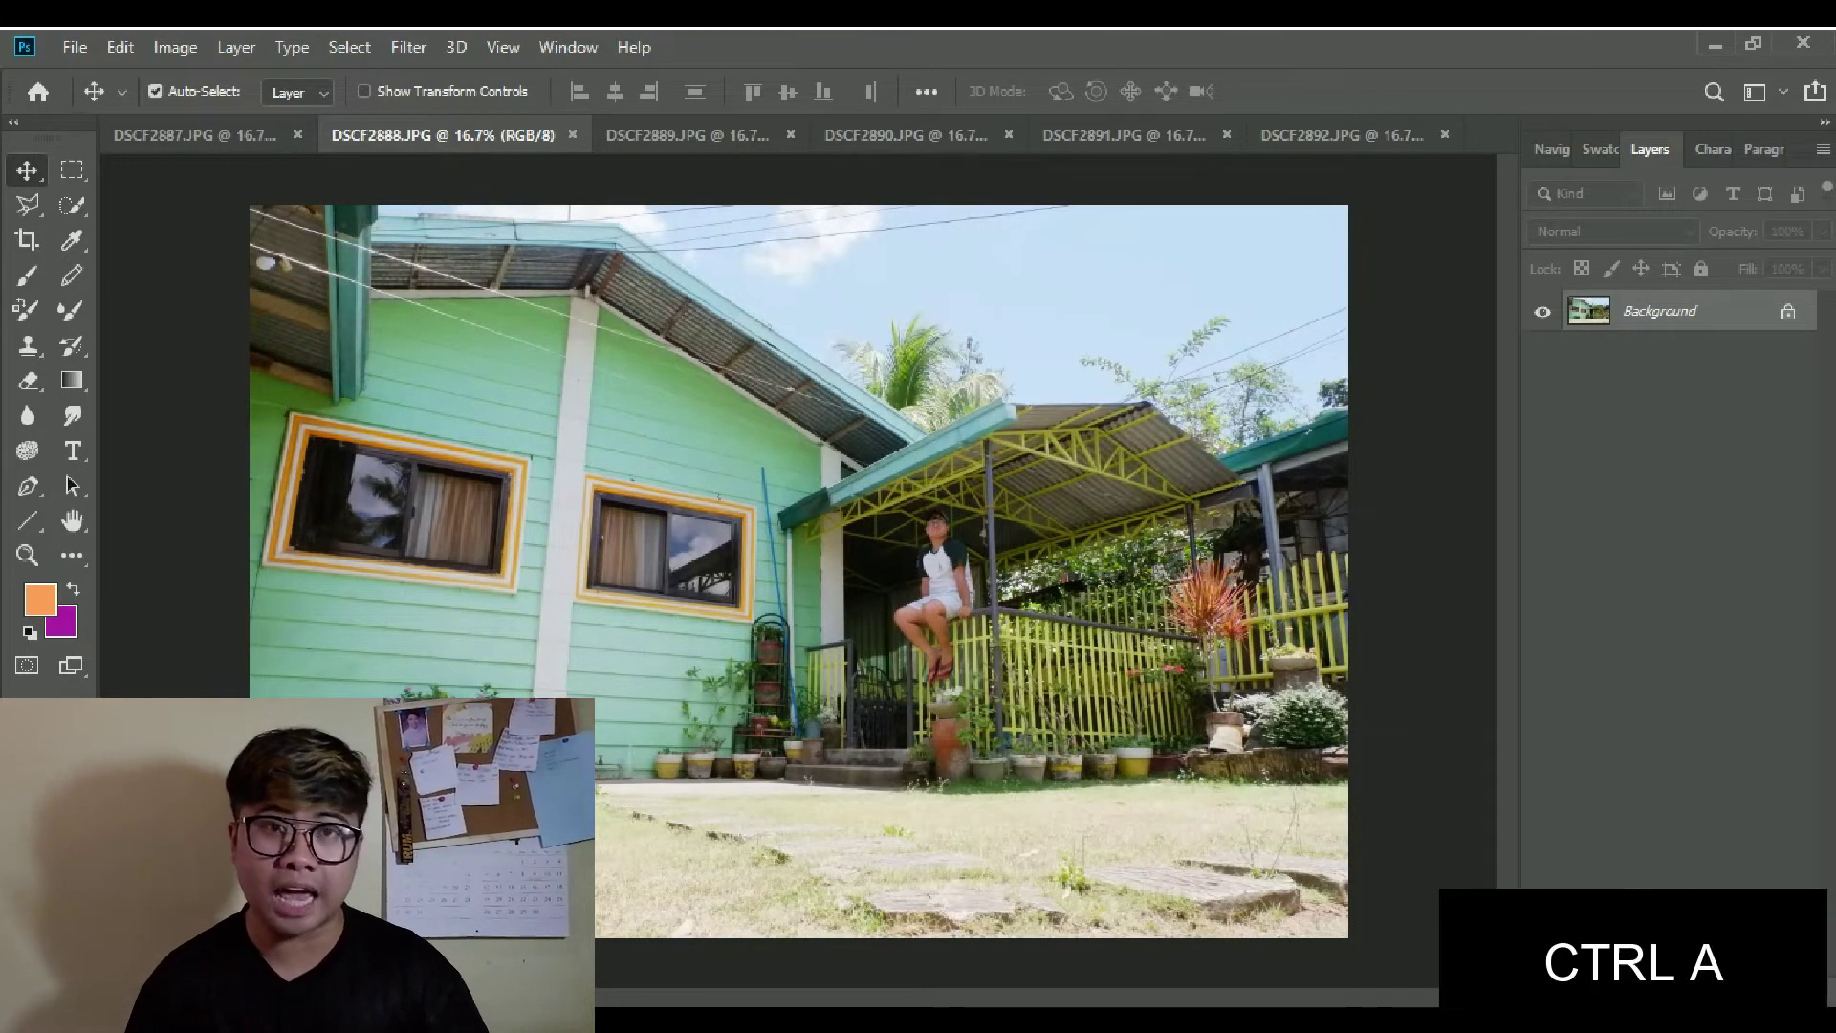
key("ctrl+a")
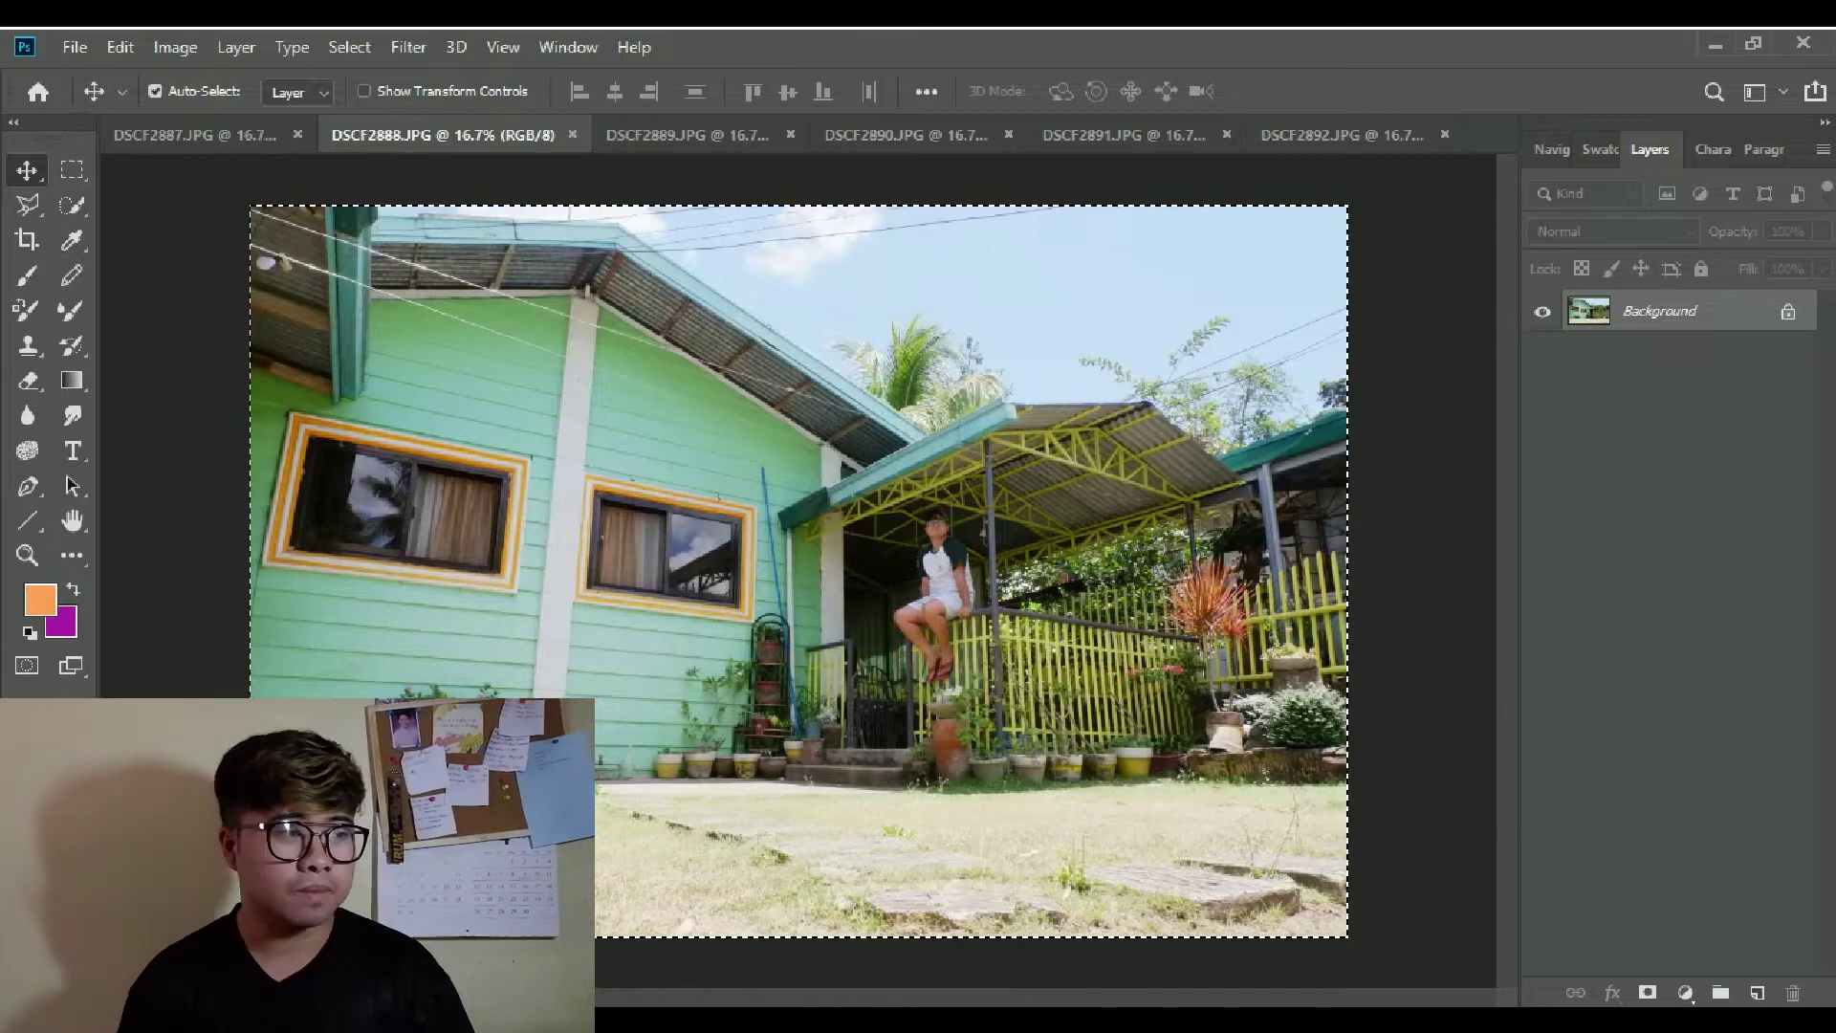
key("ctrl+c")
key("ctrl")
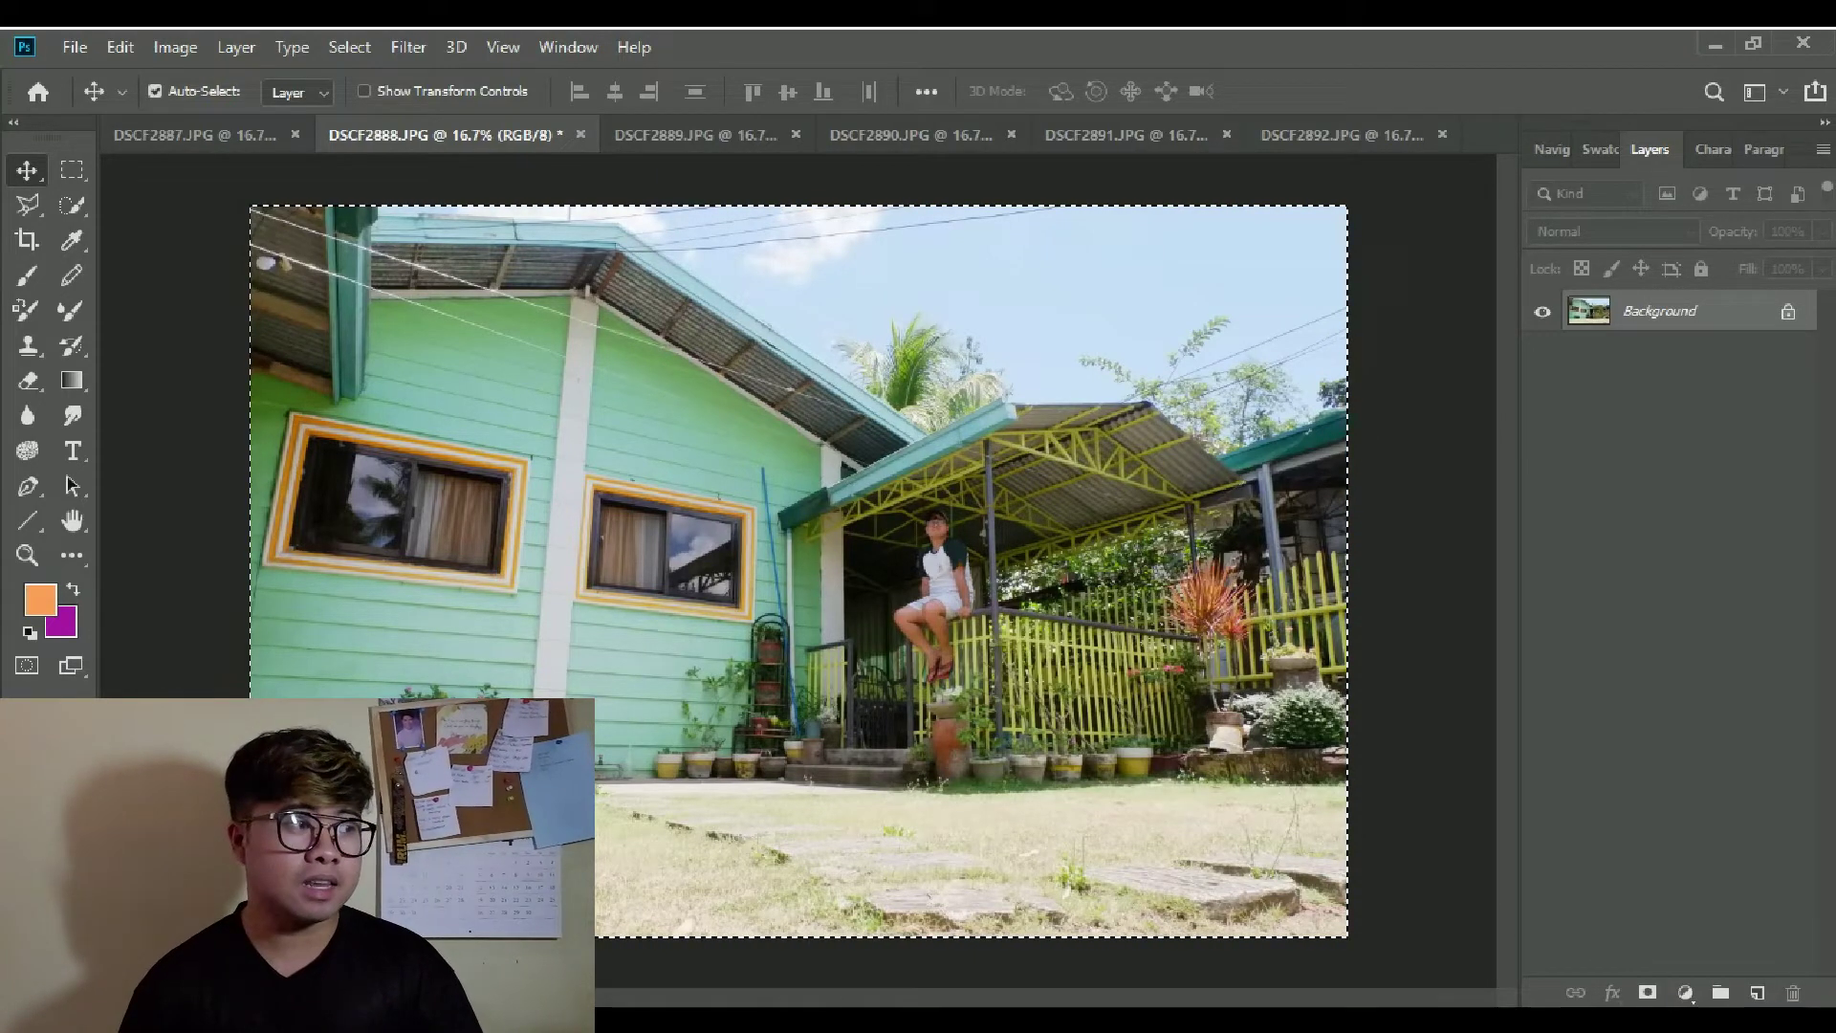
left_click(194, 135)
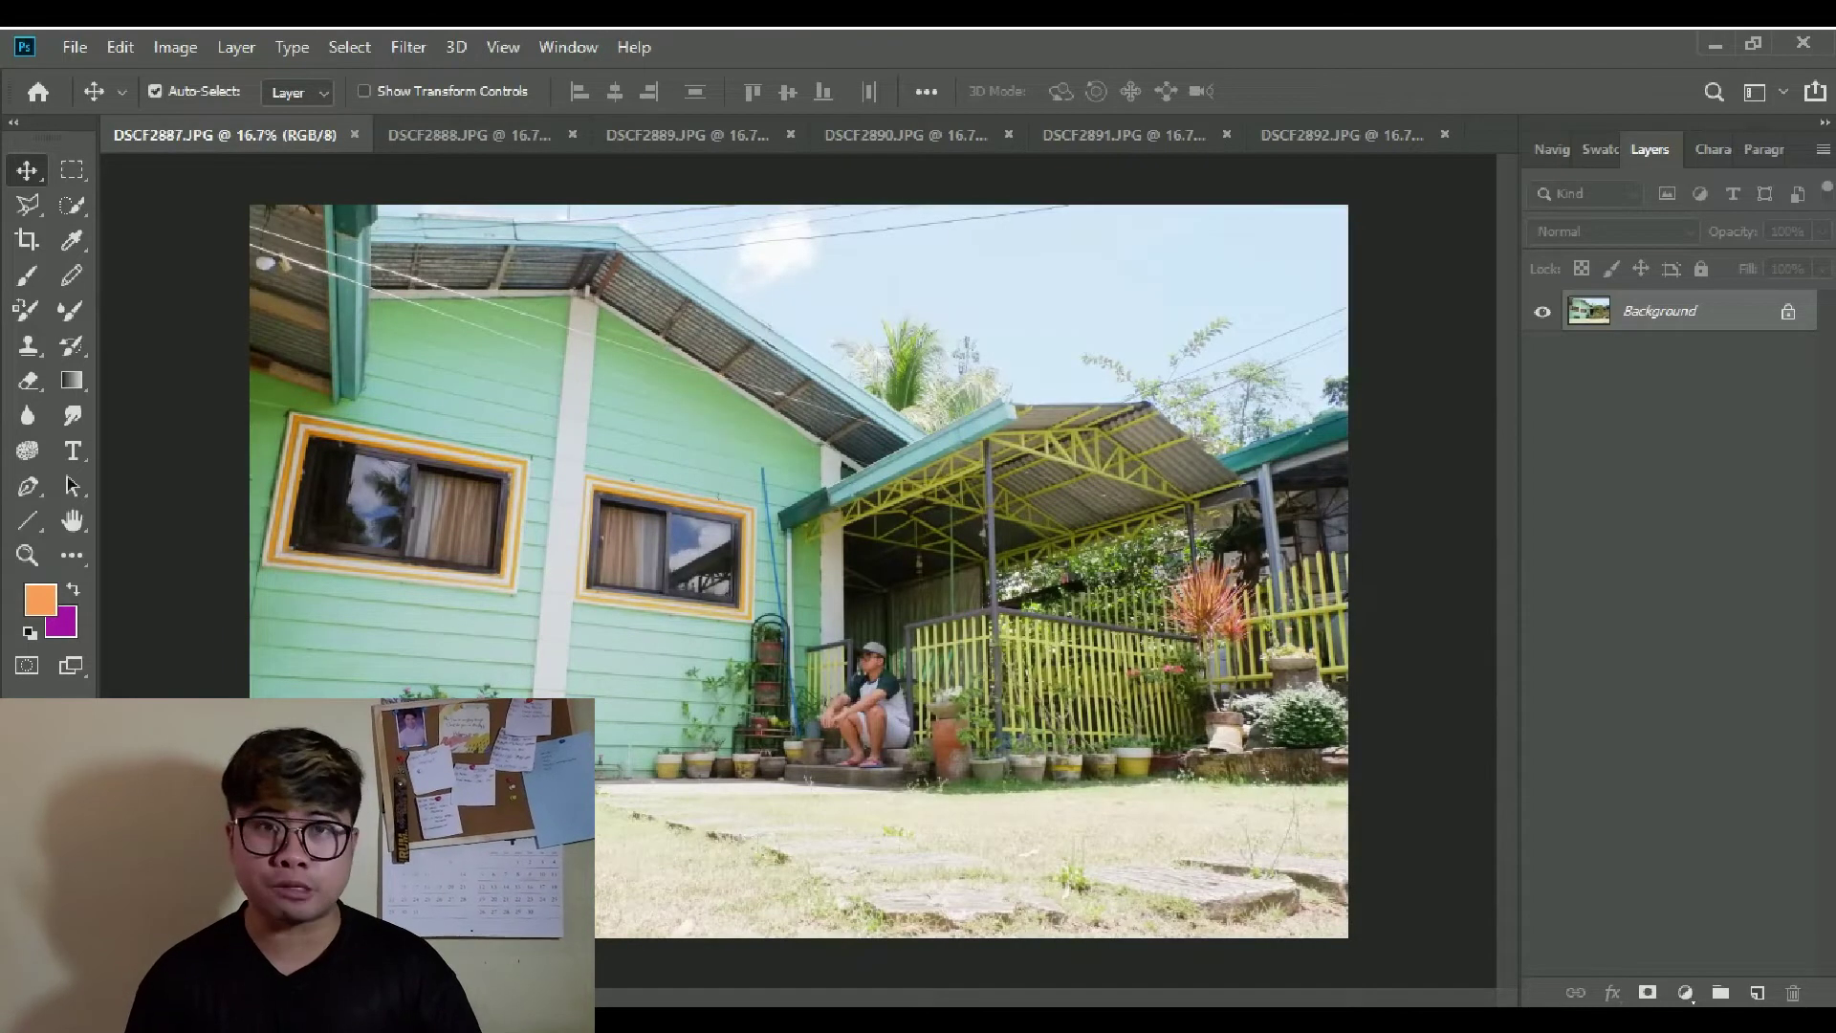
key("ctrl+v")
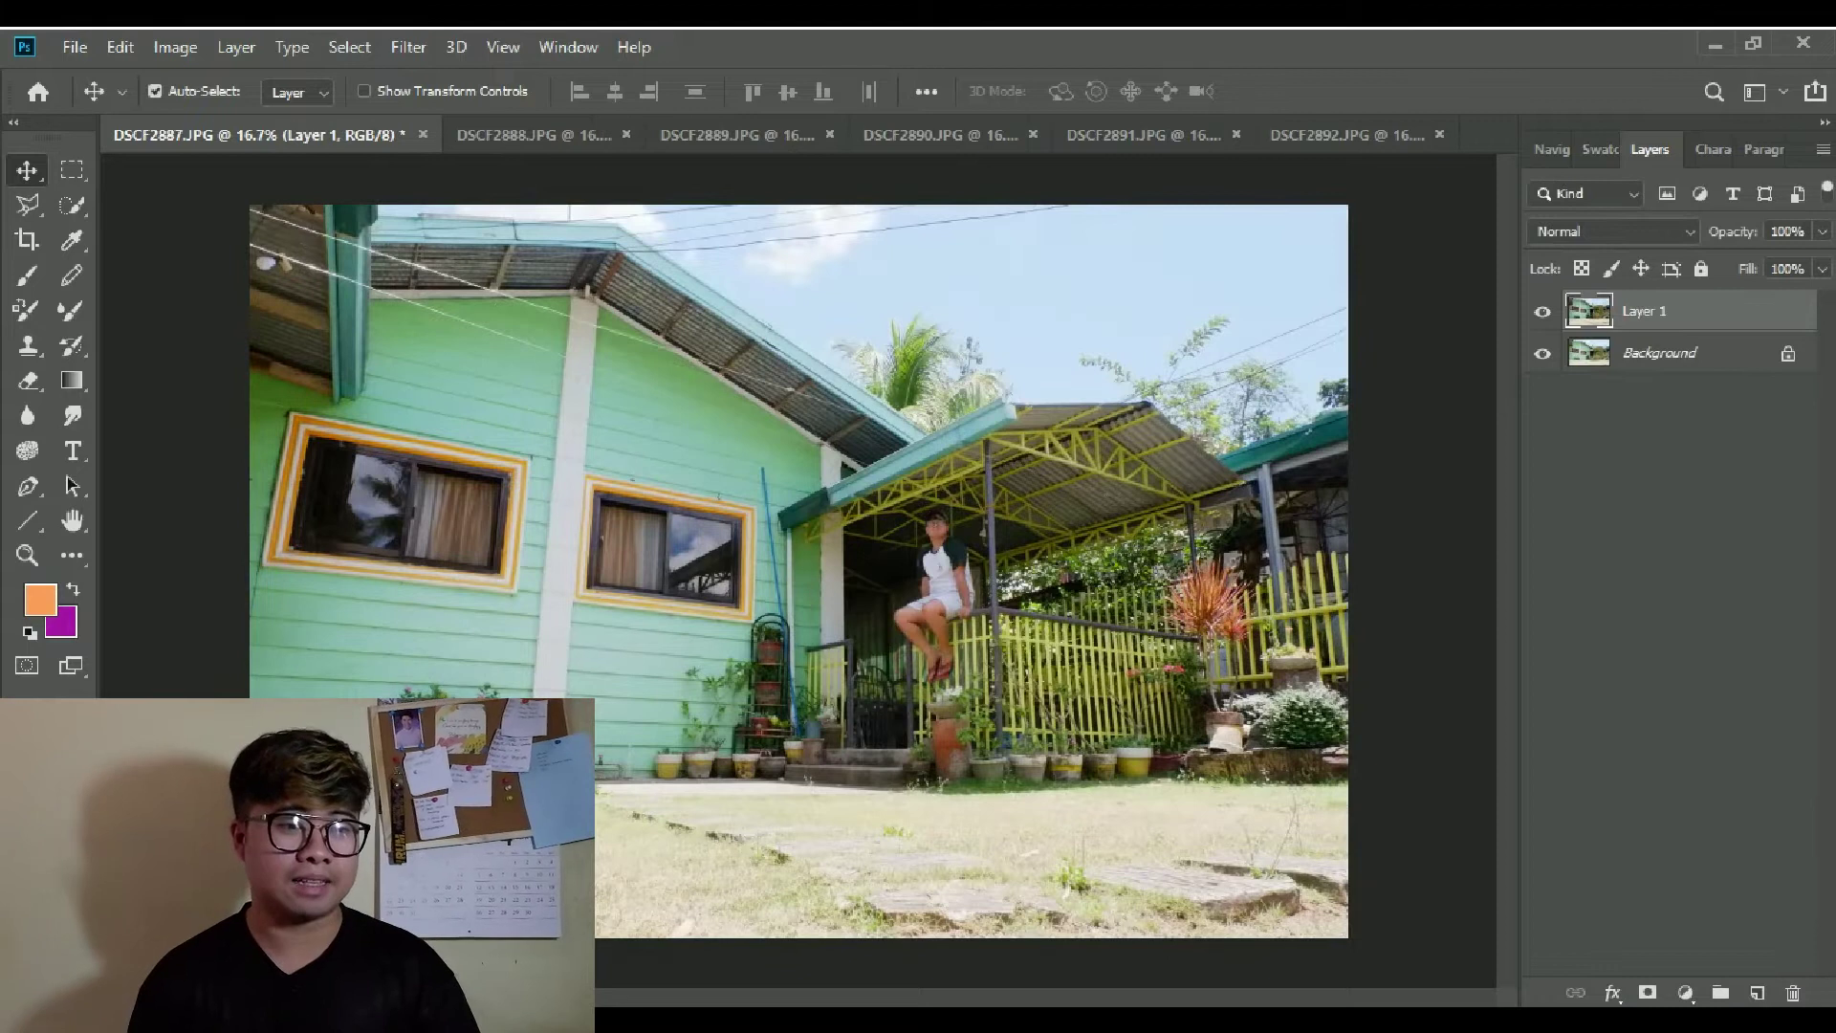
key("ctrl")
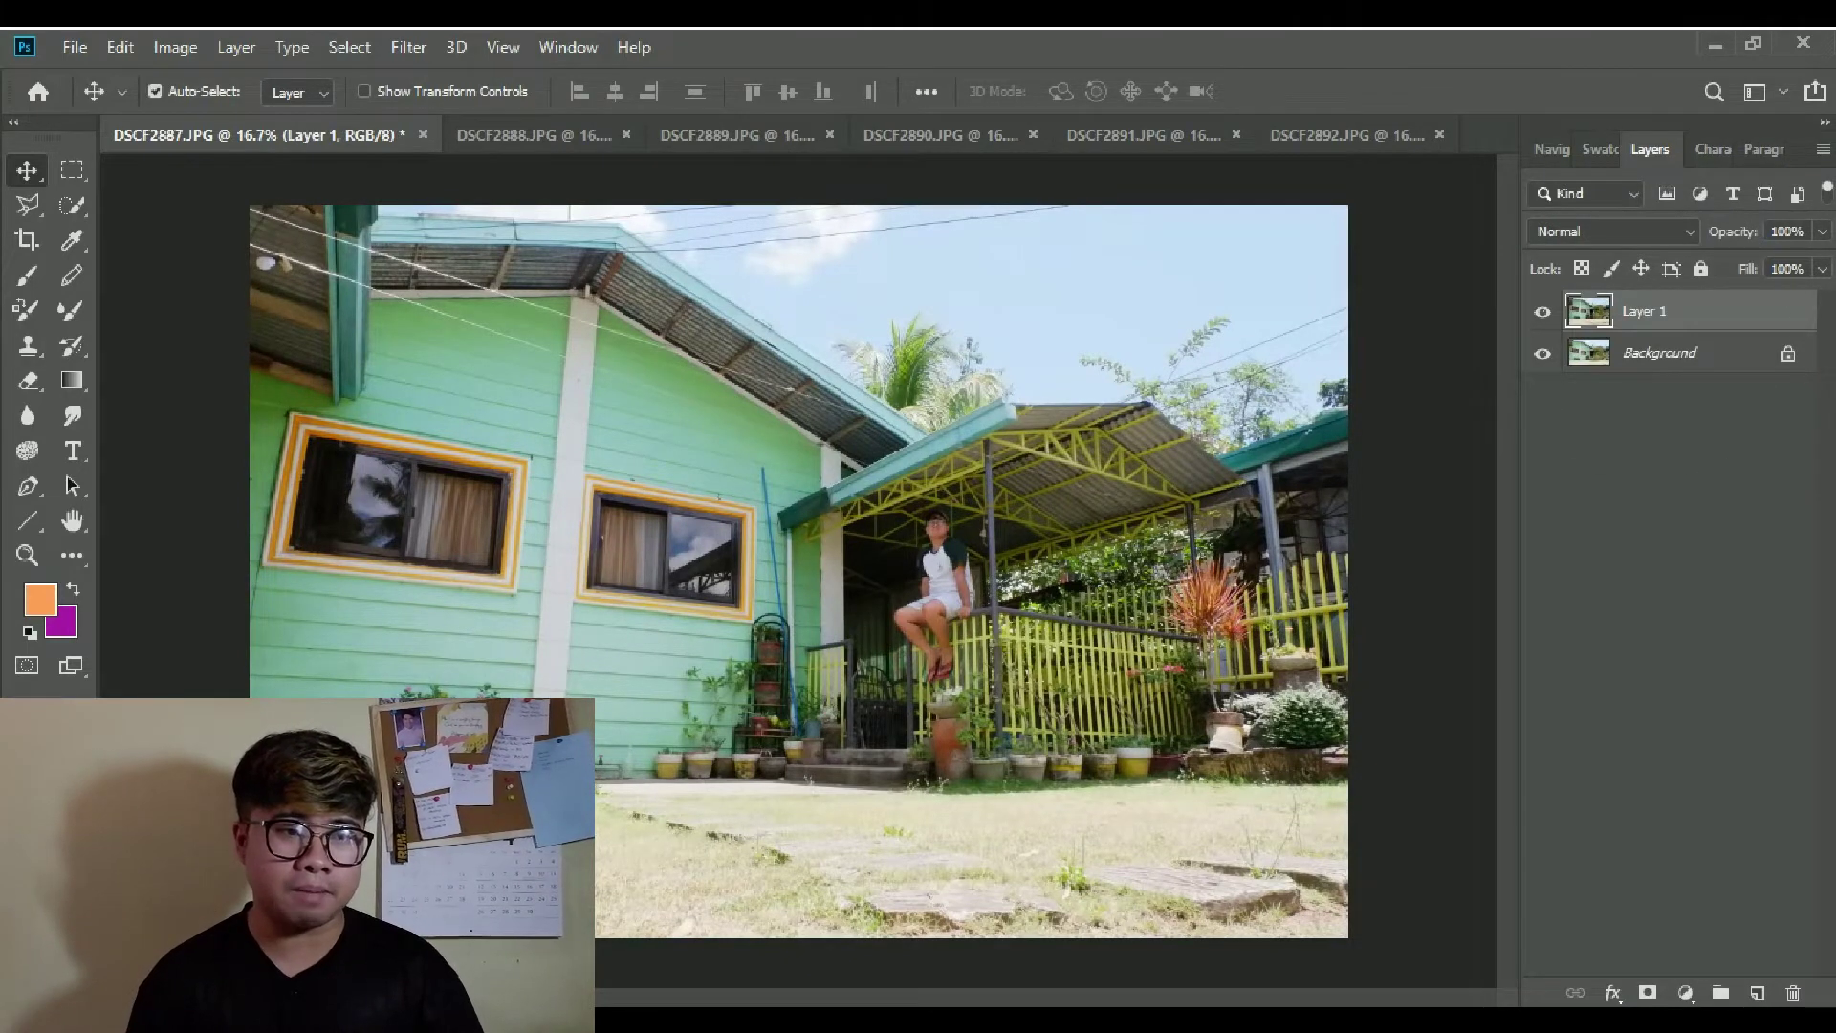
left_click(1673, 354)
key("ctrl")
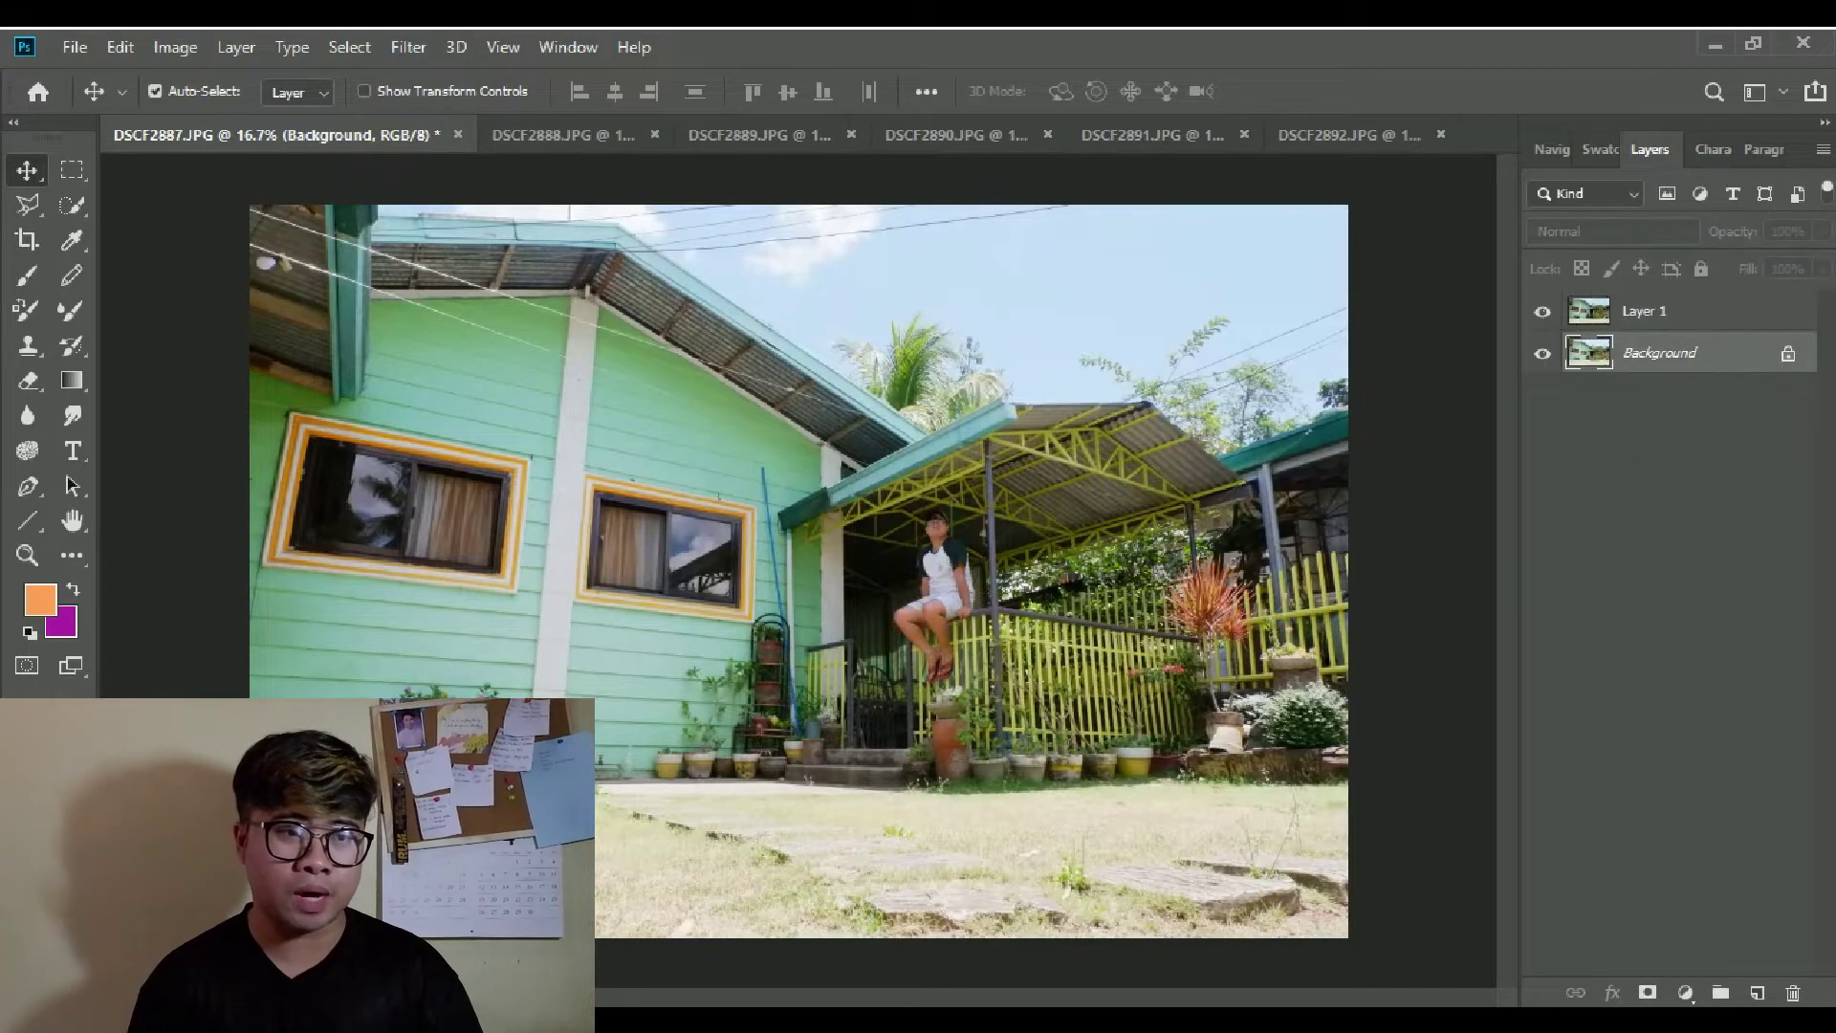
left_click(1674, 312)
key("ctrl")
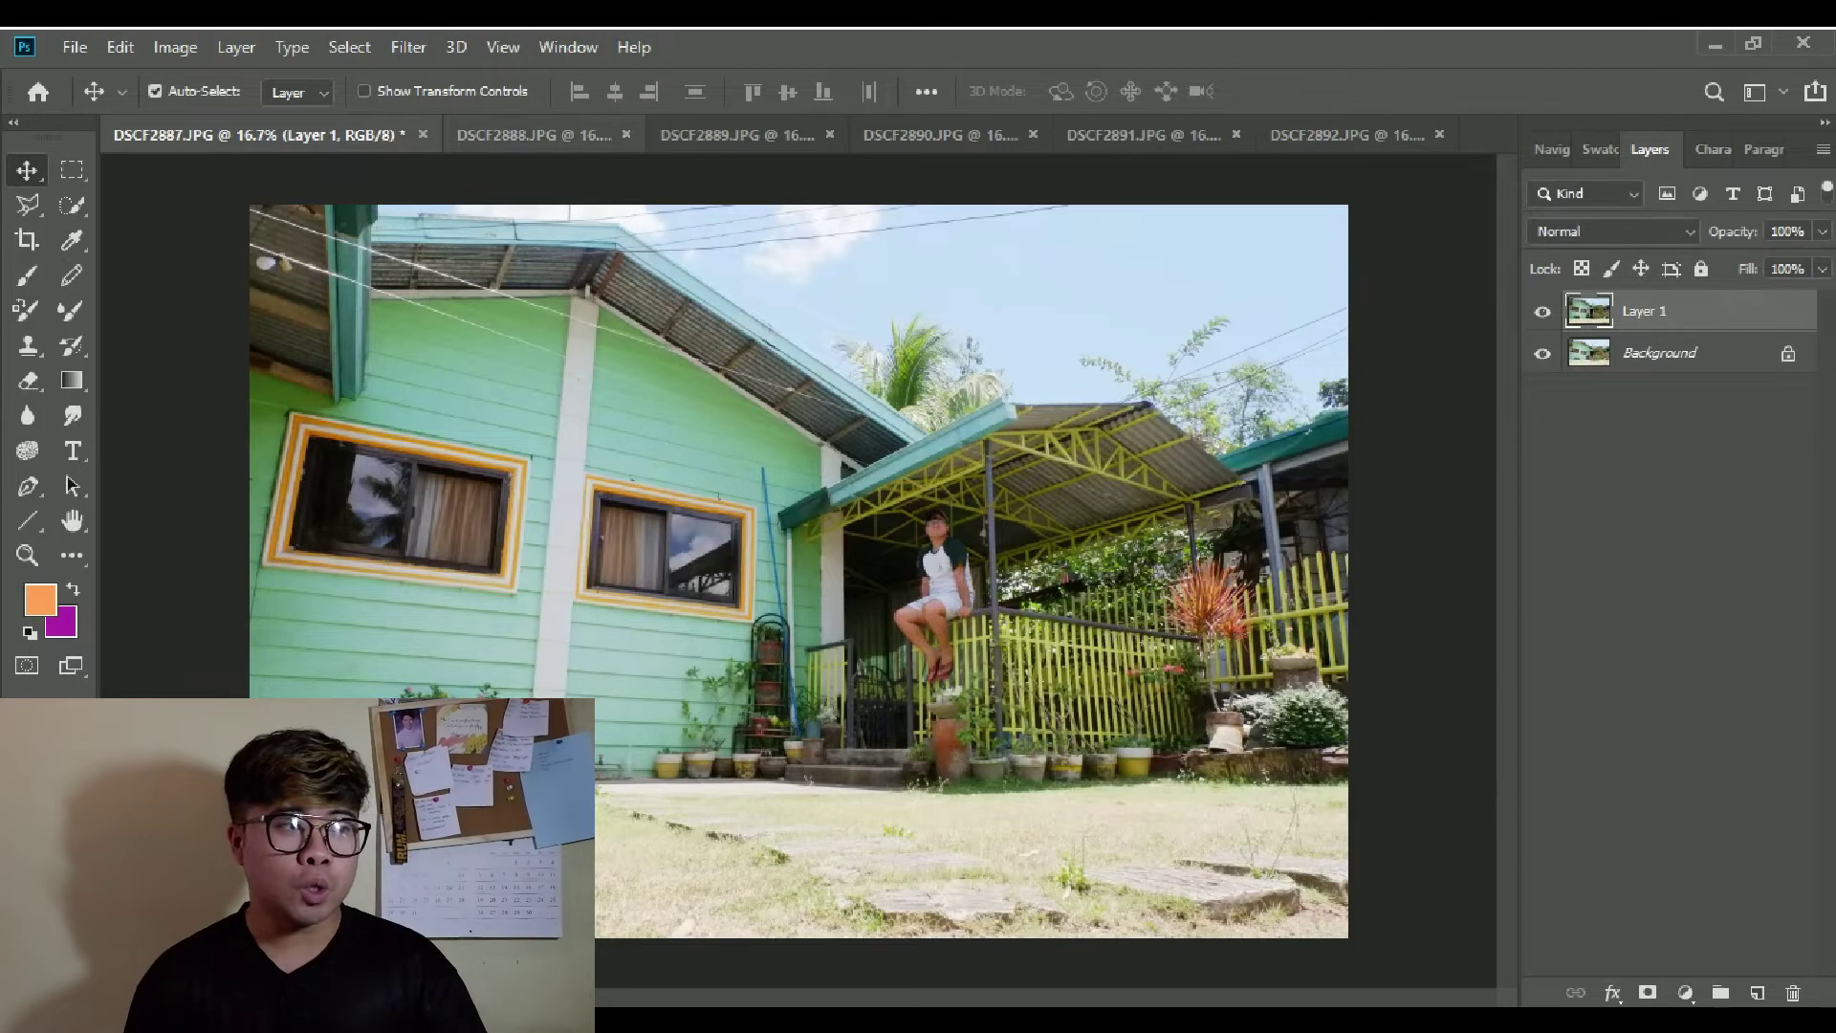
Close DSCF2888.JPG without saving and paste a copy of the whole DSCF2889.JPG photo into DSCF2887.JPG as a new layer.
left_click(626, 135)
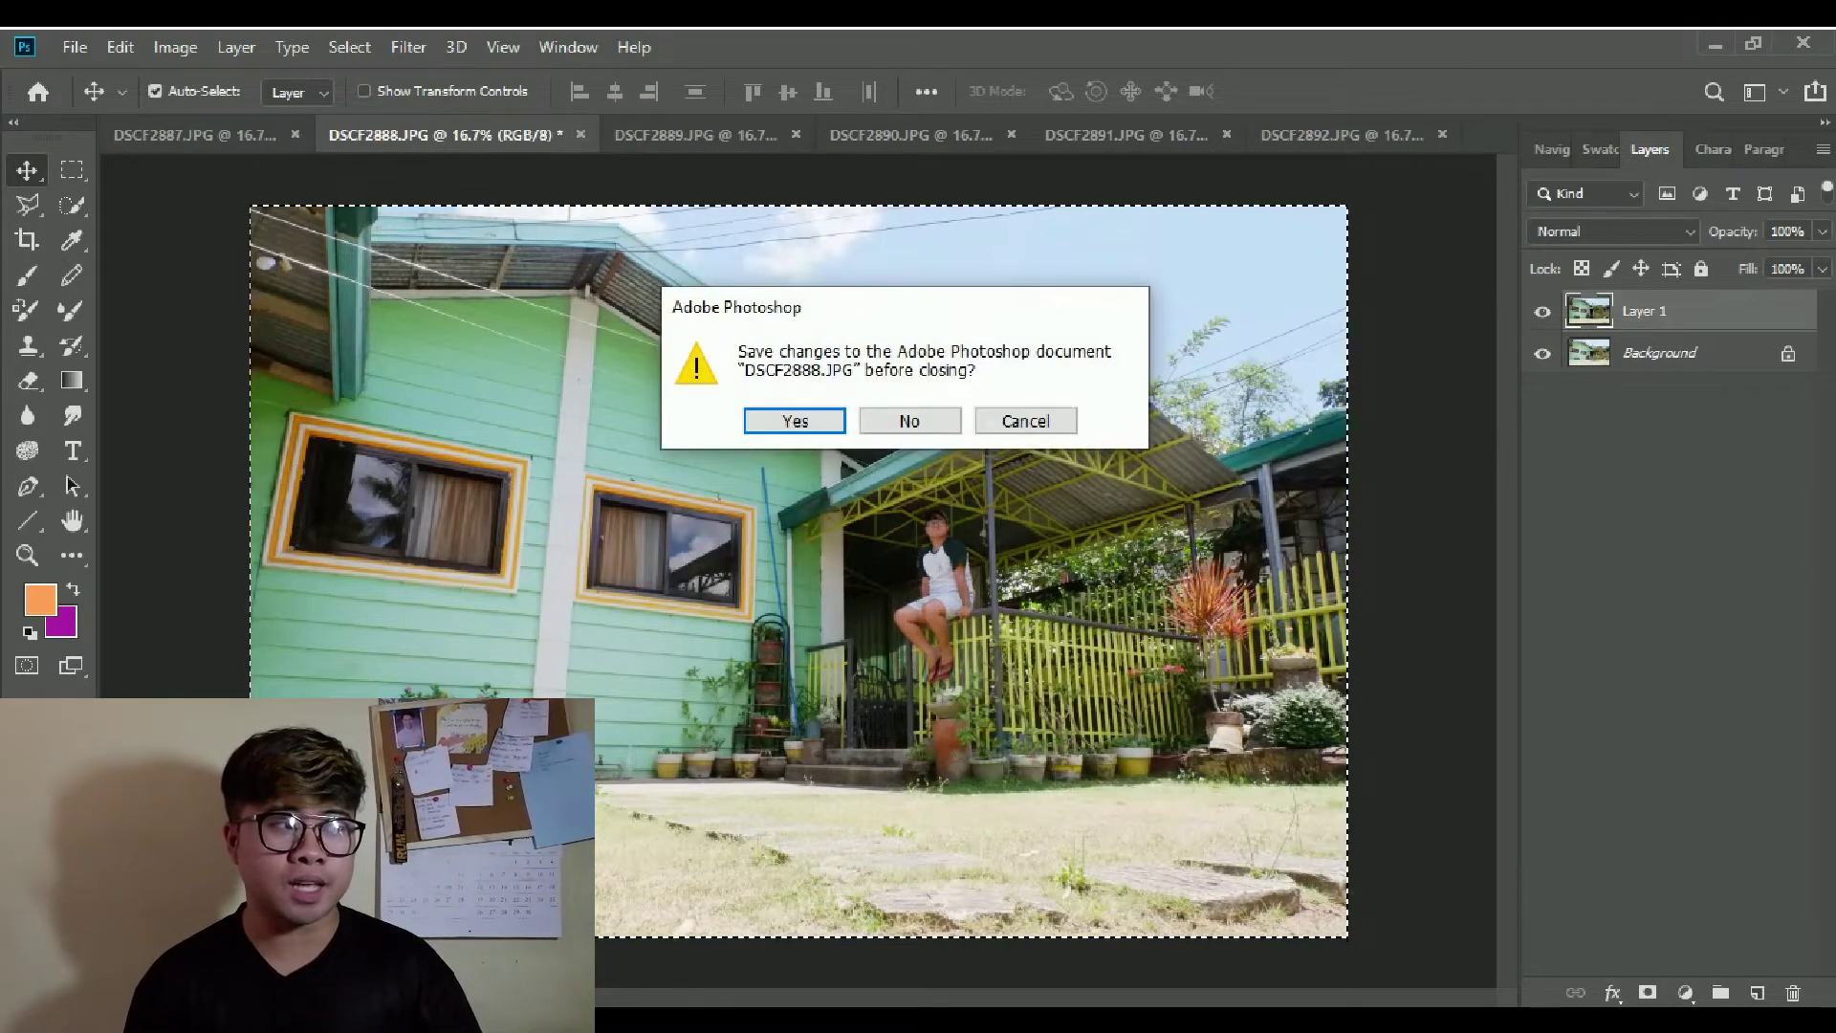
key("n")
left_click(559, 135)
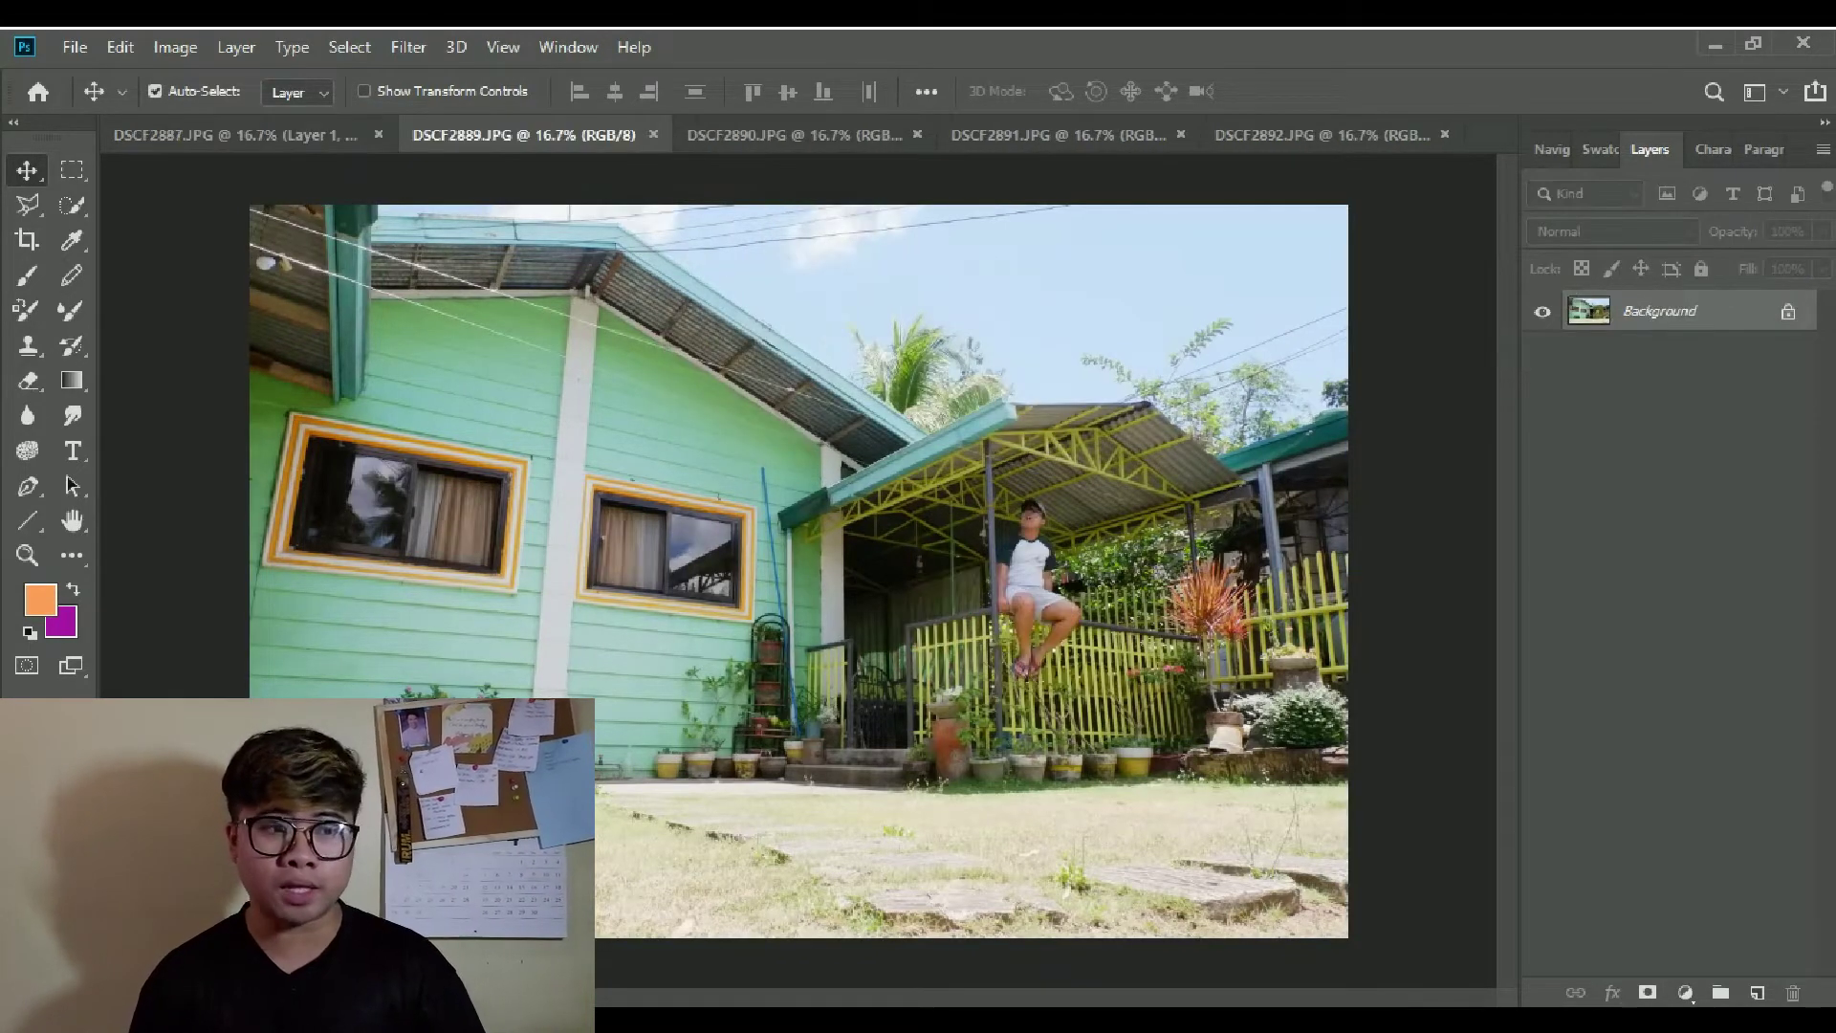
key("ctrl+a")
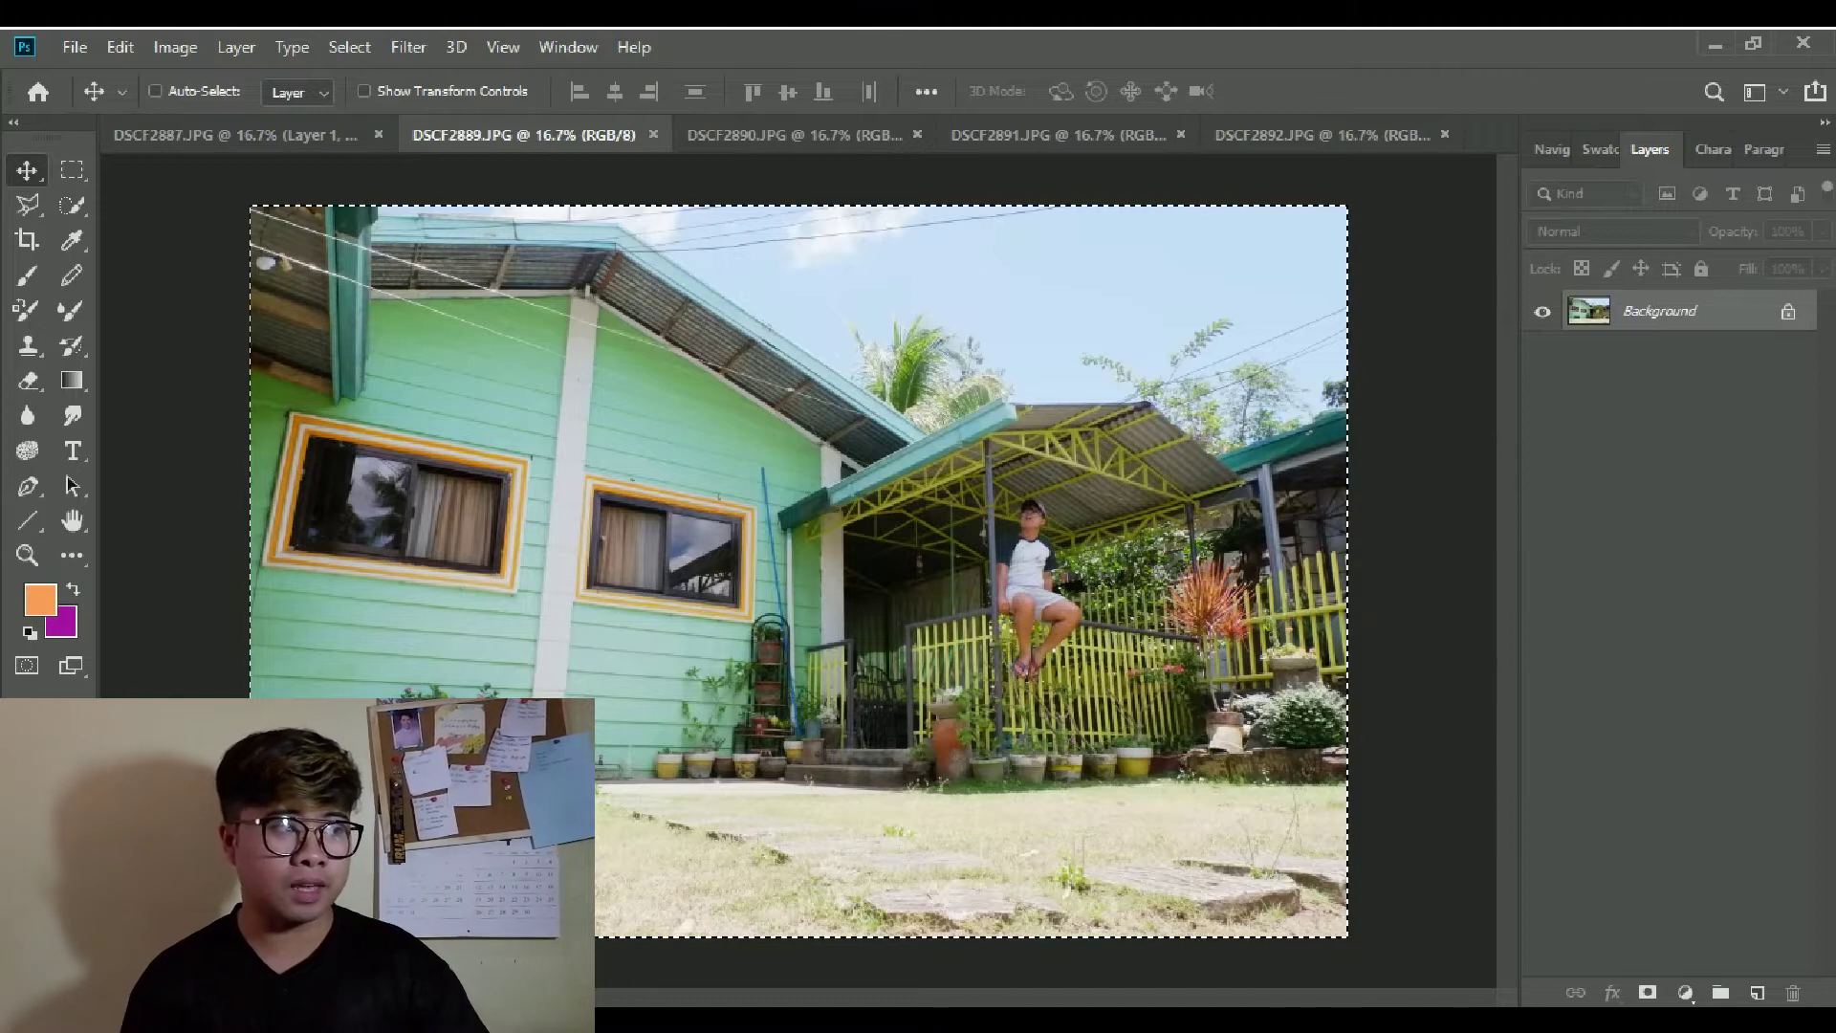
key("ctrl+c")
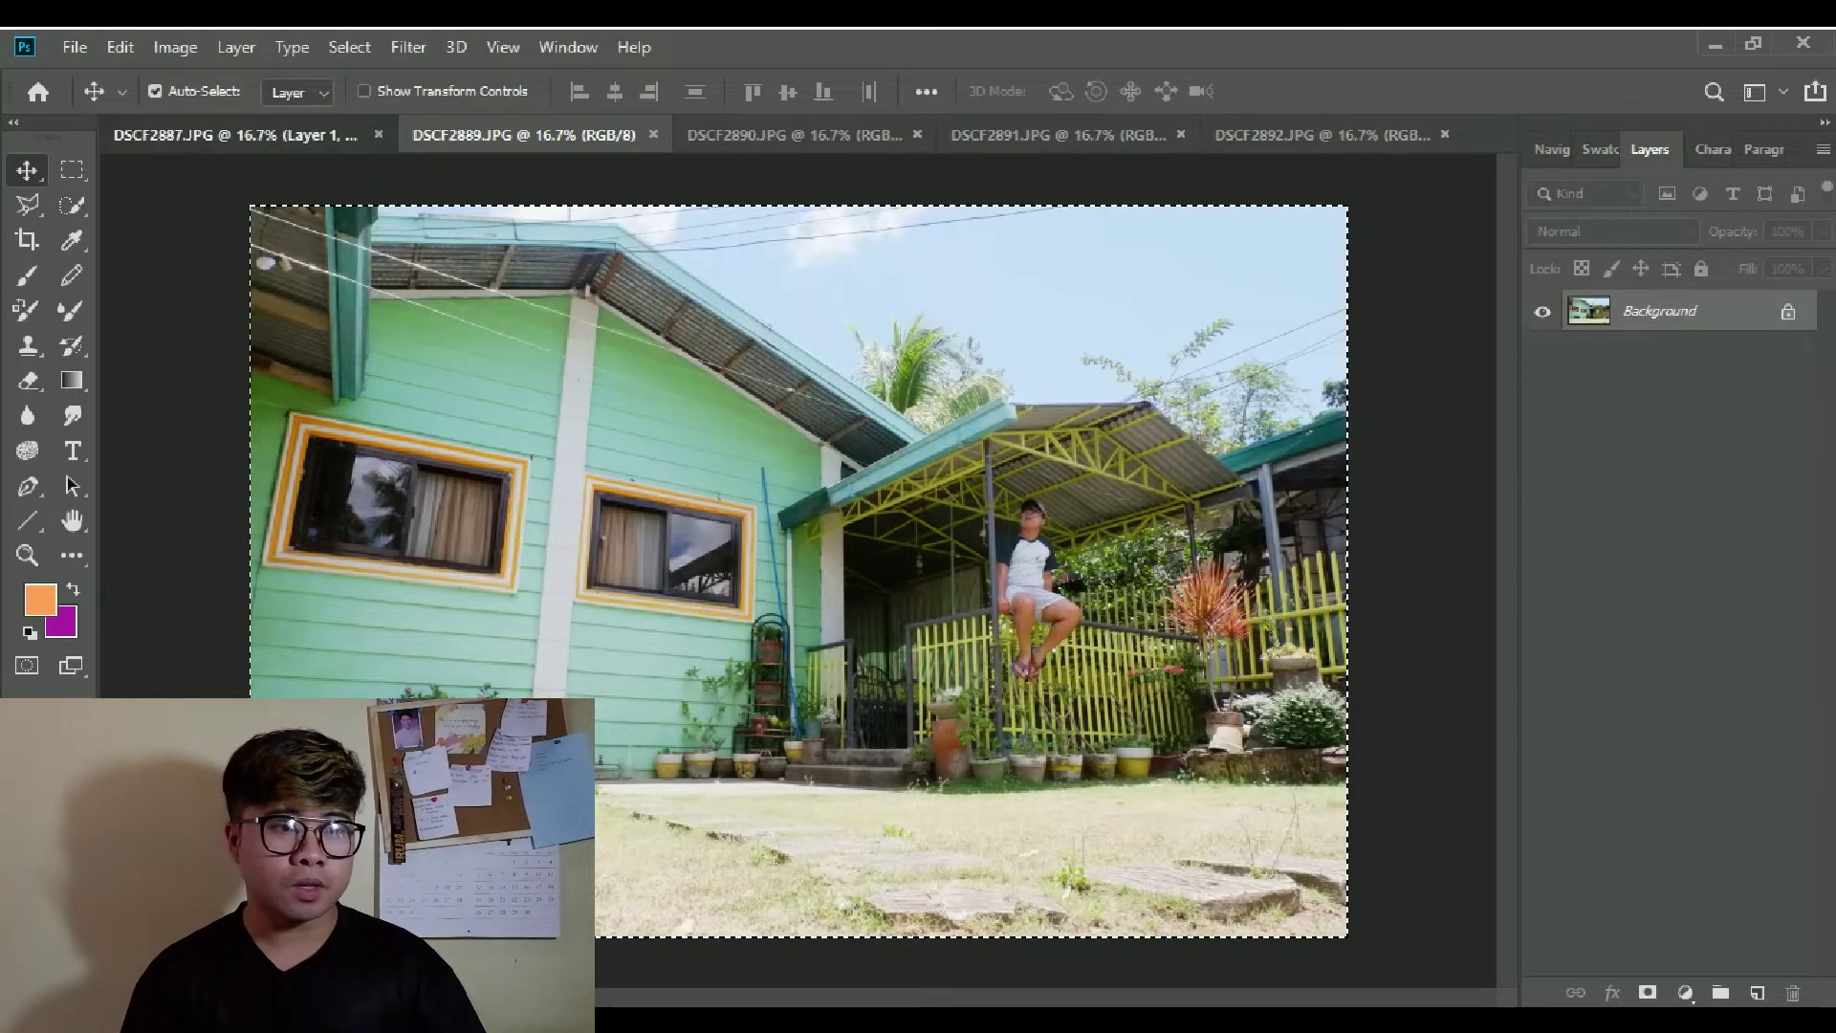
key("ctrl+shift+Tab")
key("ctrl+v")
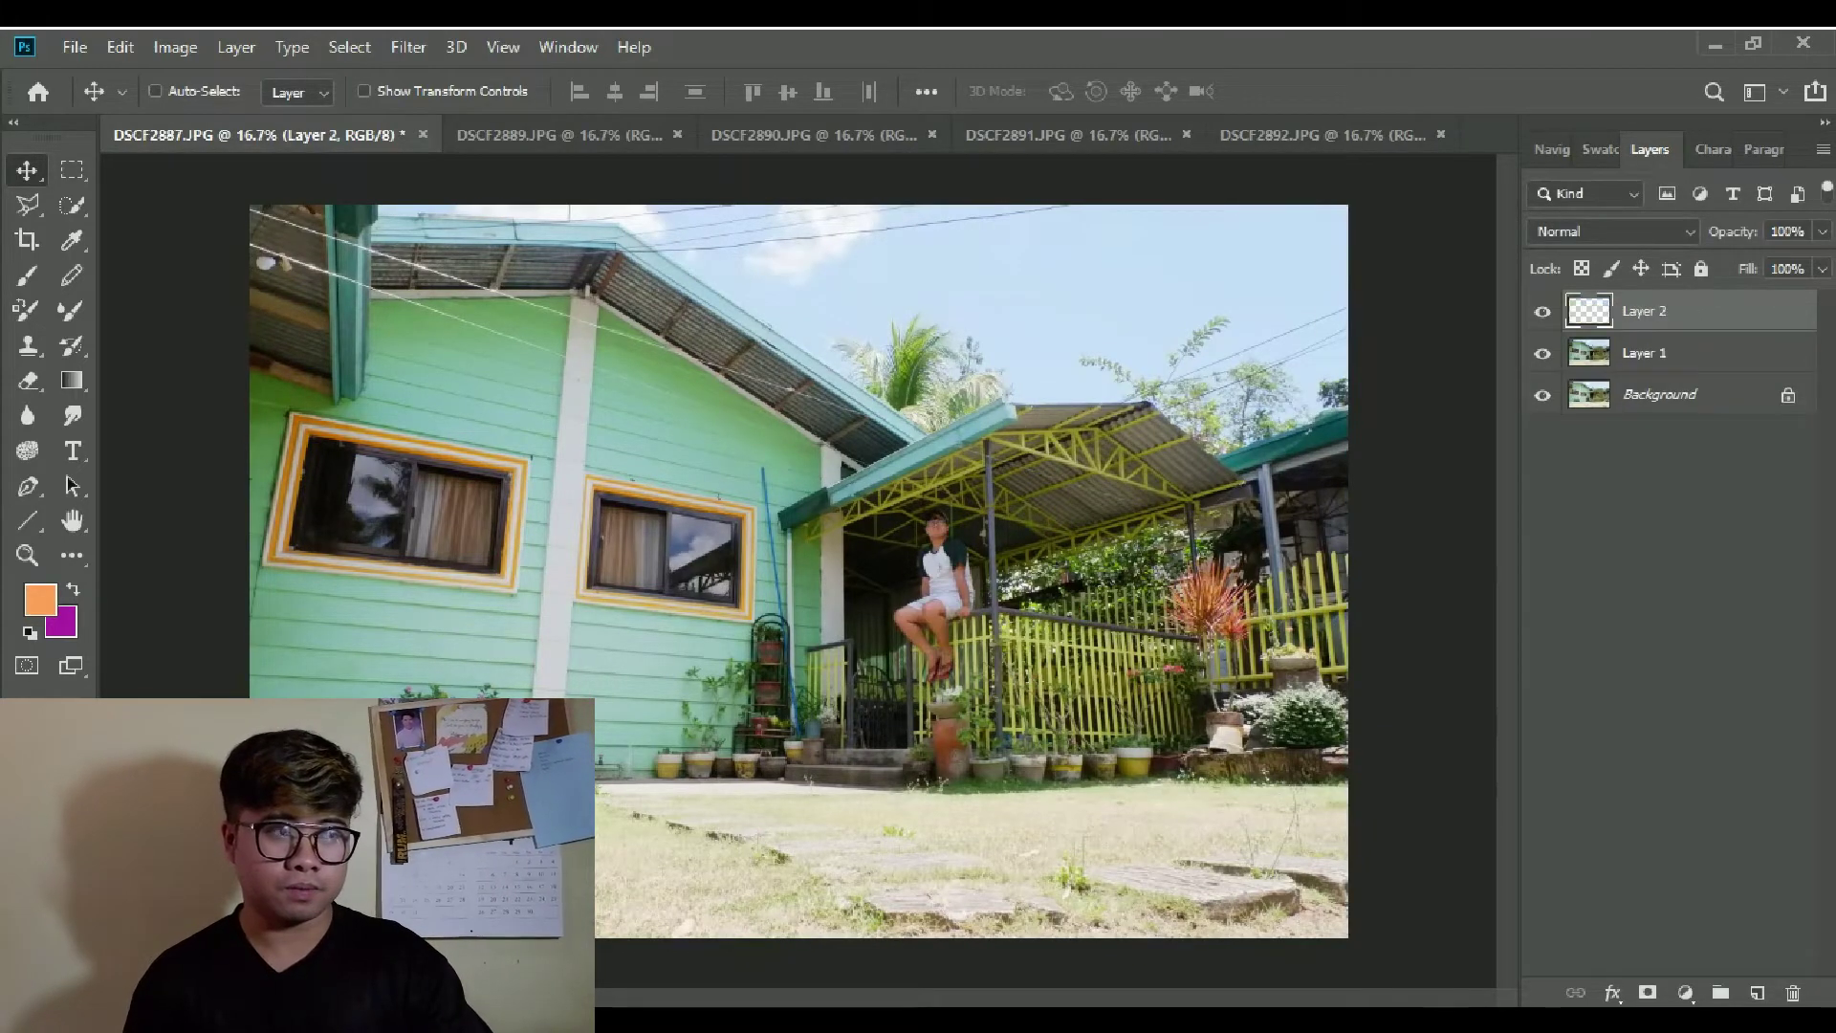
Close DSCF2889.JPG, then copy all of DSCF2890.JPG, close it and paste the photo into DSCF2887.JPG as a layer.
key("ctrl+Tab")
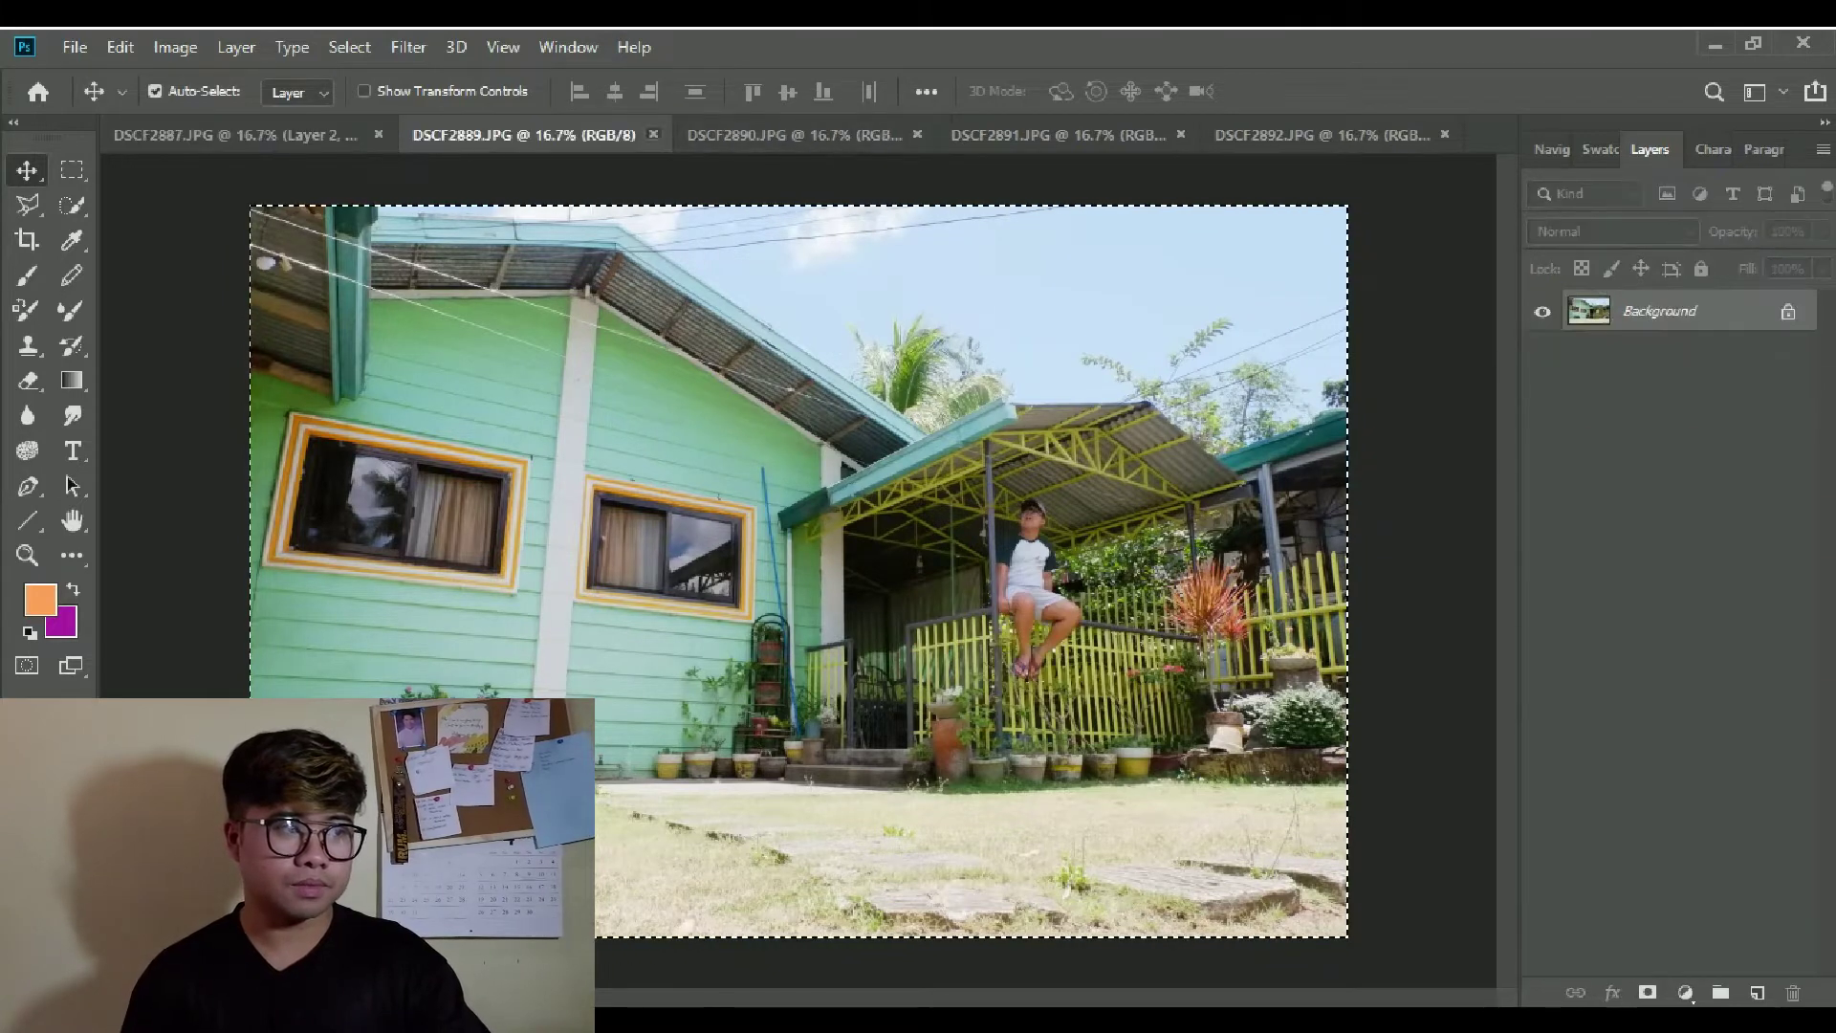
key("ctrl+w")
key("ctrl+a")
key("ctrl+c")
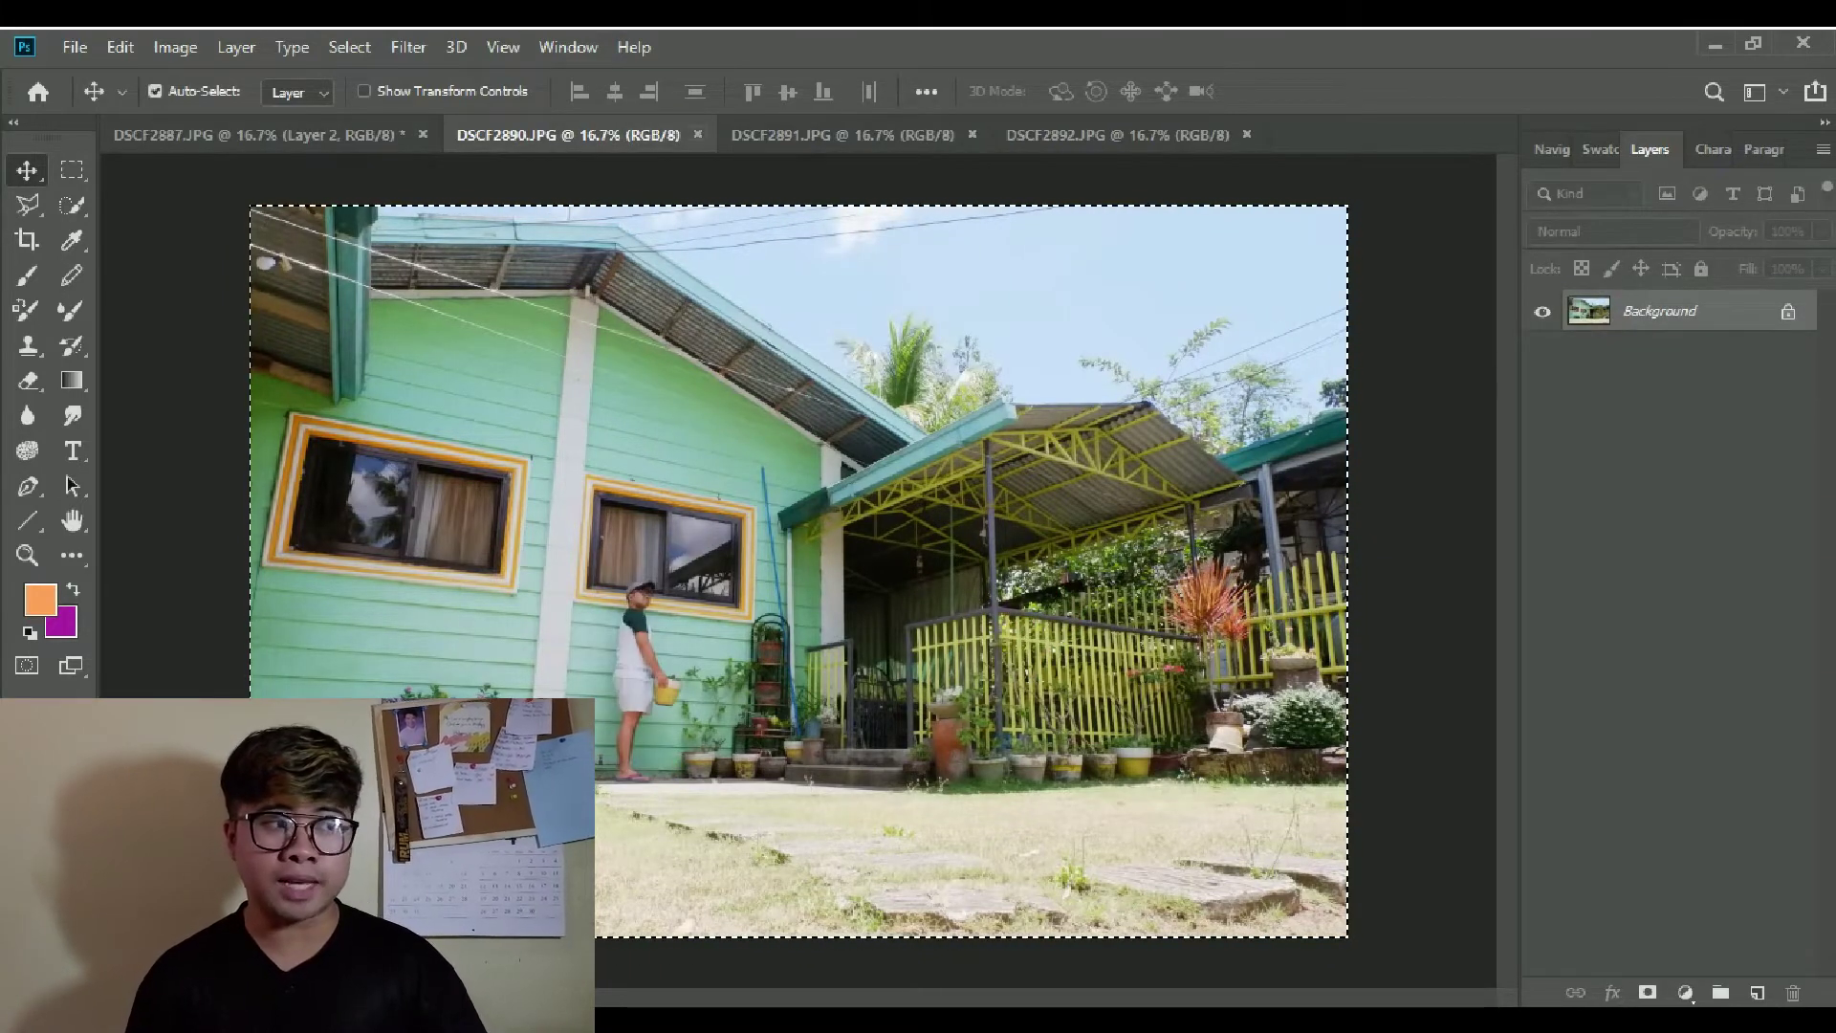
key("ctrl+w")
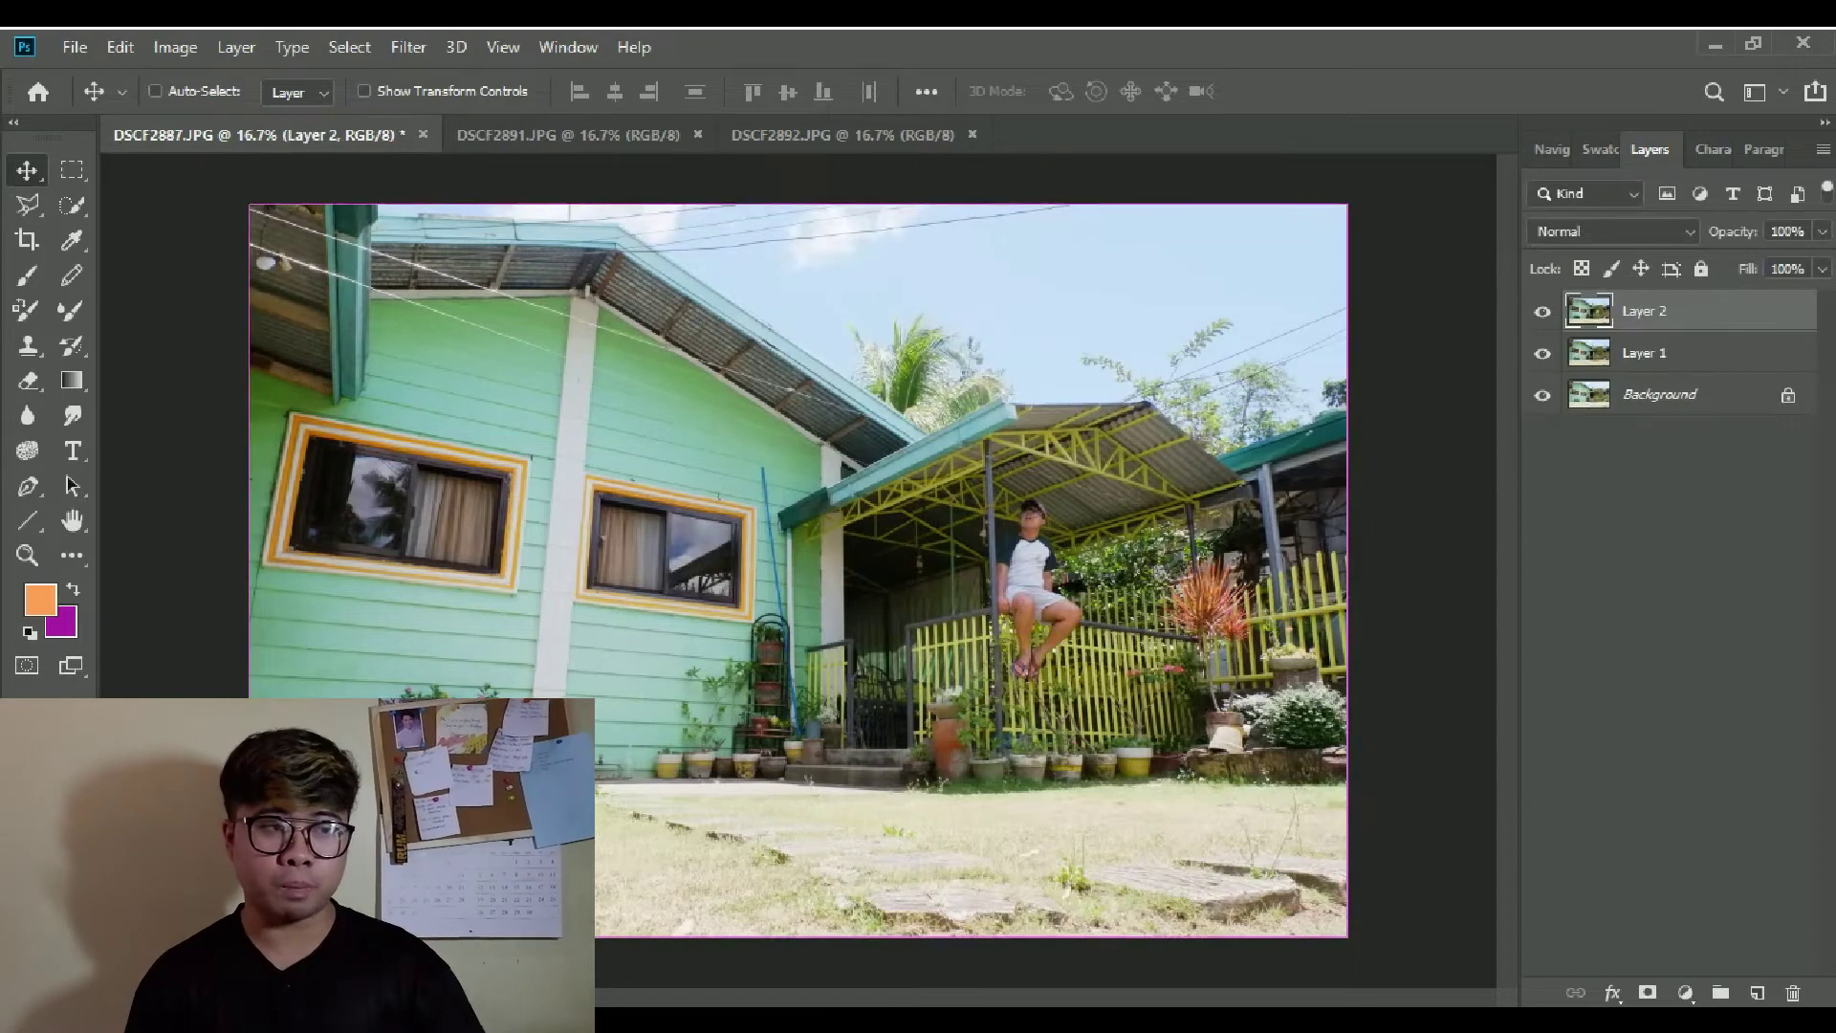
key("ctrl+v")
Copy all of DSCF2891.JPG, close that document and paste the photo into DSCF2887.JPG as a layer.
key("ctrl+Tab")
key("ctrl+a")
key("ctrl+c")
key("ctrl+w")
key("ctrl+v")
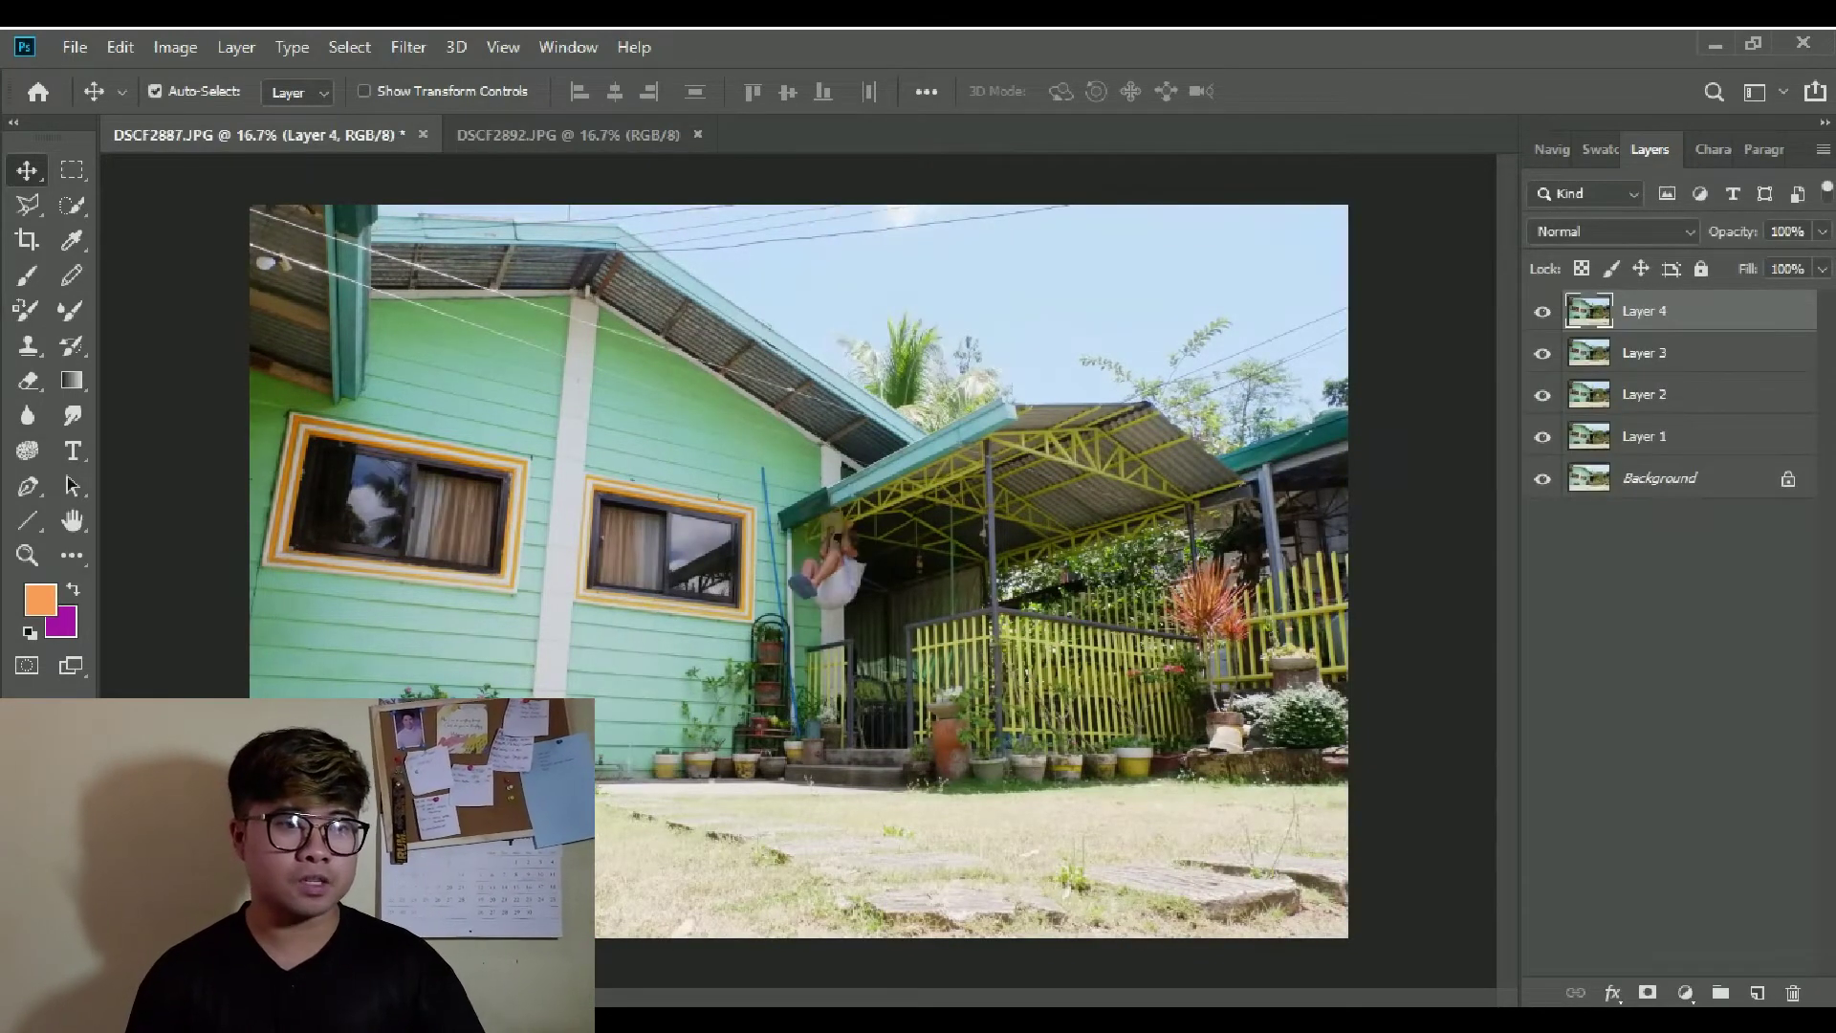
Copy all of DSCF2892.JPG, close that document and paste the photo on top of the DSCF2887.JPG layer stack.
key("ctrl+Tab")
key("ctrl+a")
key("ctrl+c")
key("ctrl+w")
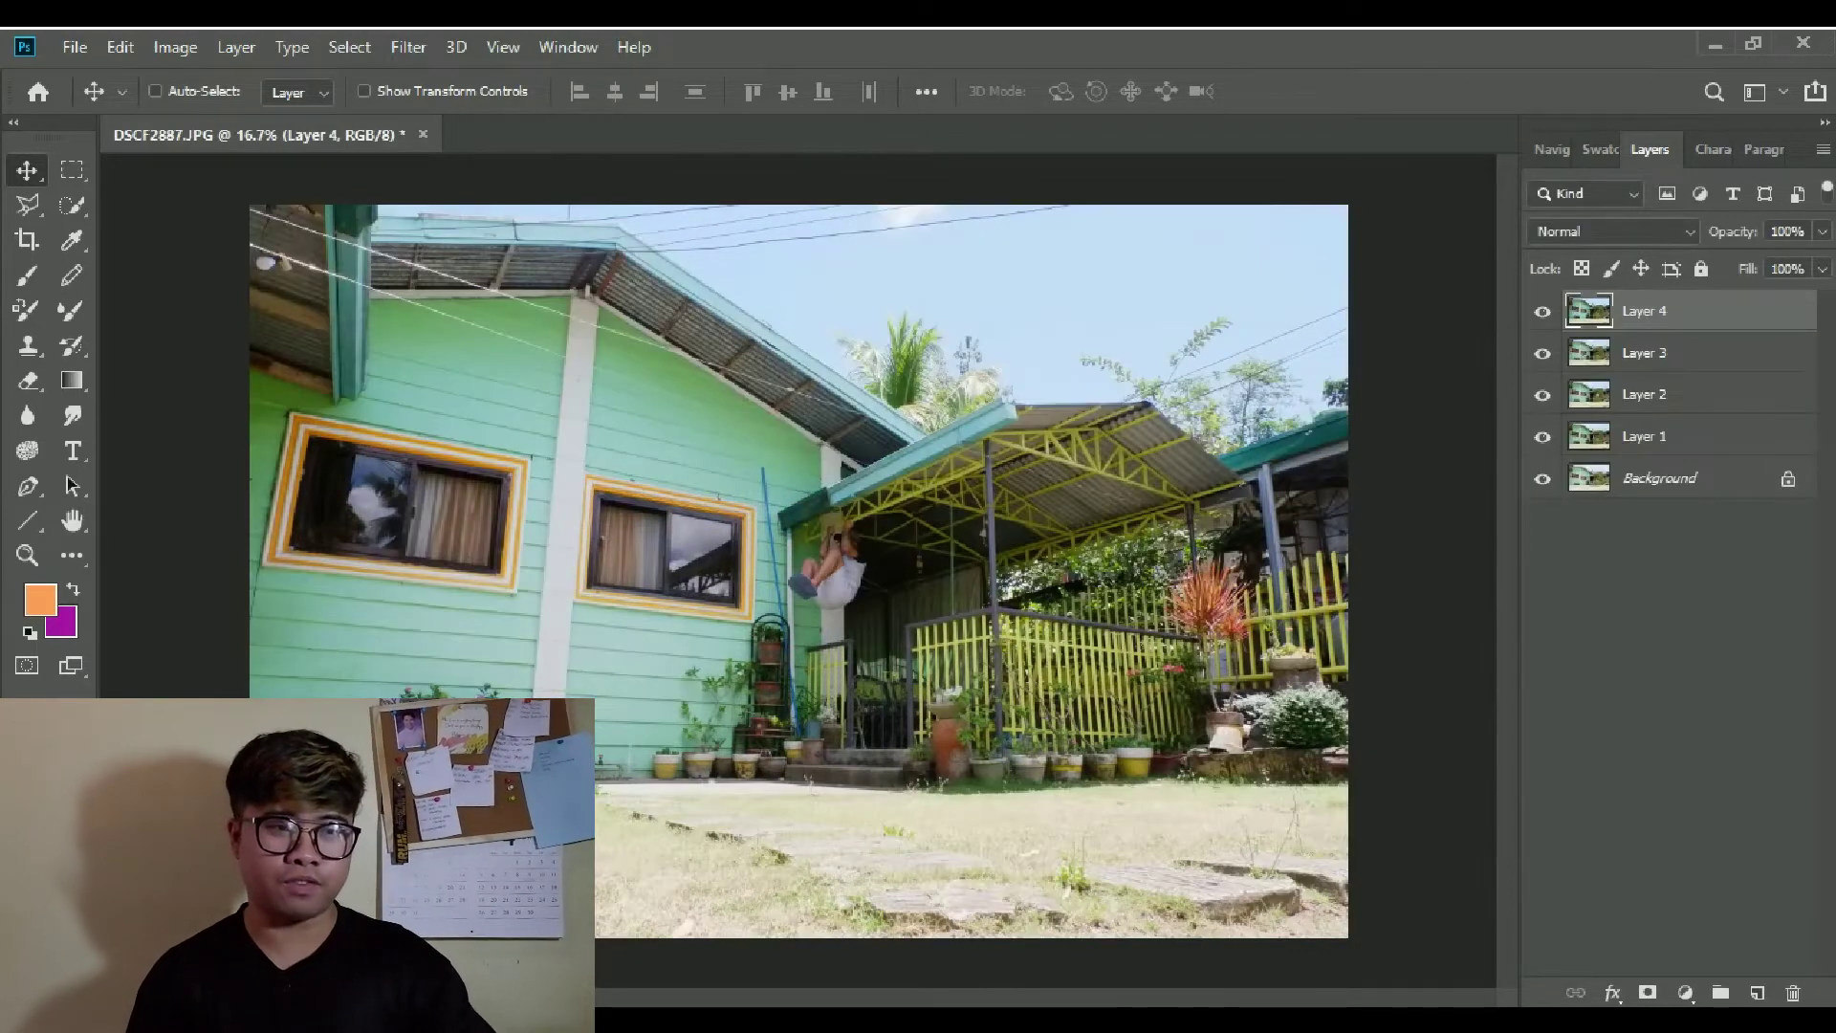
key("ctrl+v")
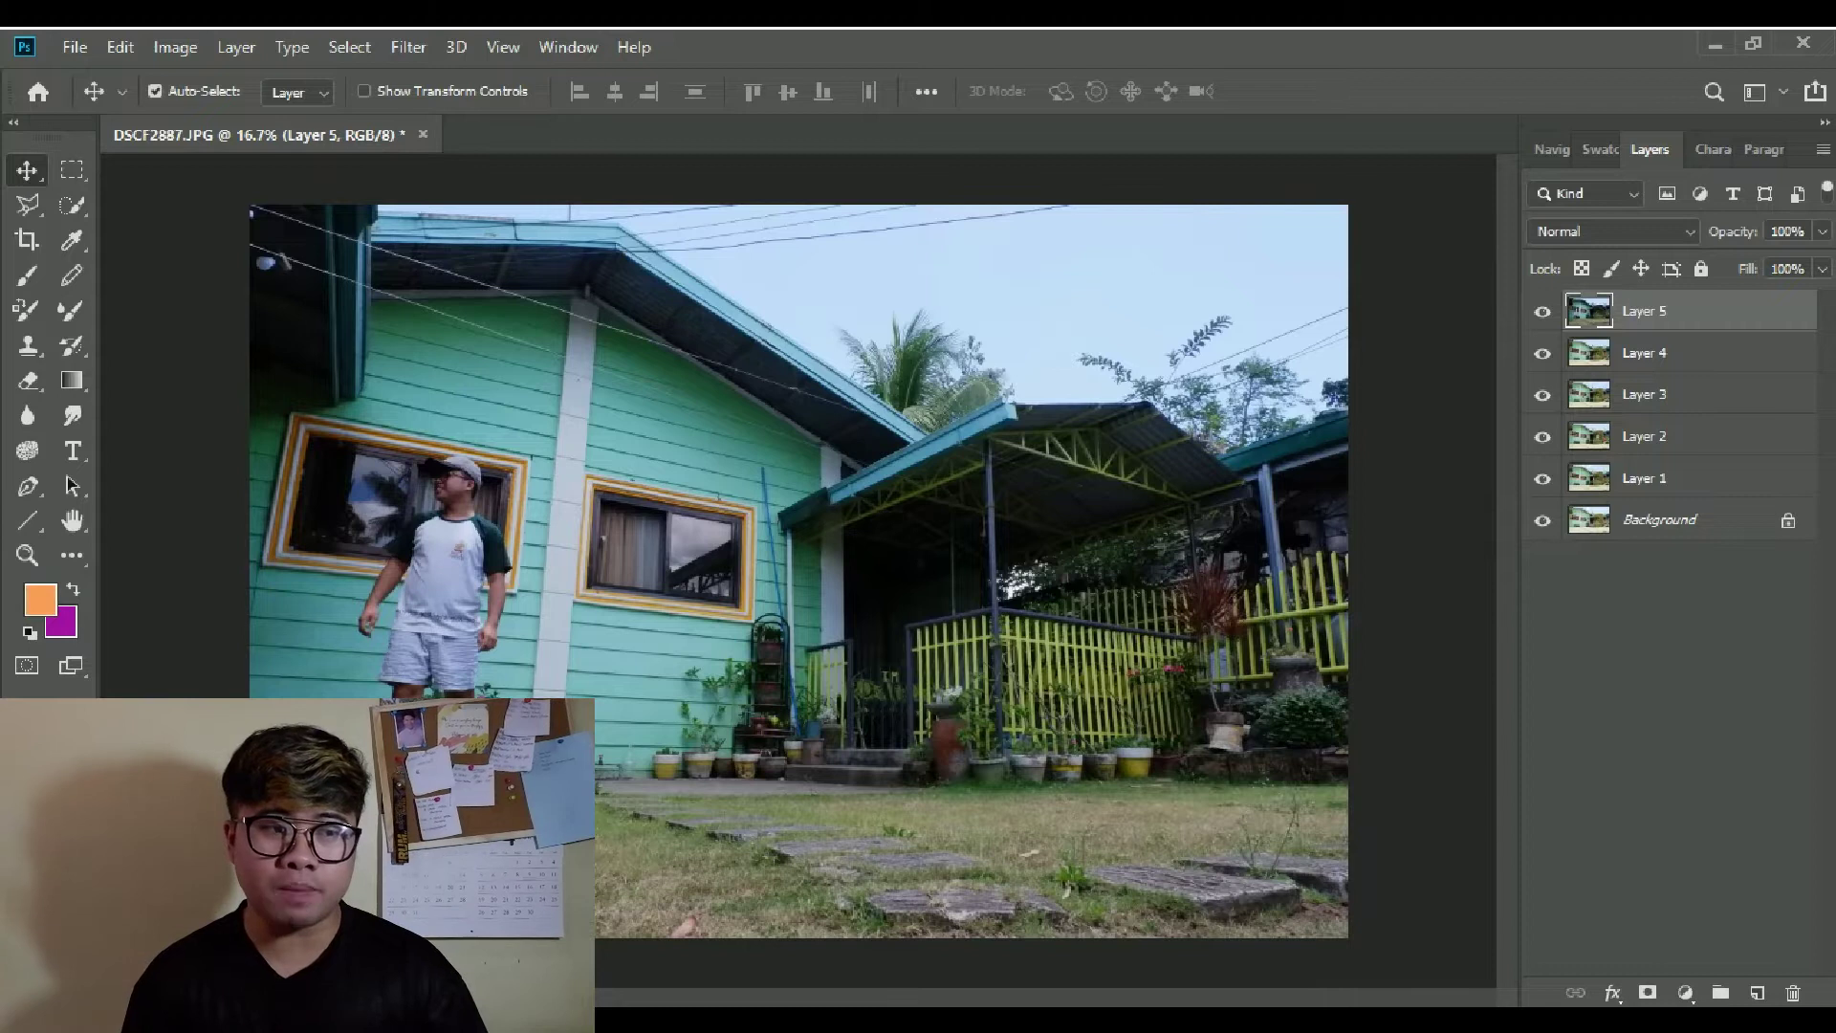
Hide Layer 5, Layer 4, Layer 3 and Layer 2, leaving only Layer 1 and the Background shown.
left_click(1541, 311)
left_click(1541, 353)
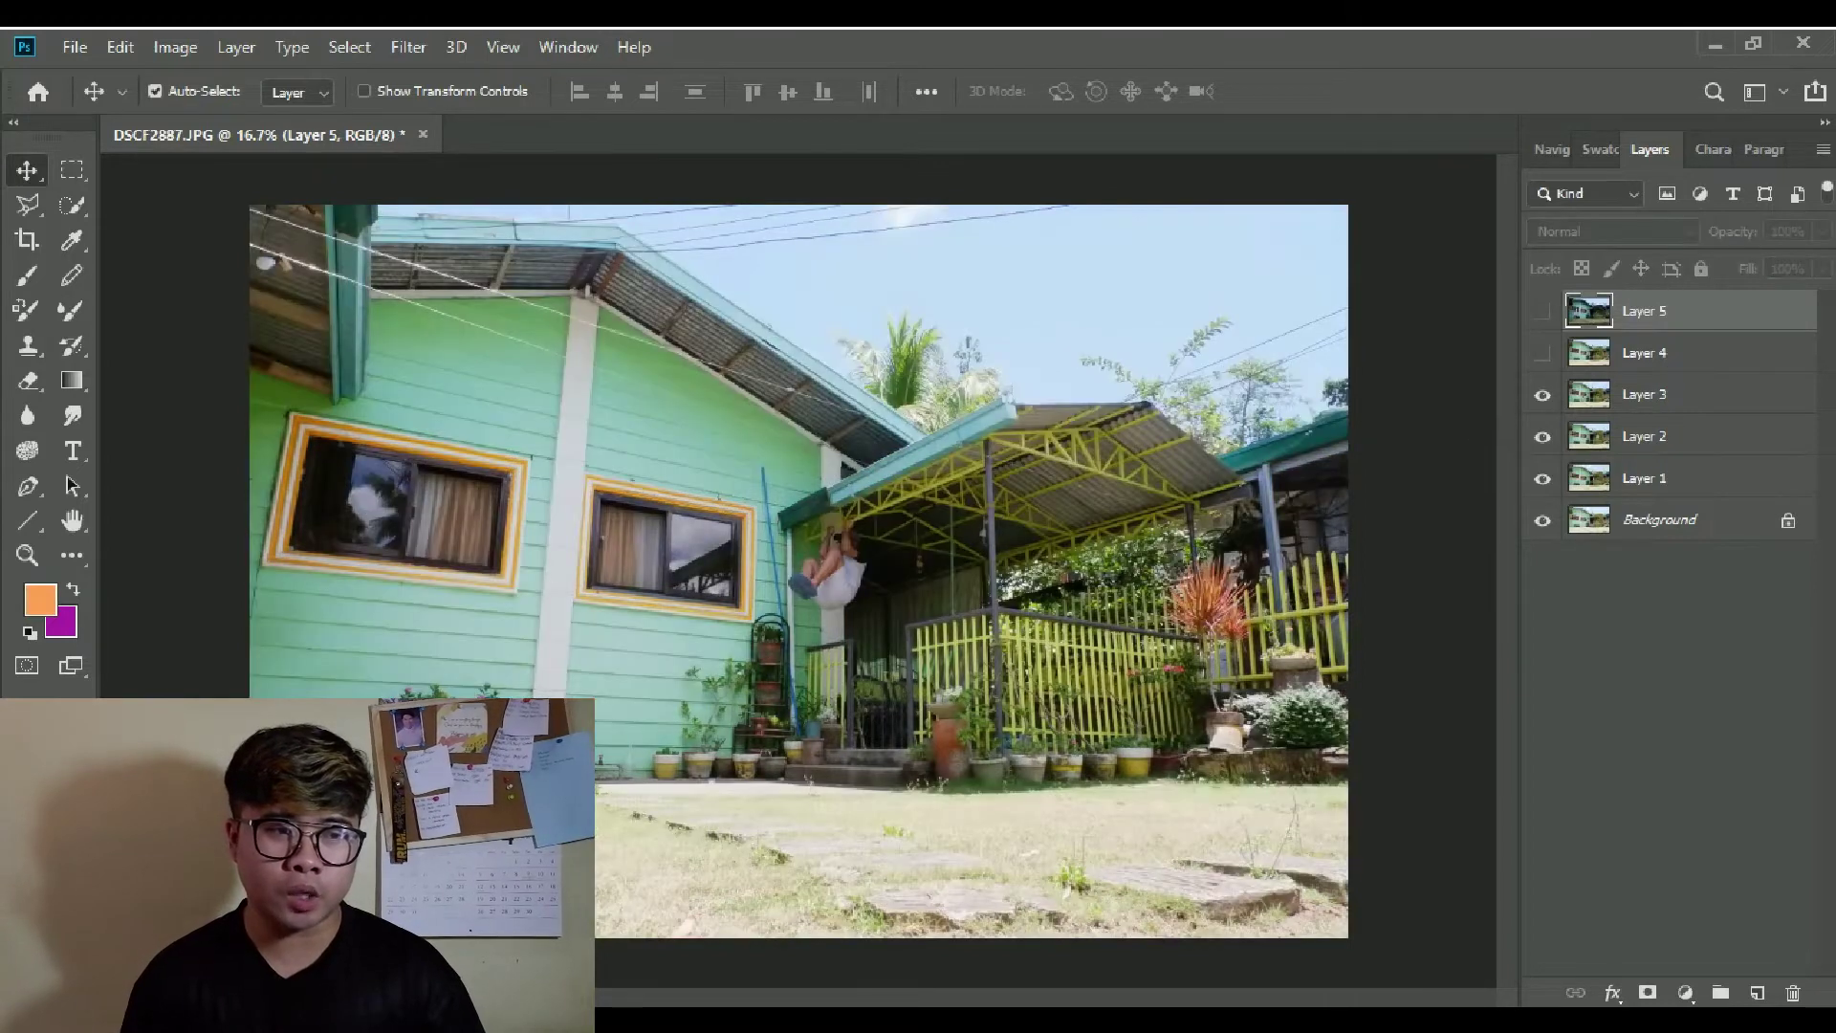
left_click(1542, 394)
left_click(1542, 436)
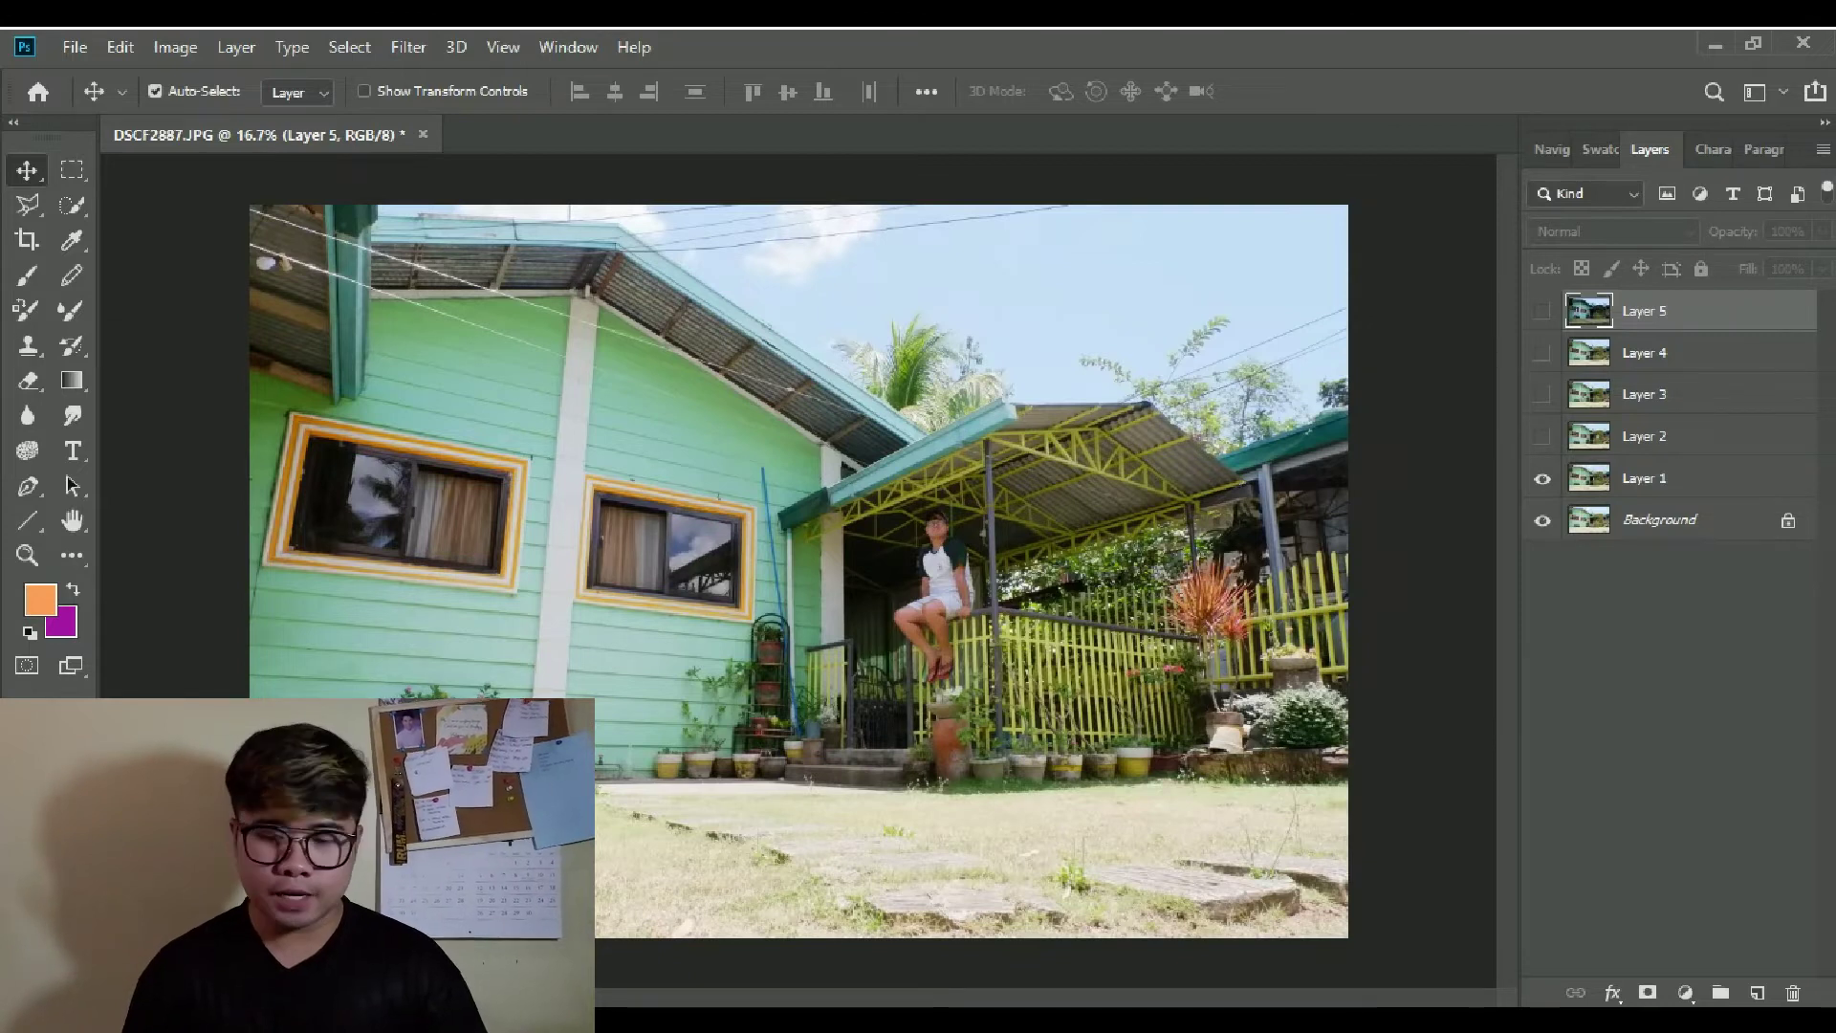
Compare the seated man's position in Layer 1 and the Background by toggling Layer 1's visibility.
key("ctrl+equal")
key("ctrl+equal")
scroll(798, 571, "down", 4)
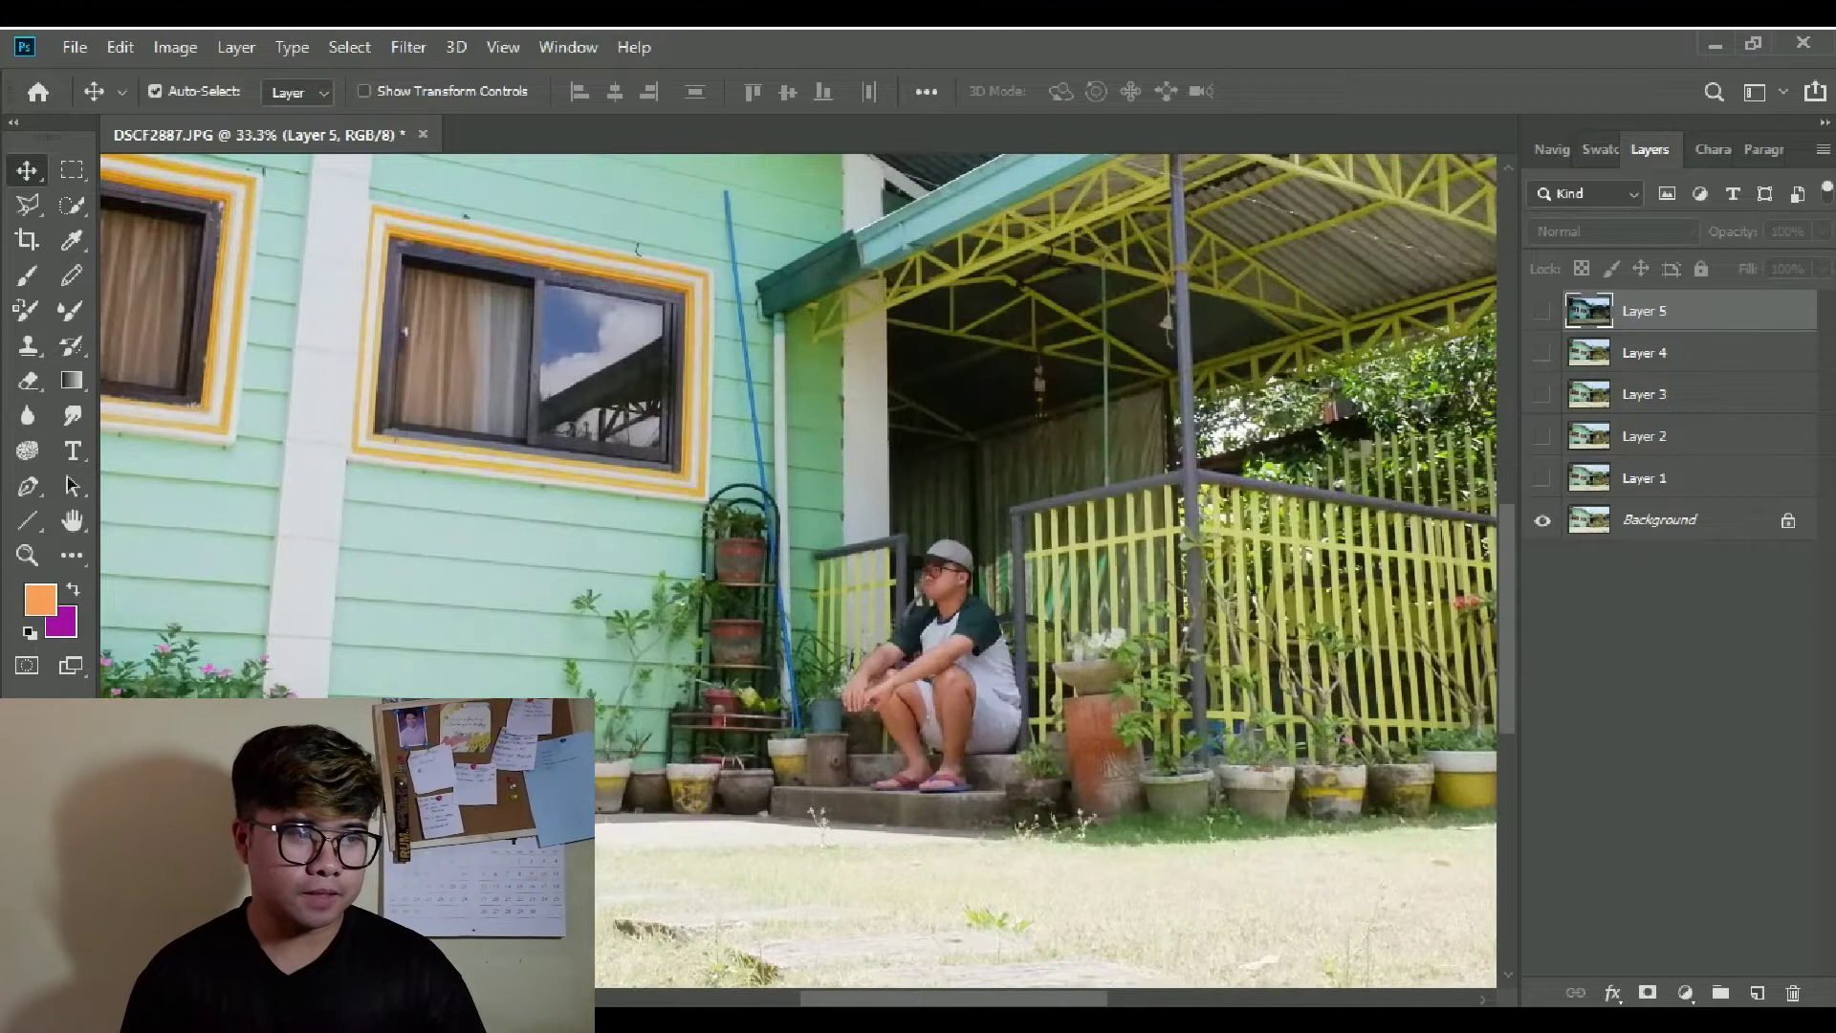
left_click(1542, 478)
left_click(1542, 478)
left_click(1542, 479)
left_click(1541, 478)
left_click(1542, 478)
left_click(1541, 478)
left_click(1541, 478)
left_click(1541, 478)
left_click(1541, 478)
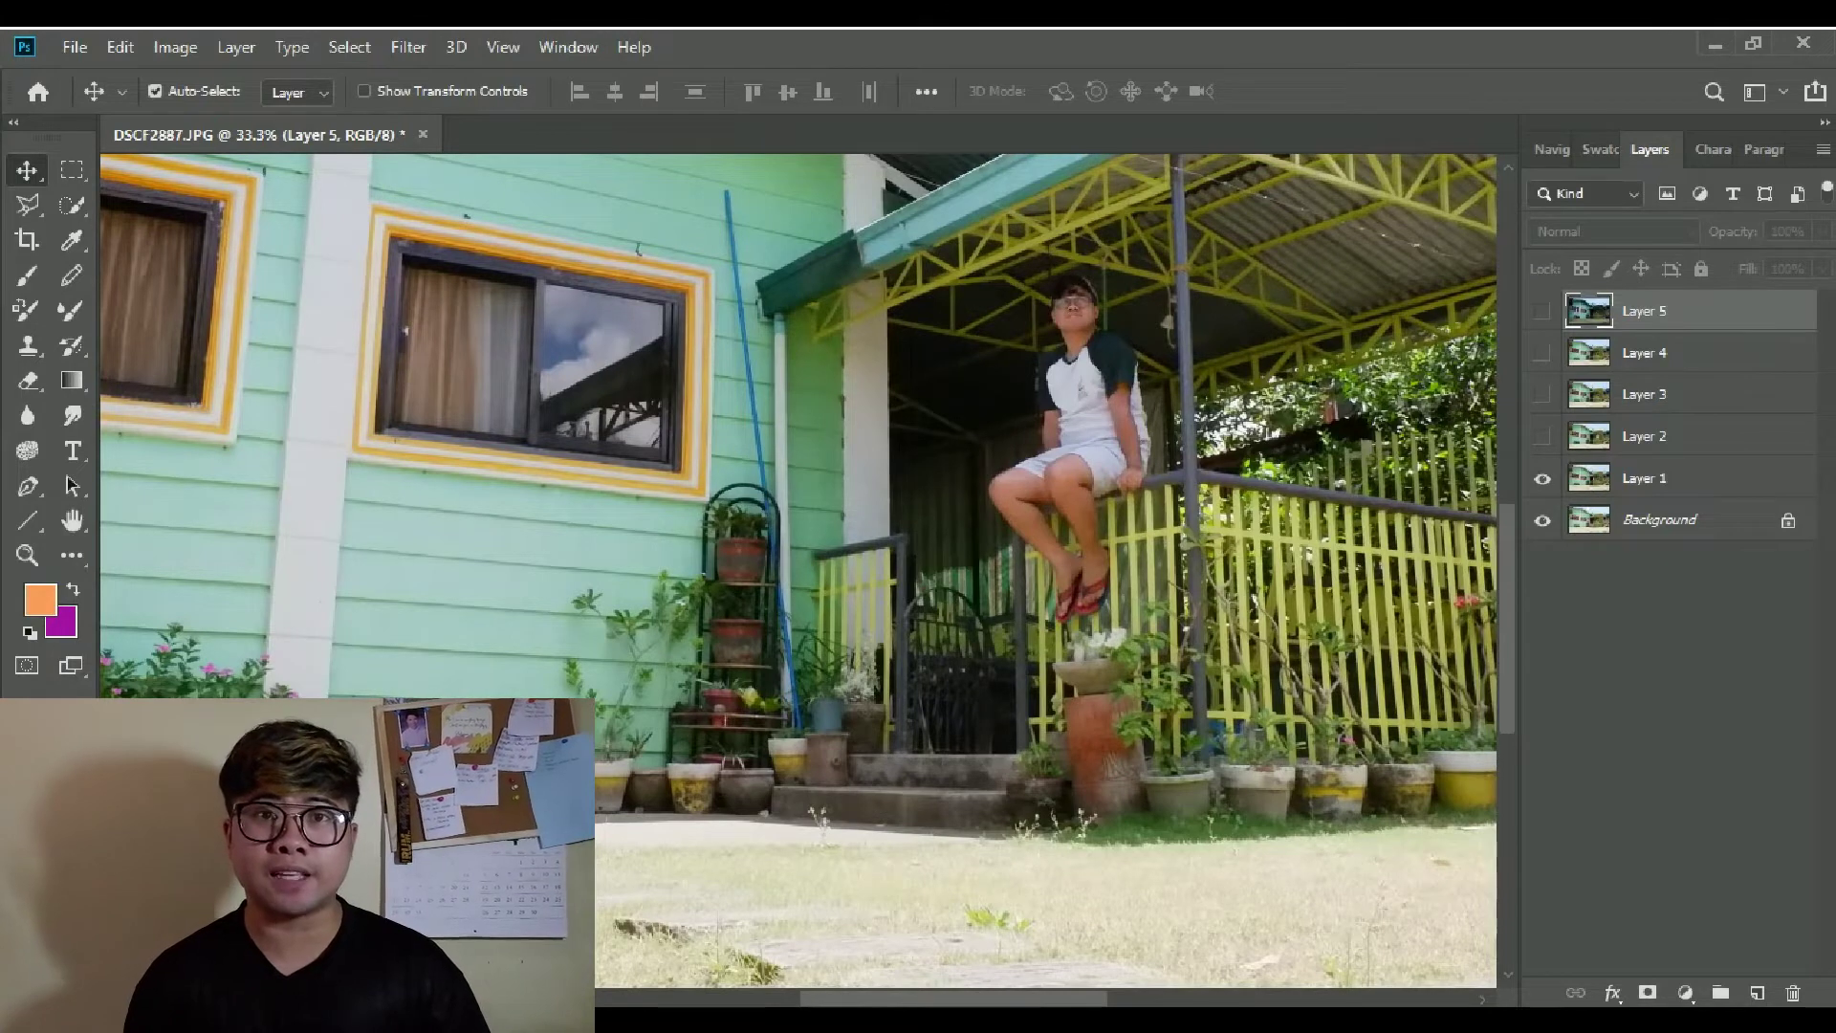
Select Layer 1 and activate the Eraser tool with its brush size set to 117.
left_click(1644, 478)
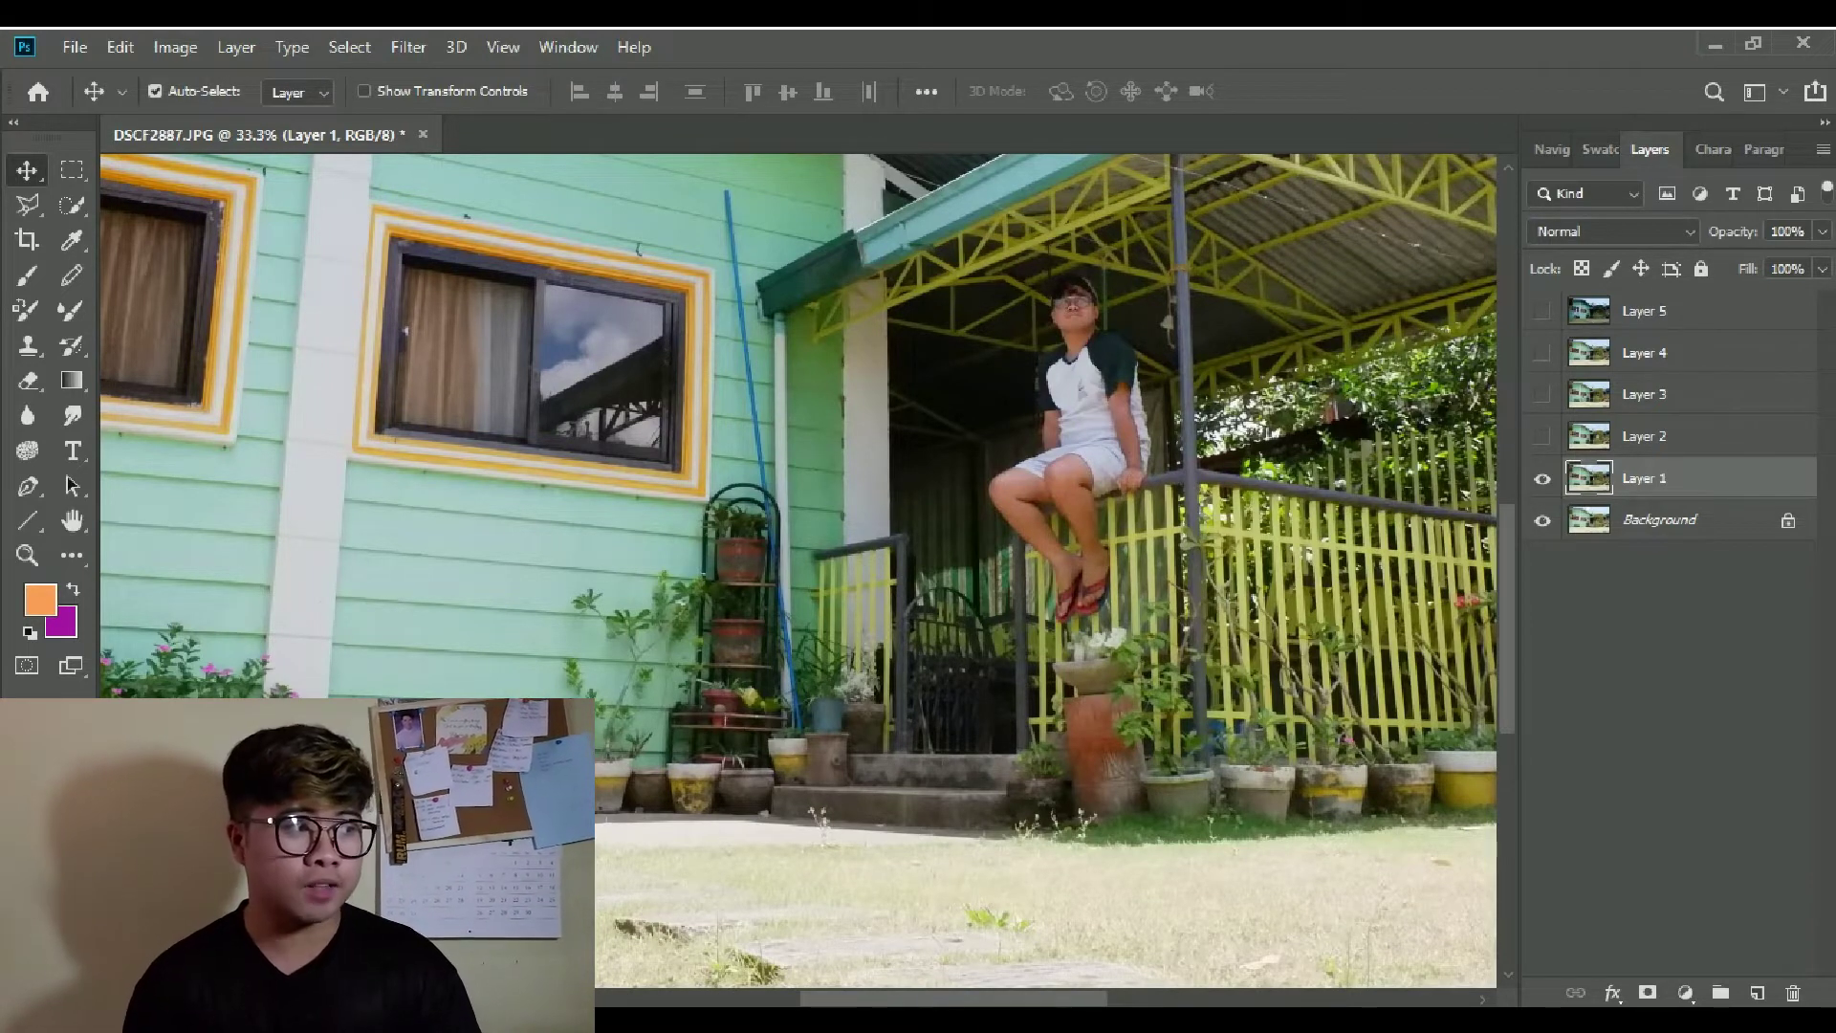
key("e")
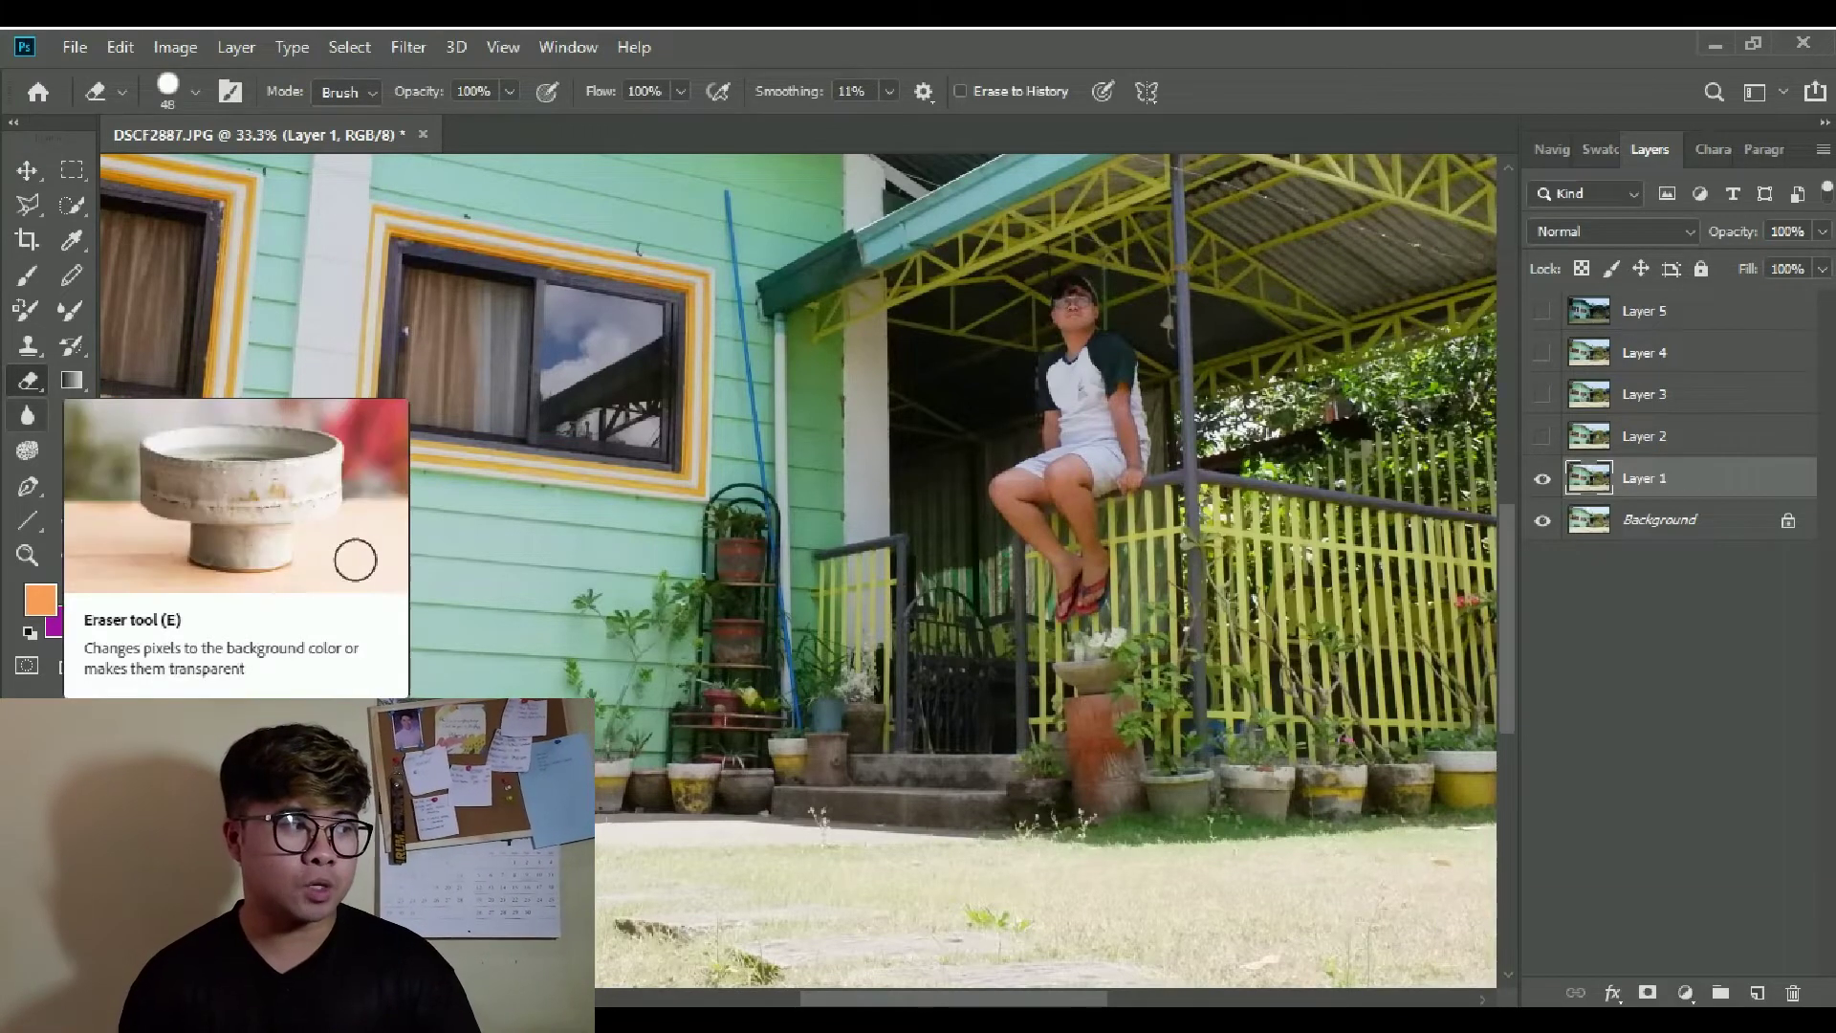
right_click(28, 380)
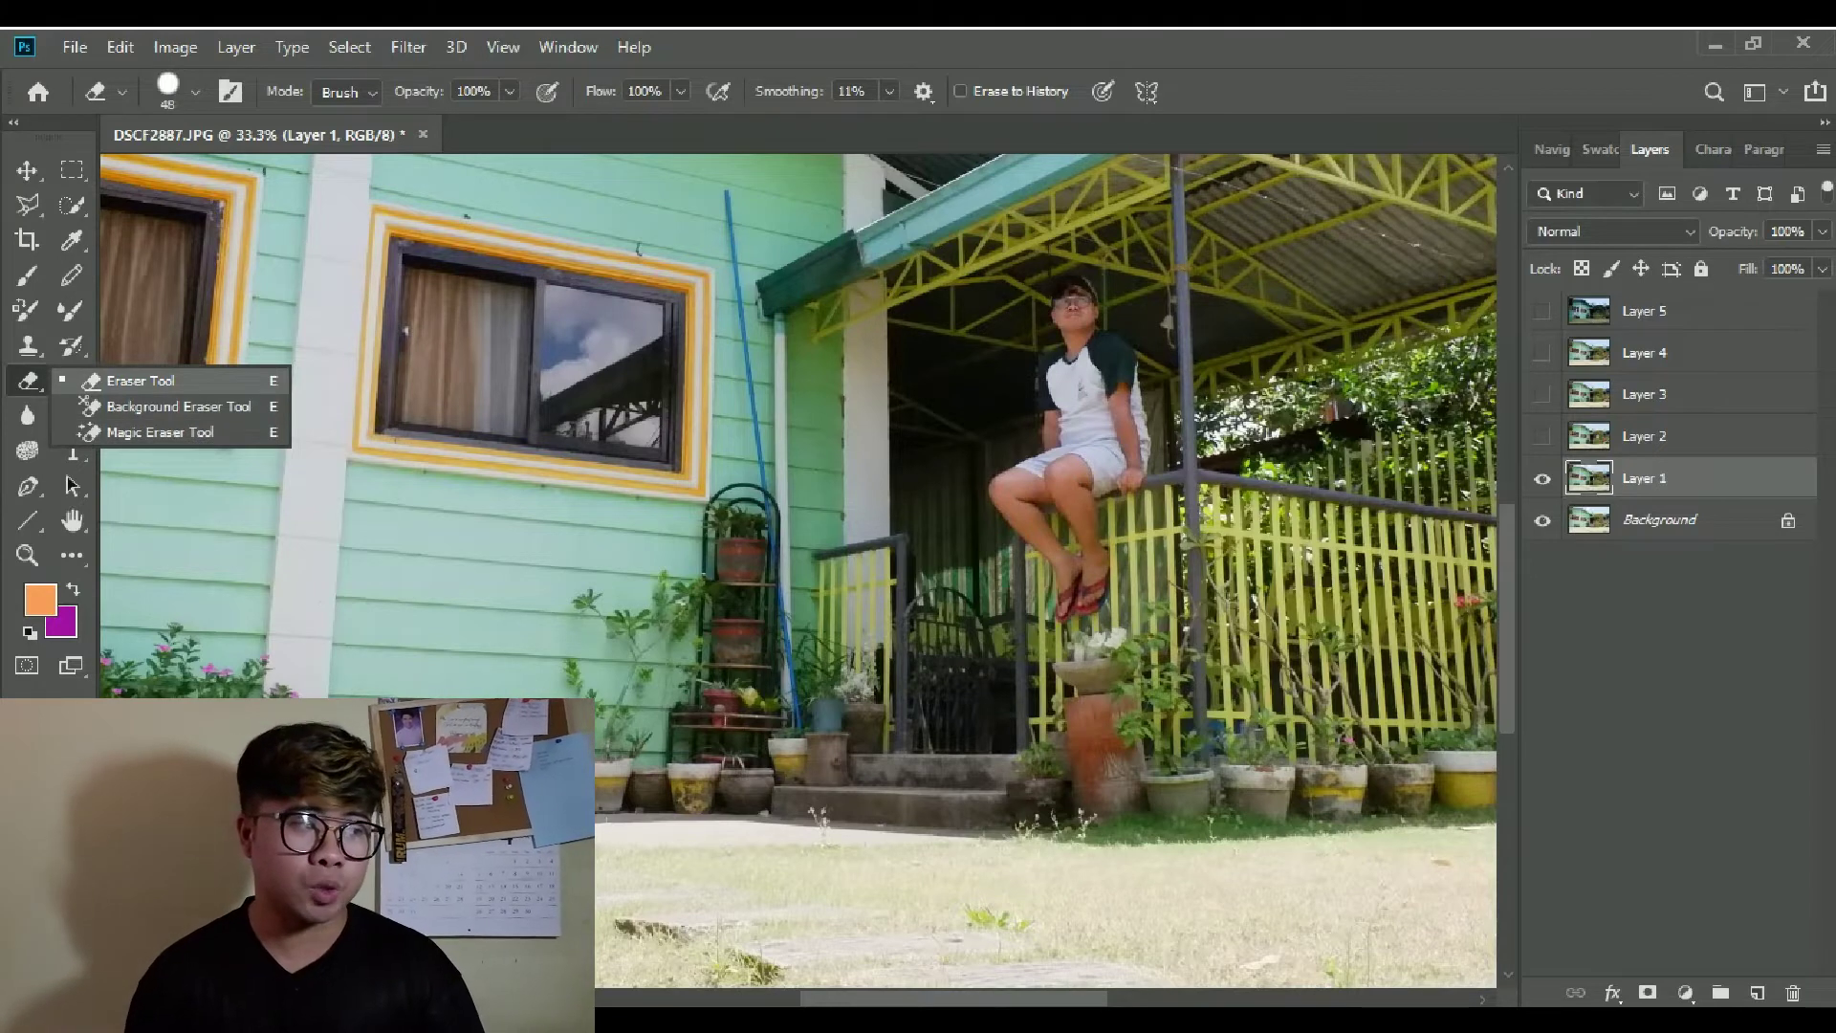
left_click(141, 380)
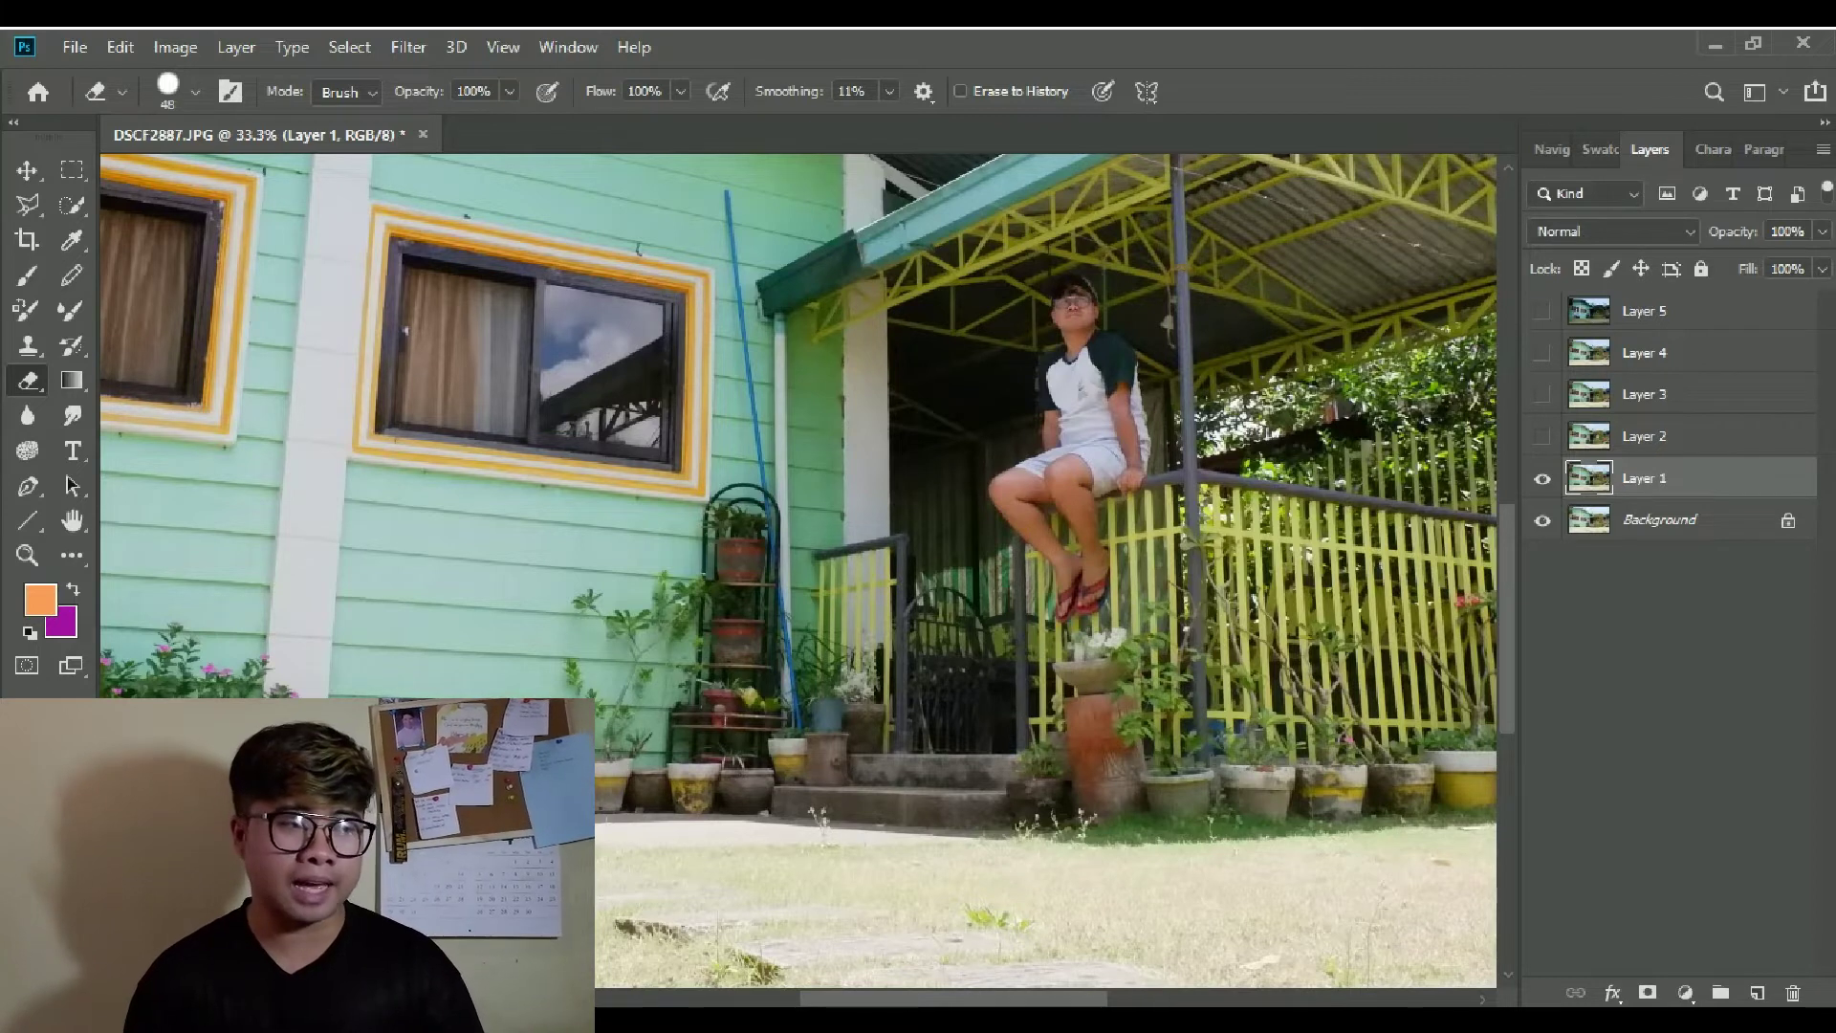
right_click(960, 359)
left_click_drag(1132, 426, 1184, 426)
key("Return")
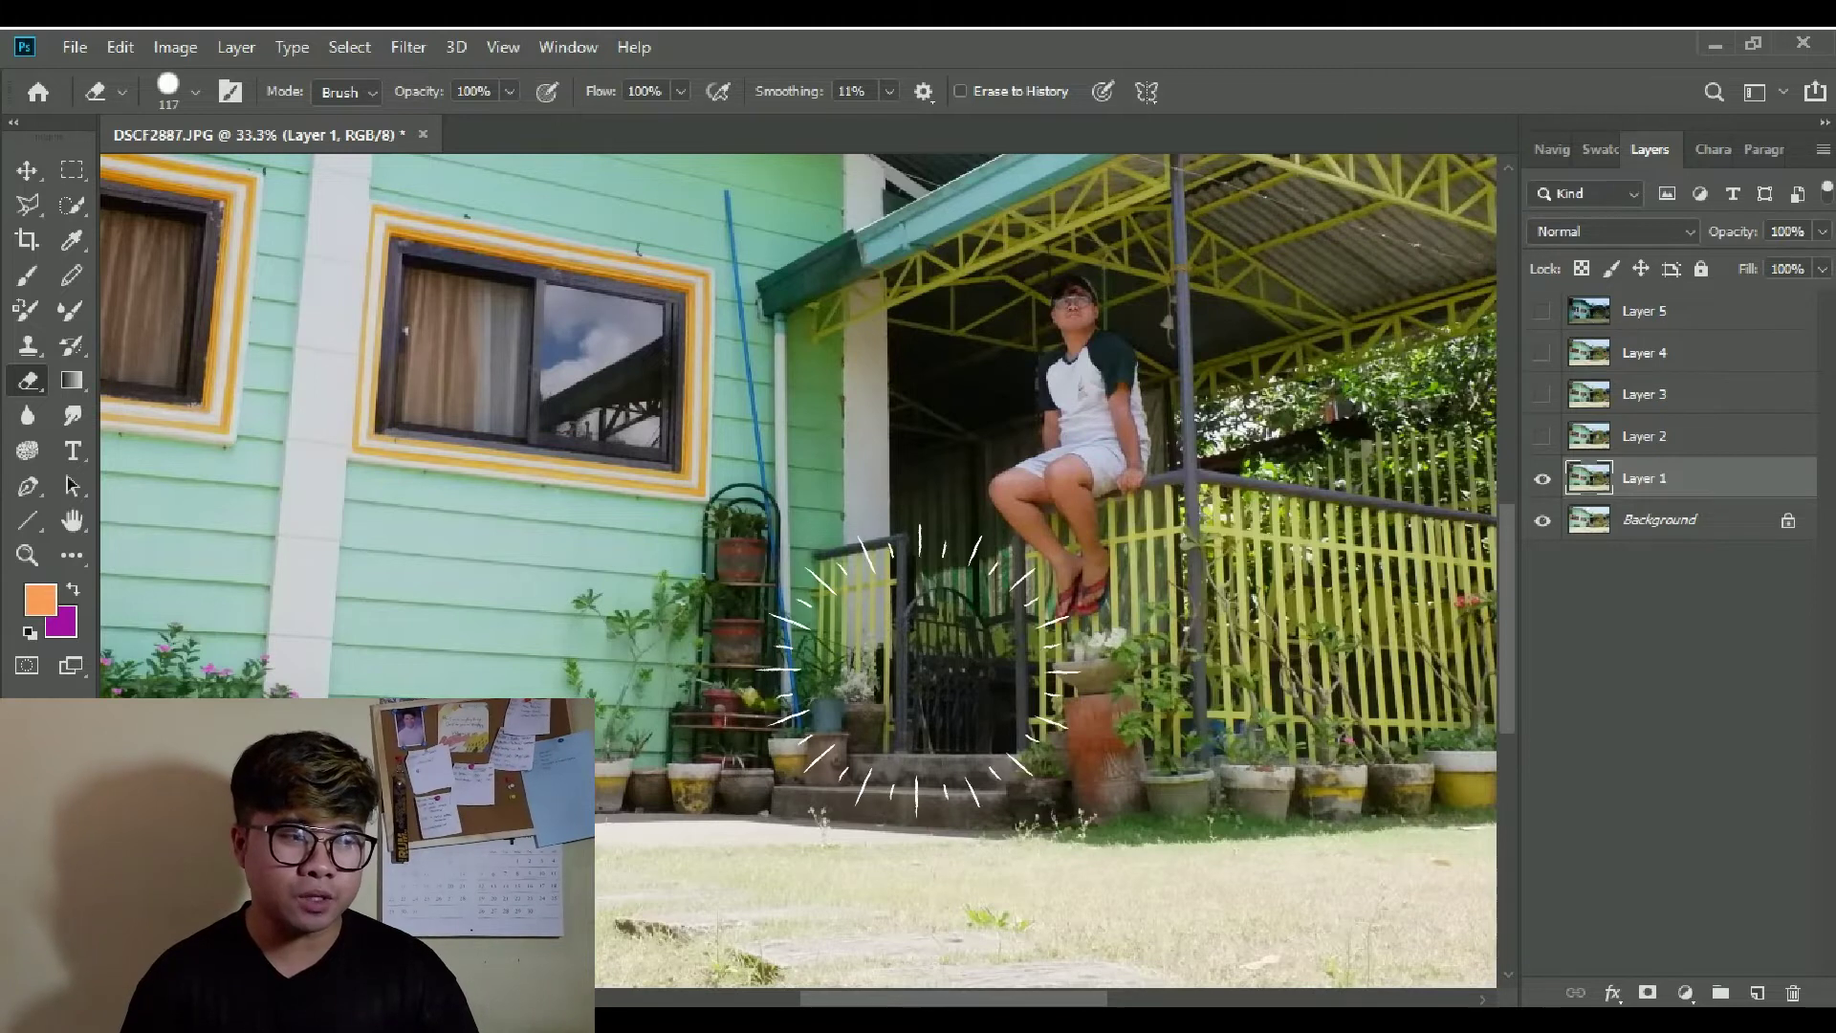
Compare Layer 1 with the Background and try erasing Layer 1 over the head of the man sitting on the steps.
key("ctrl+comma")
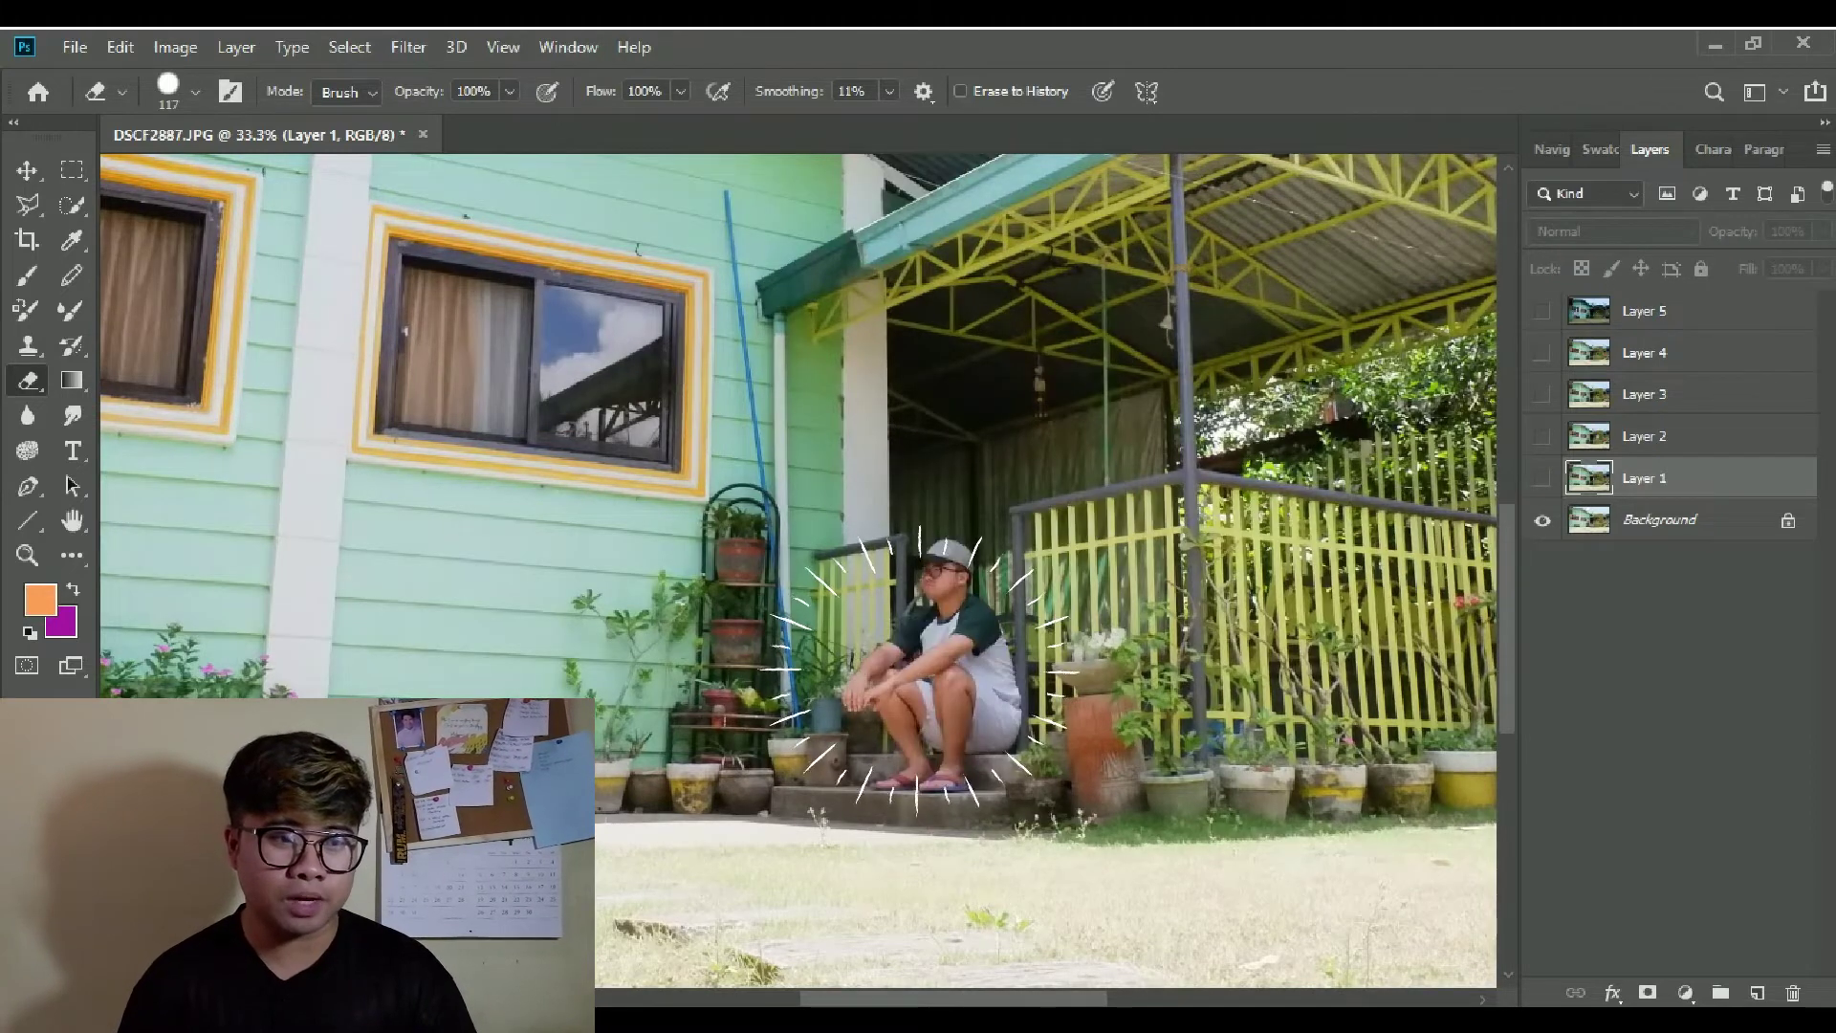
key("ctrl+comma")
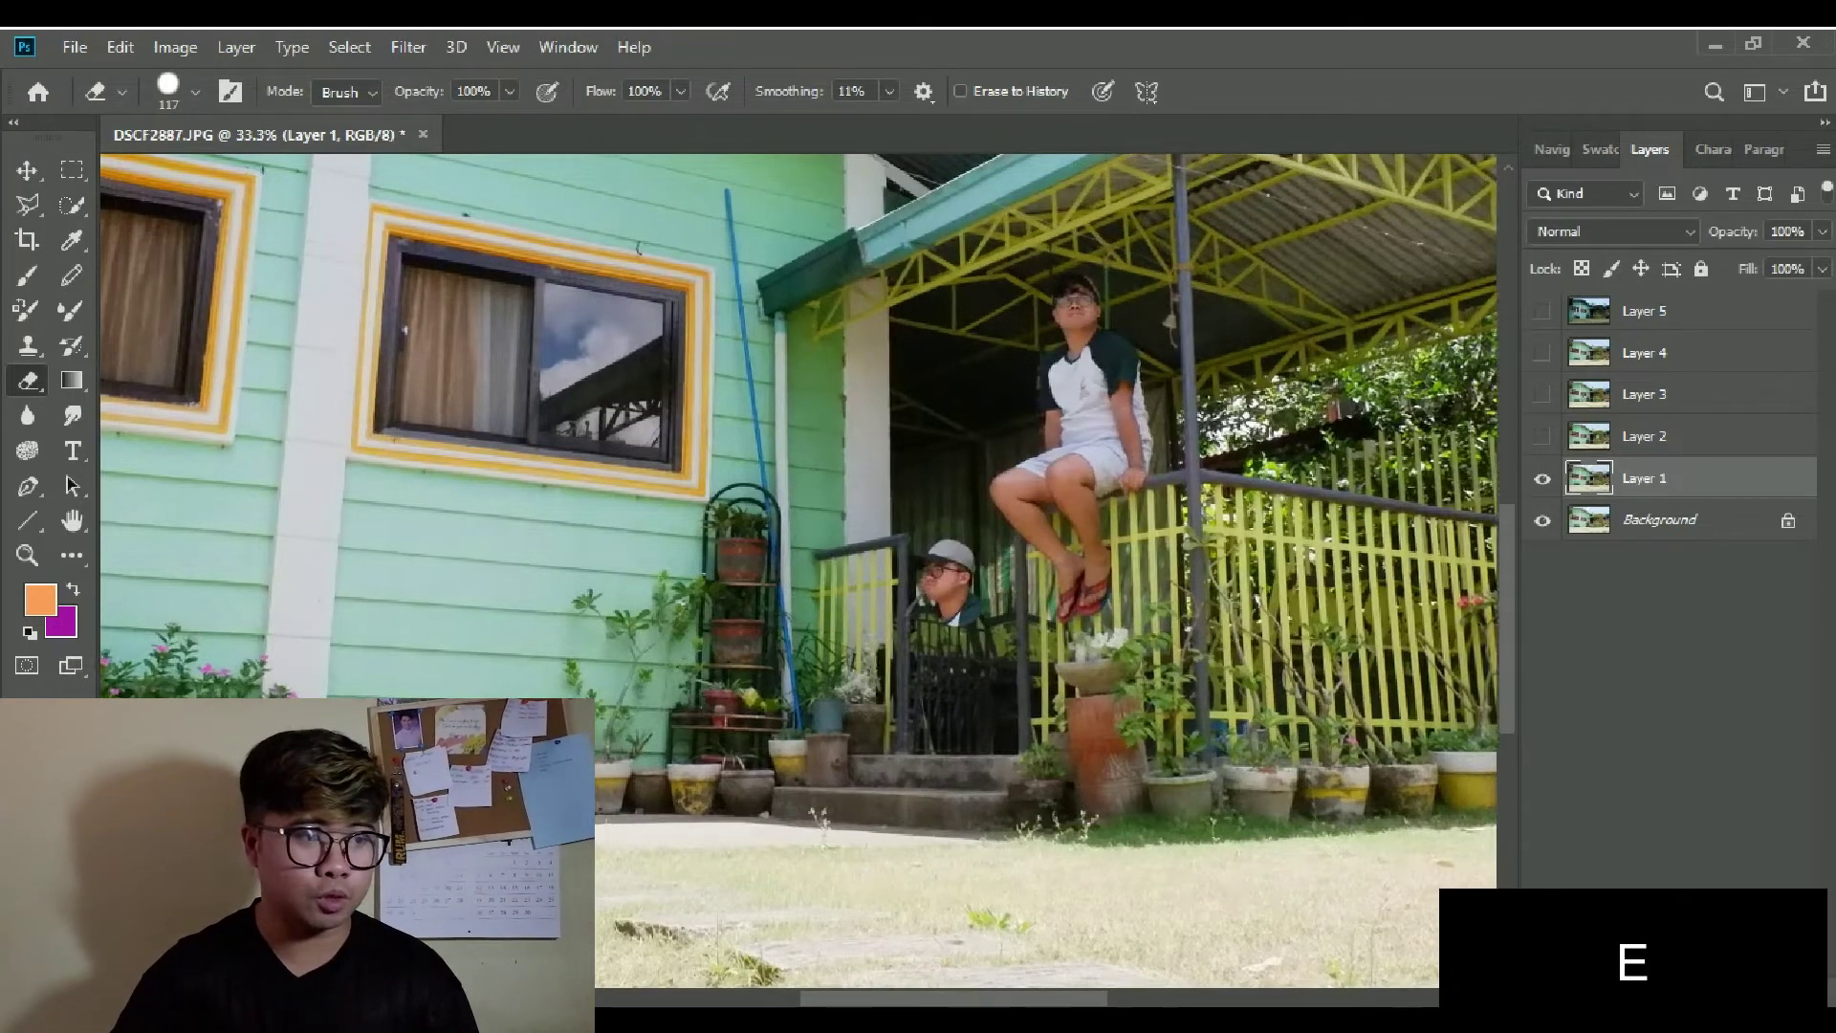
key("ctrl+plus")
key("ctrl+plus")
key("space")
left_click_drag(956, 574, 796, 547)
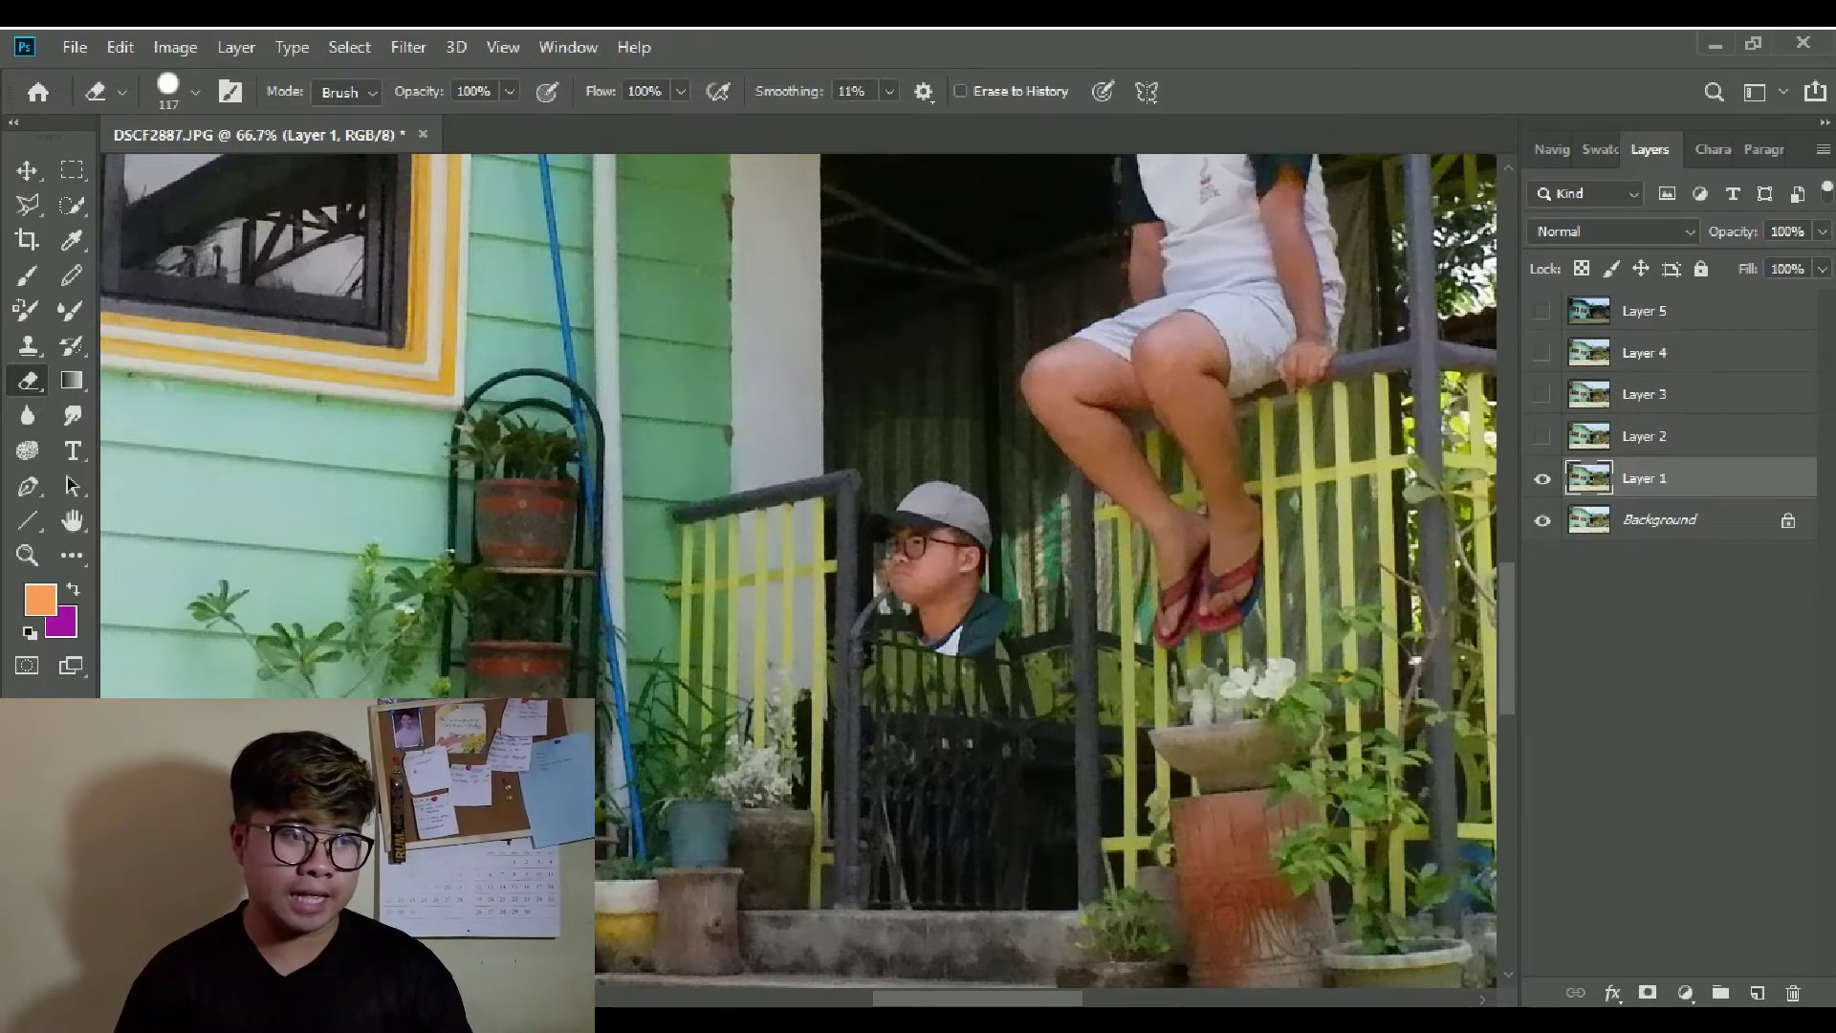
Undo the trial erasing on Layer 1, show the layer again and return to the Eraser tool.
key("ctrl+z")
key("ctrl+z")
key("ctrl+z")
key("ctrl+z")
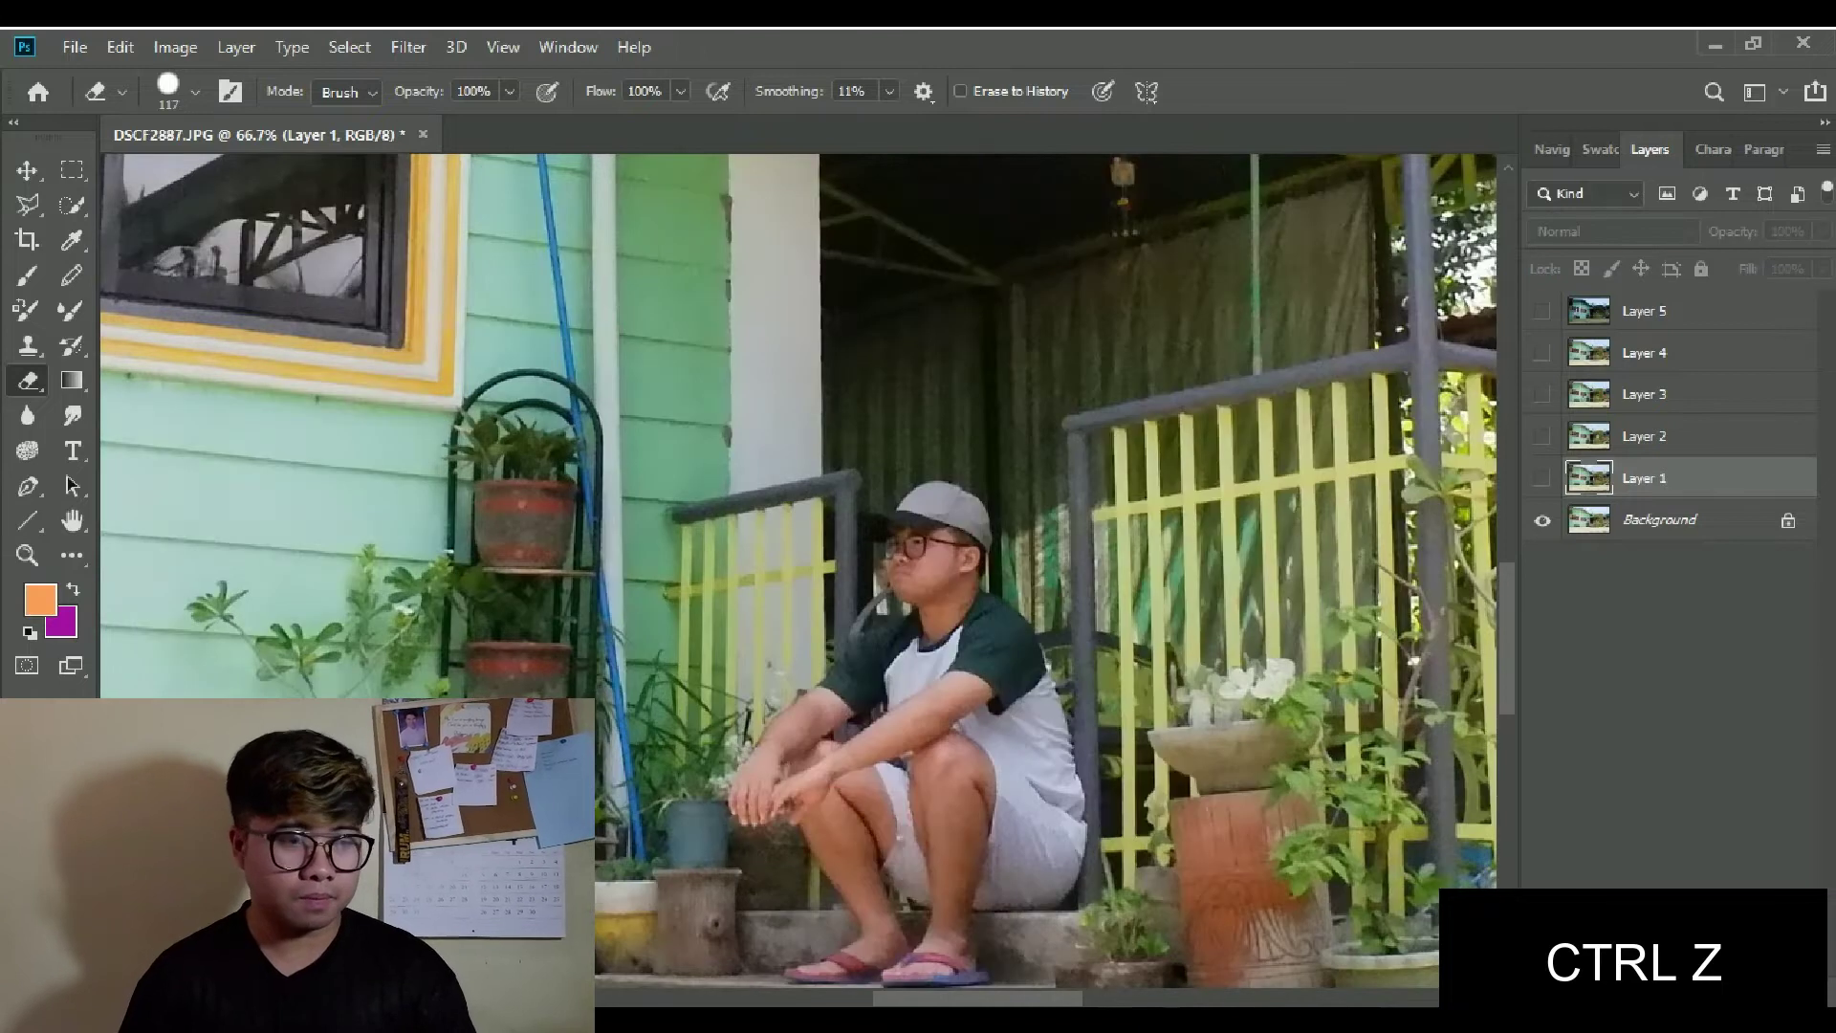
key("z")
key("ctrl+comma")
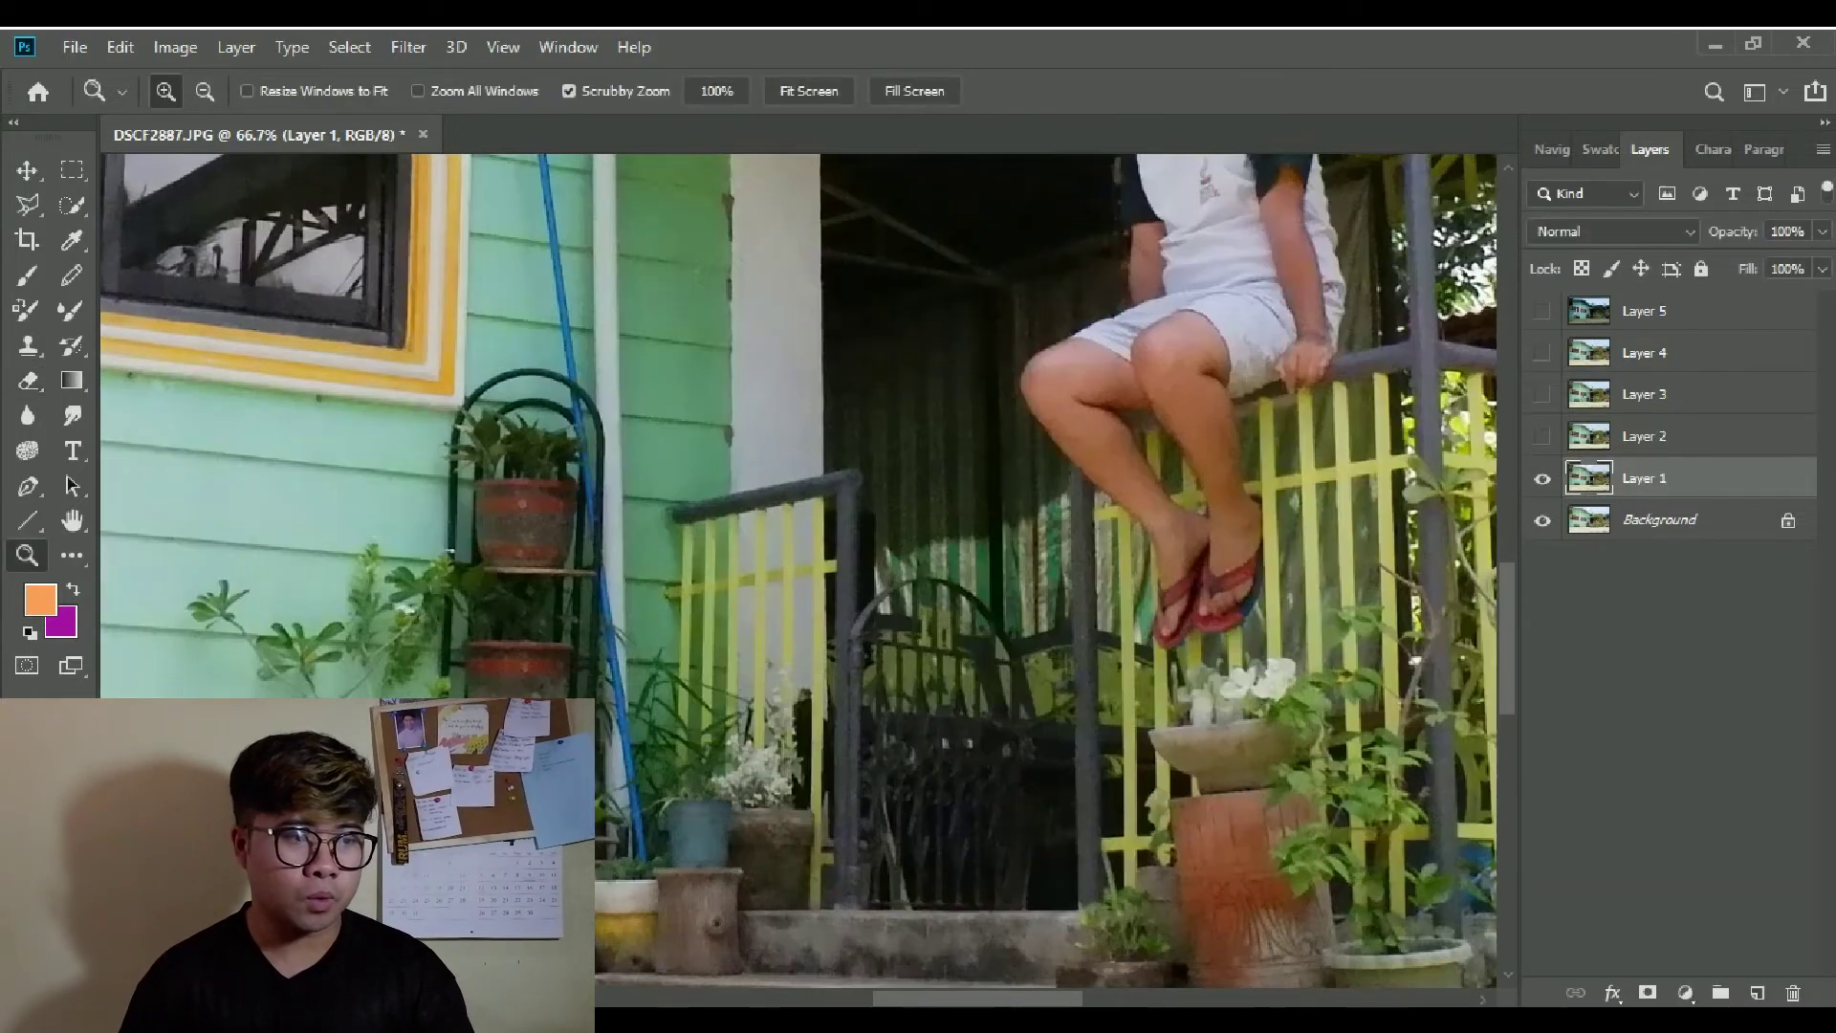
key("e")
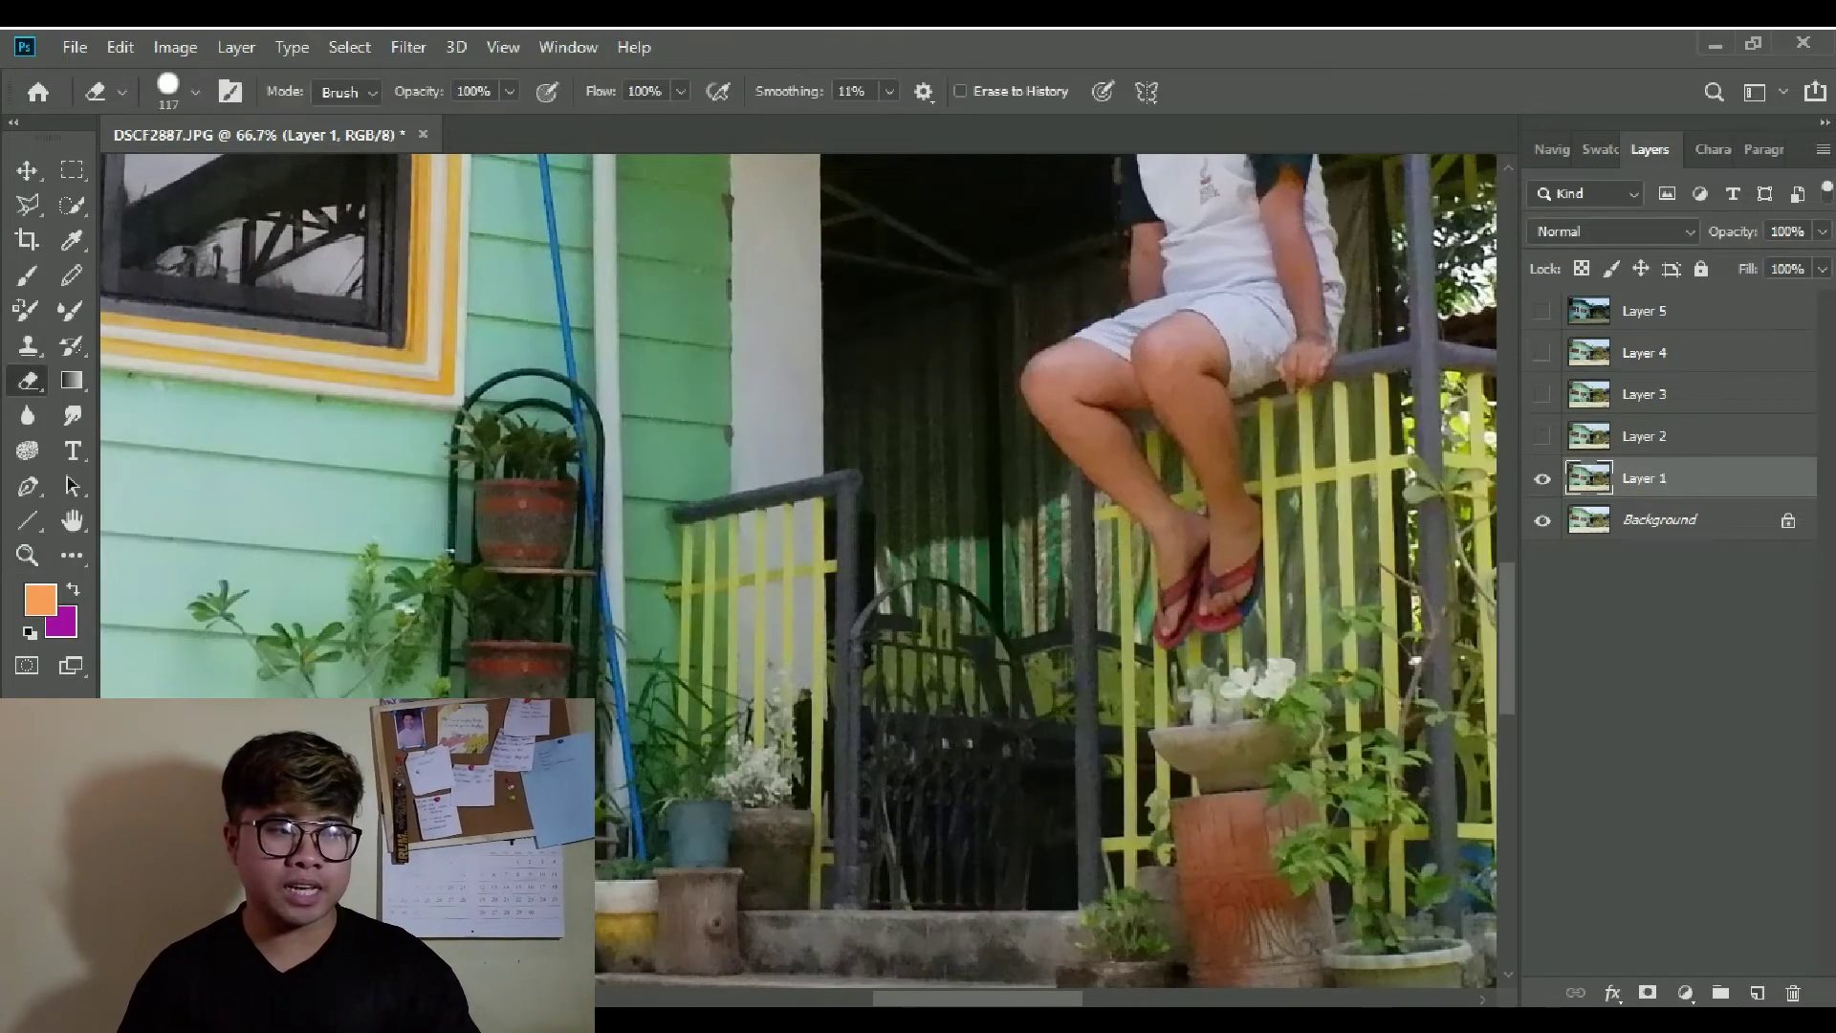
Set the Eraser's hardness to 34% and erase Layer 1 over the head and shoulder of the man on the steps.
right_click(952, 525)
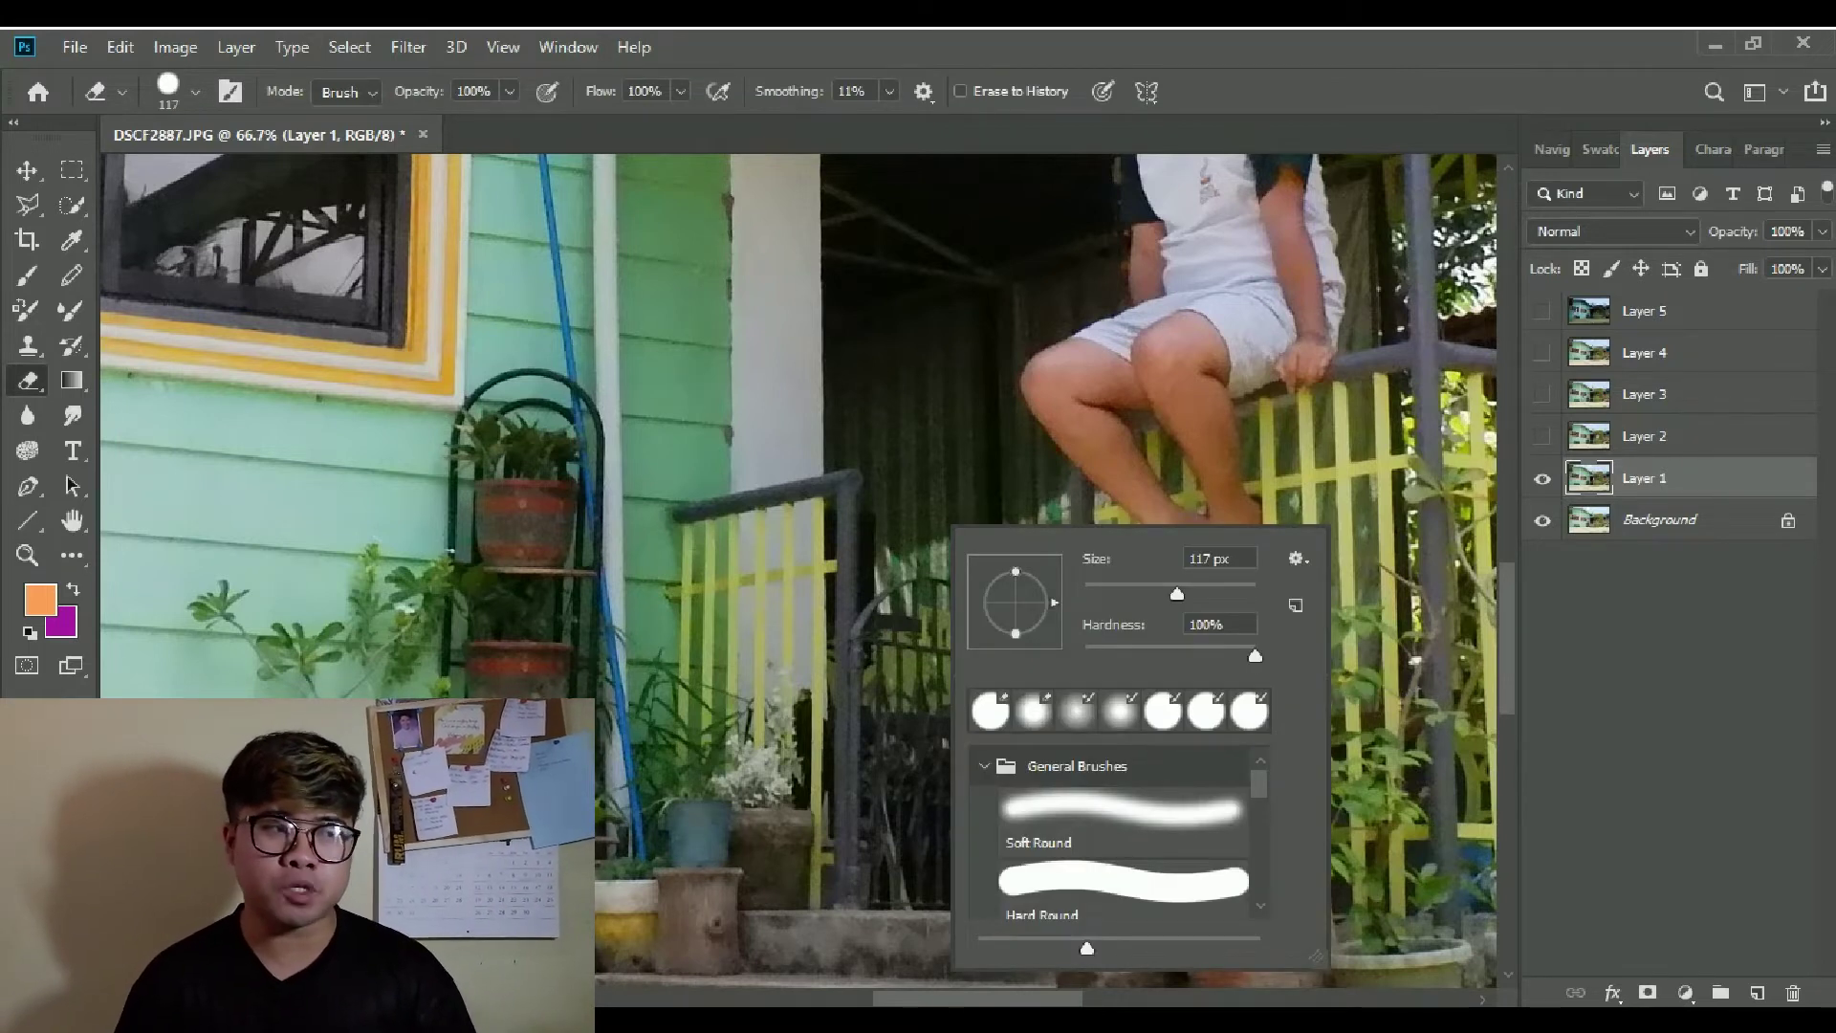
key("Escape")
right_click(948, 527)
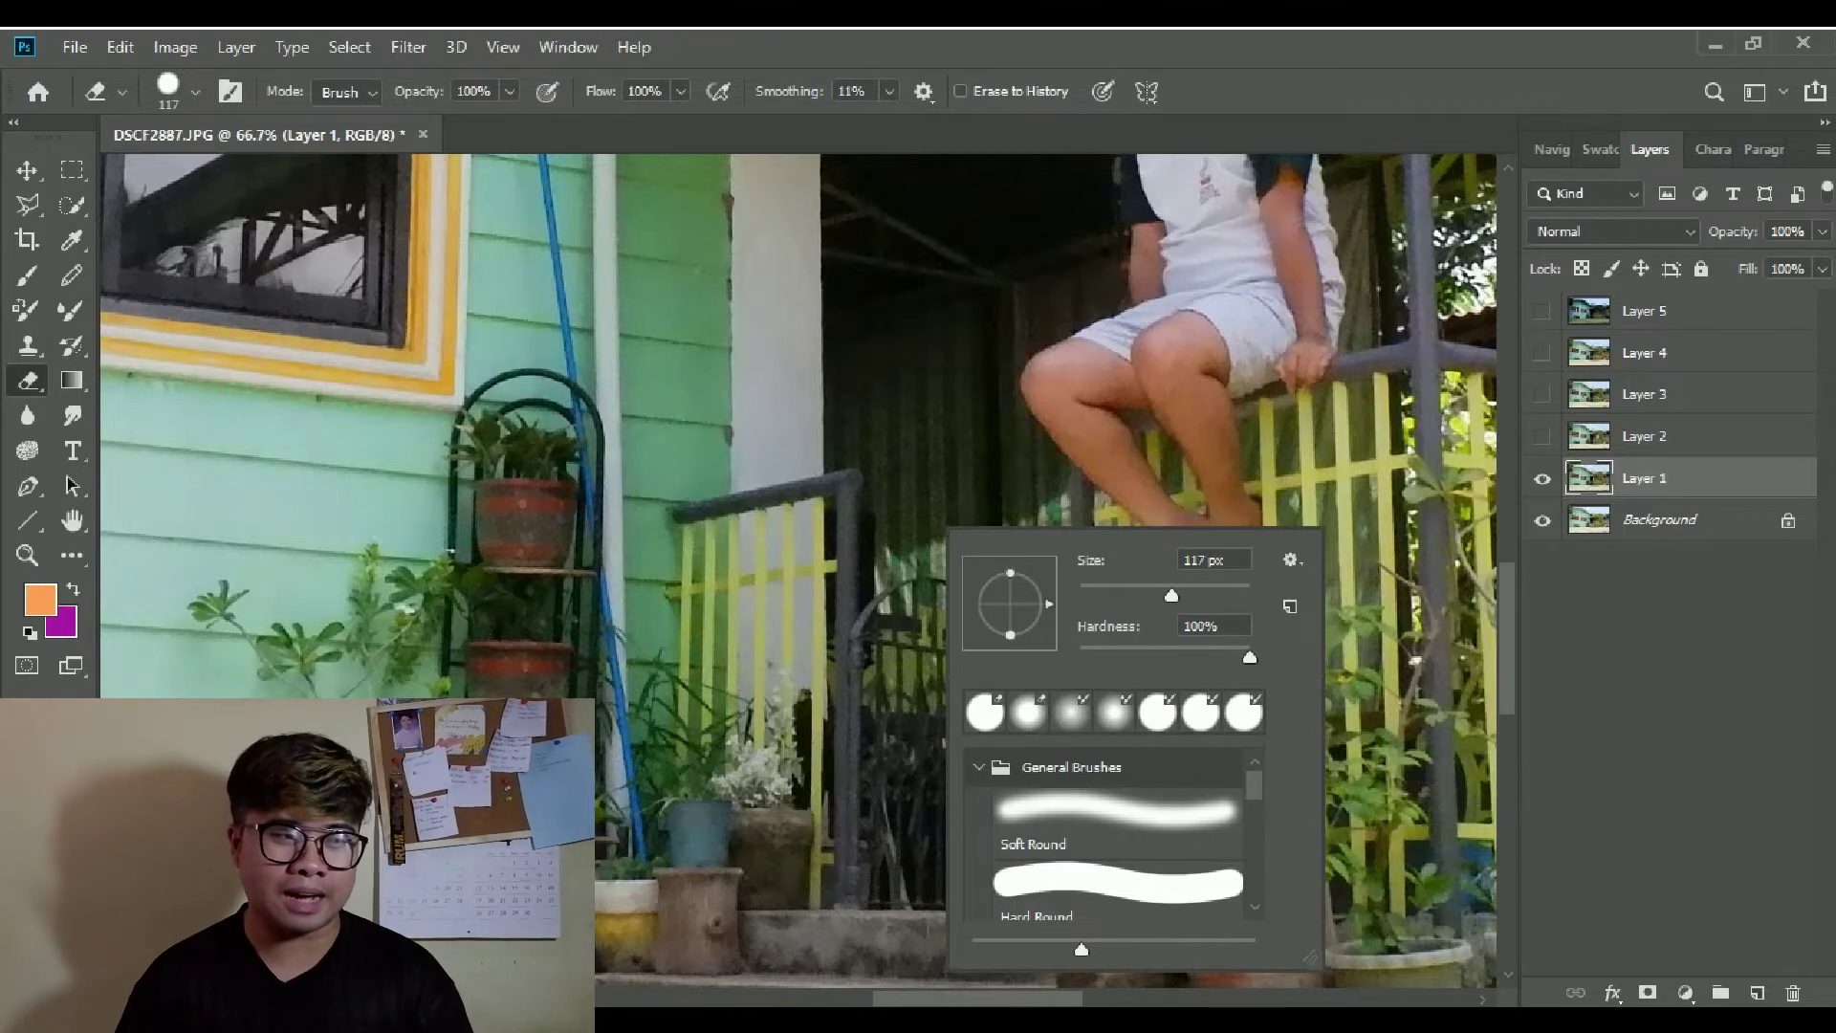
key("Escape")
right_click(987, 485)
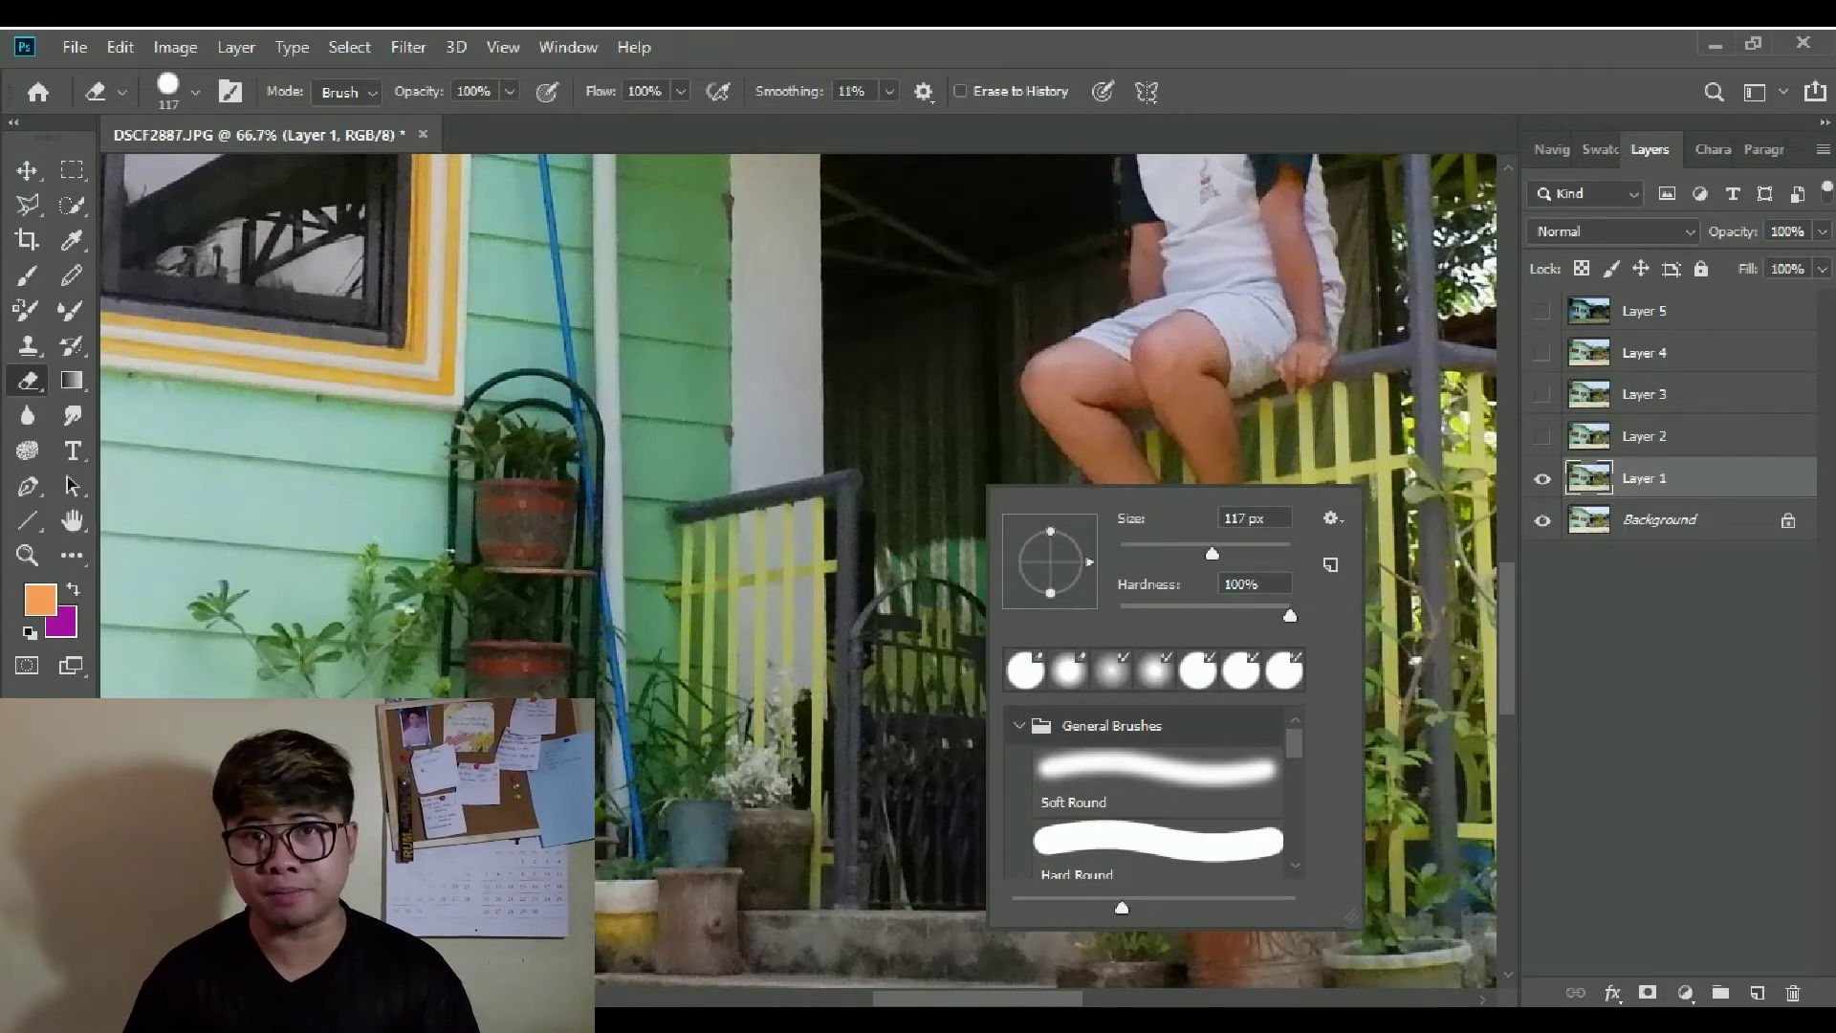
left_click(1227, 584)
type("73")
left_click_drag(1244, 615, 1209, 615)
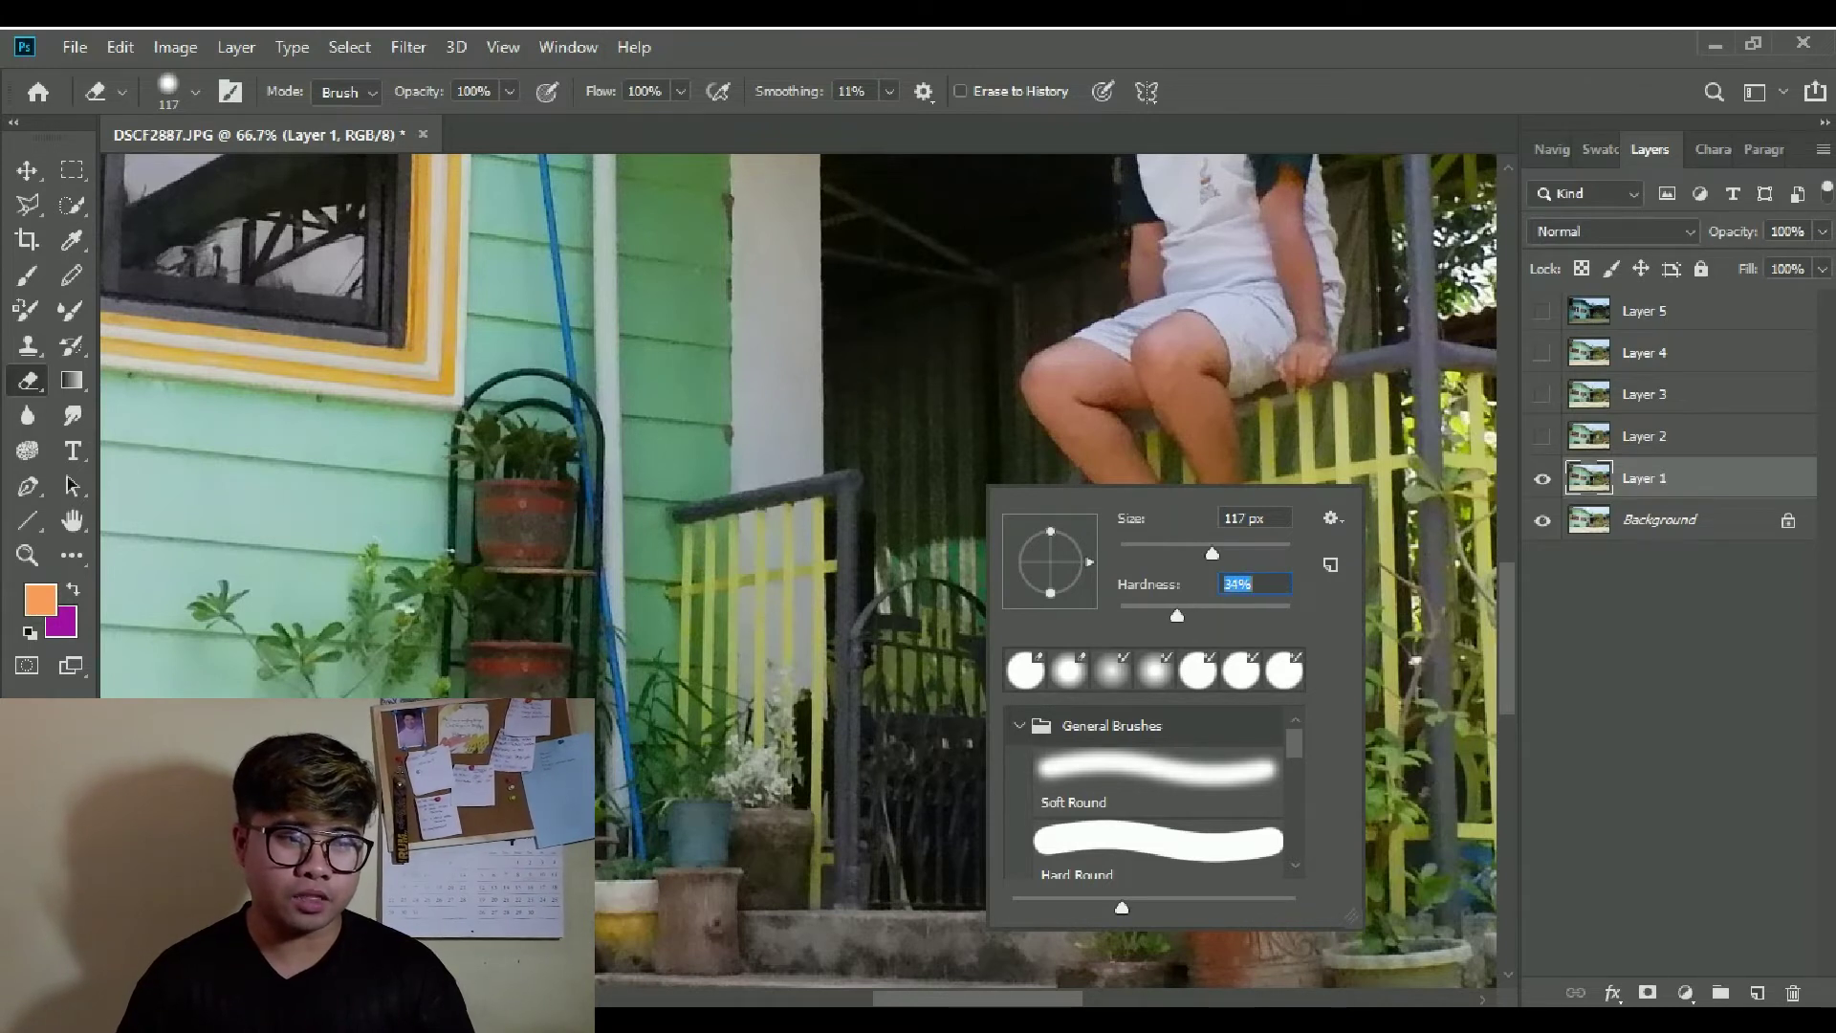
key("Return")
mouse_move(913, 571)
left_mouse_down()
mouse_move(930, 578)
mouse_move(916, 516)
mouse_move(981, 526)
left_mouse_up()
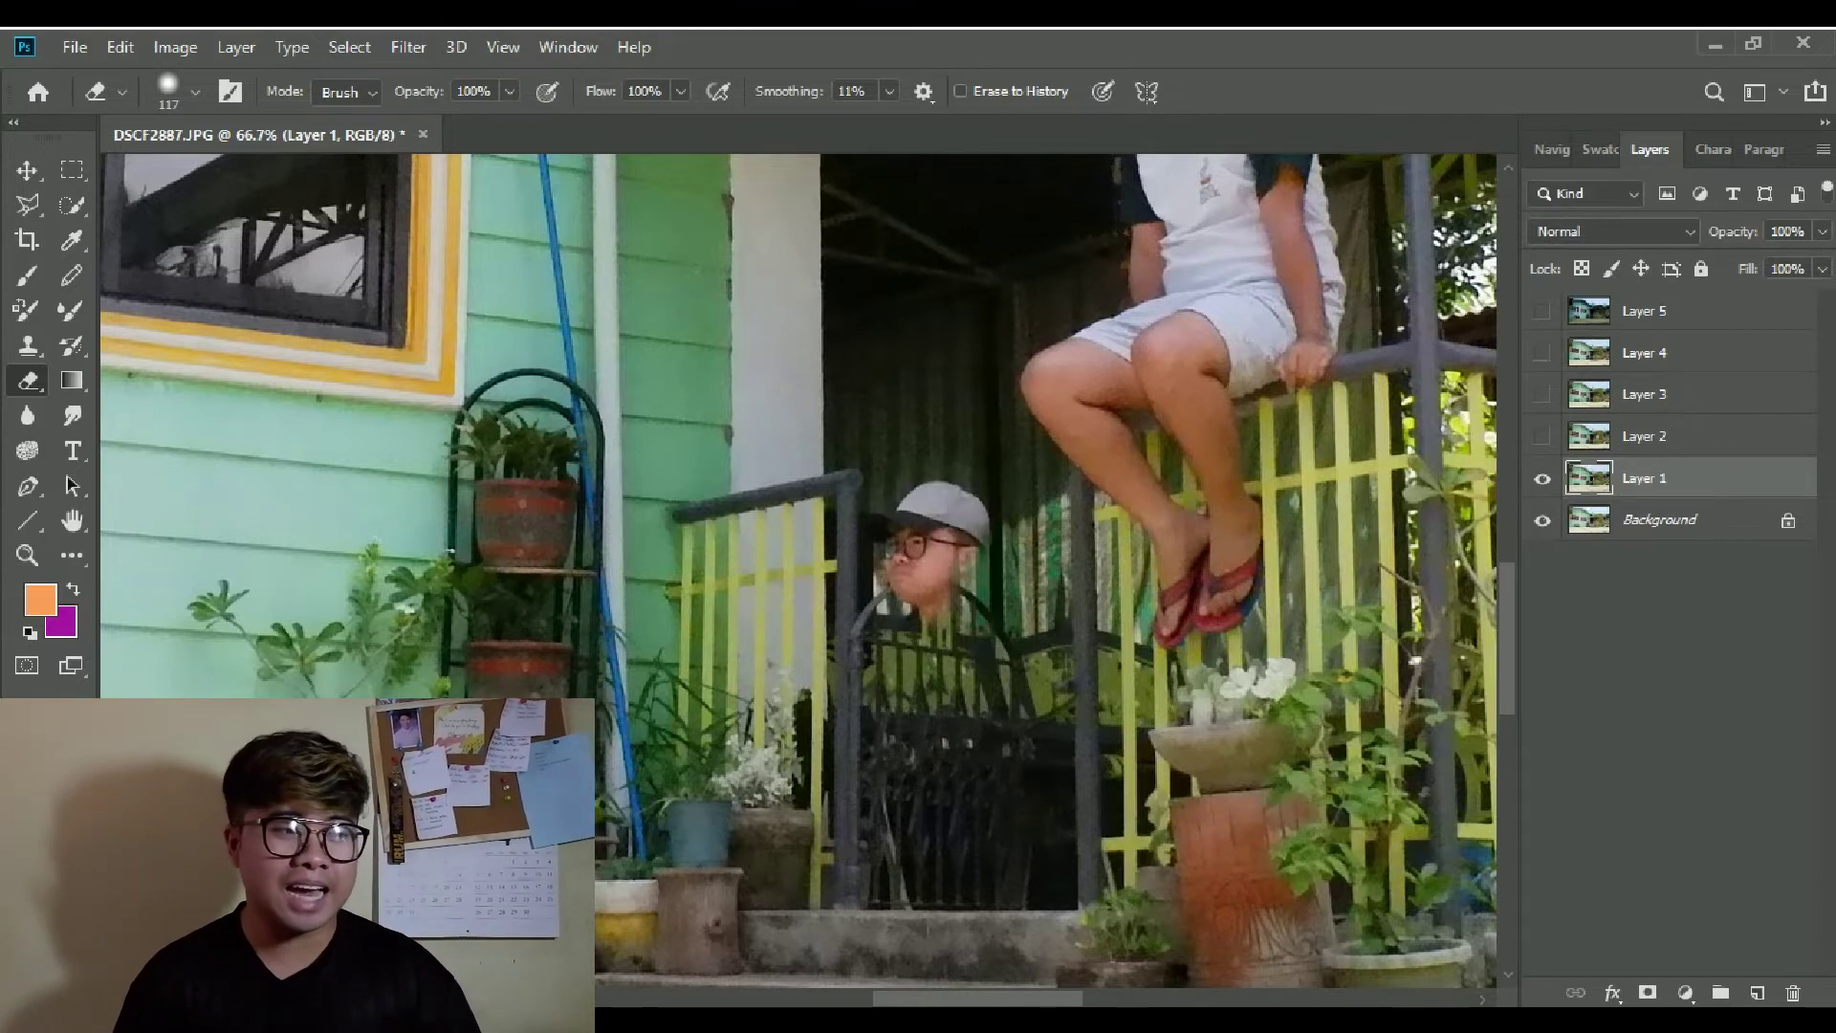
mouse_move(981, 526)
left_mouse_down()
mouse_move(975, 621)
mouse_move(1035, 554)
left_mouse_up()
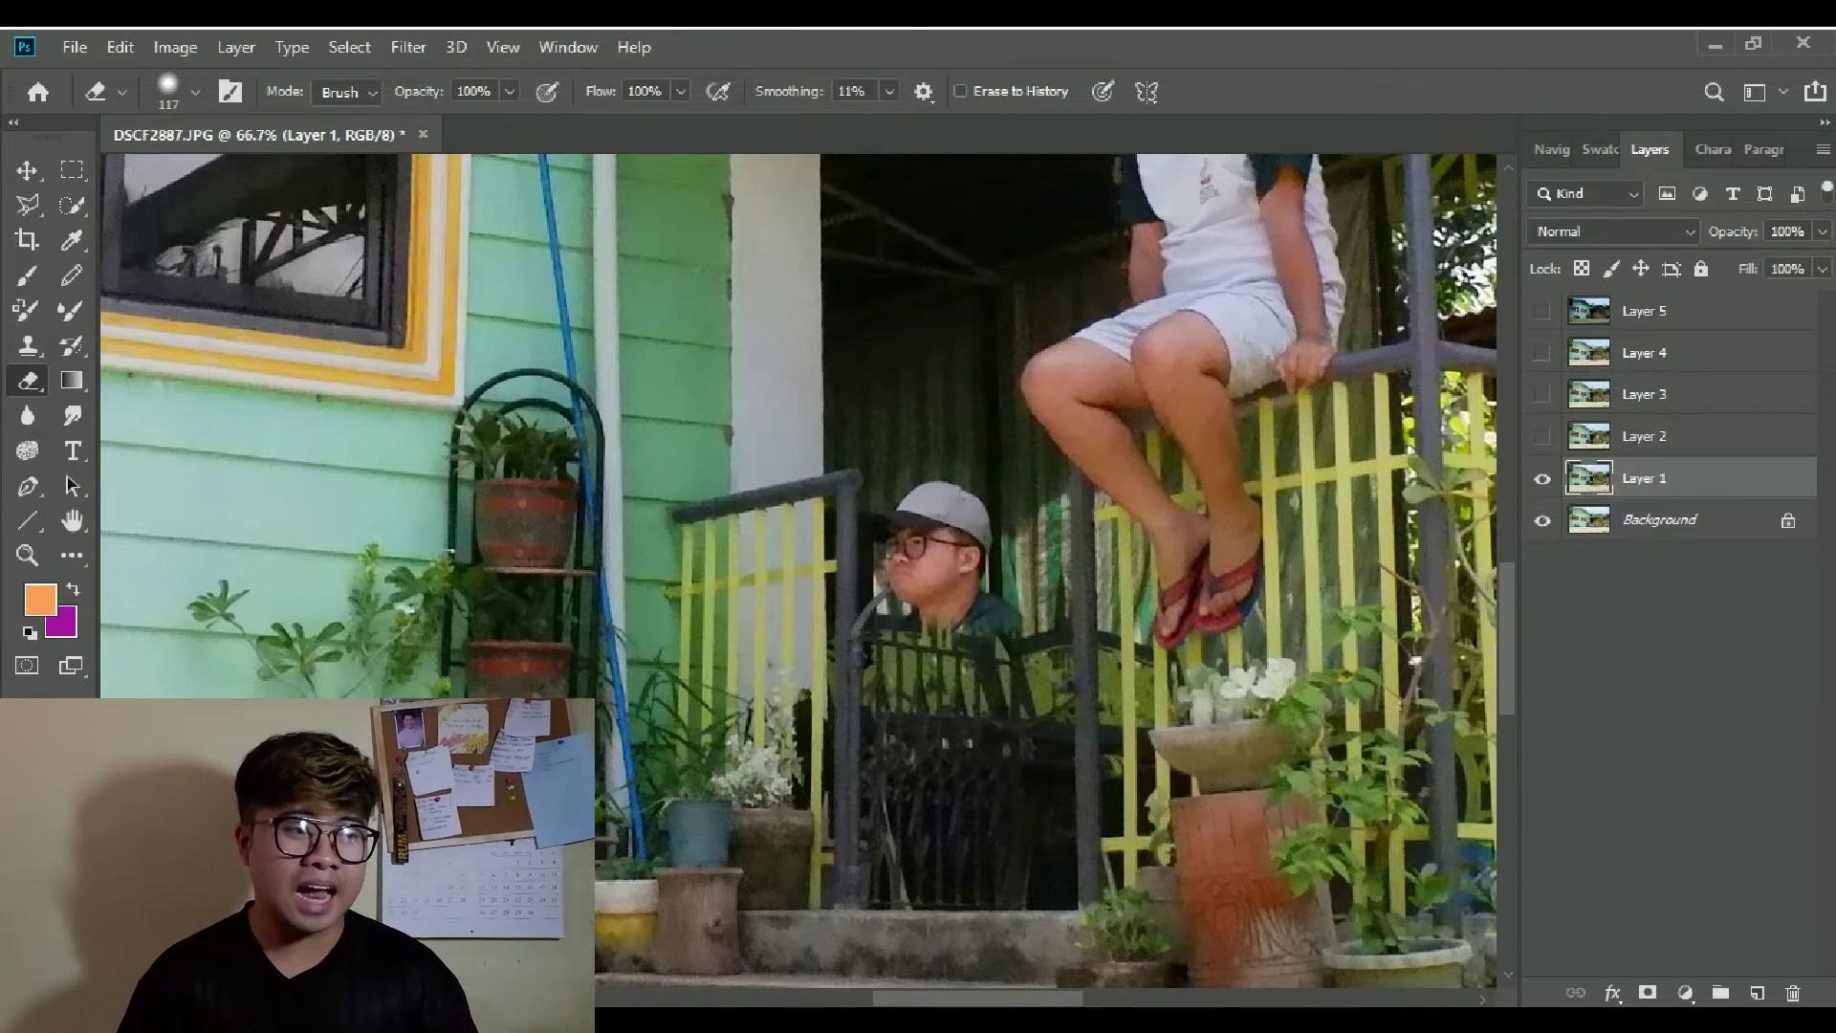
Set the Eraser's hardness to 100%.
right_click(938, 517)
left_click_drag(1128, 647, 1241, 647)
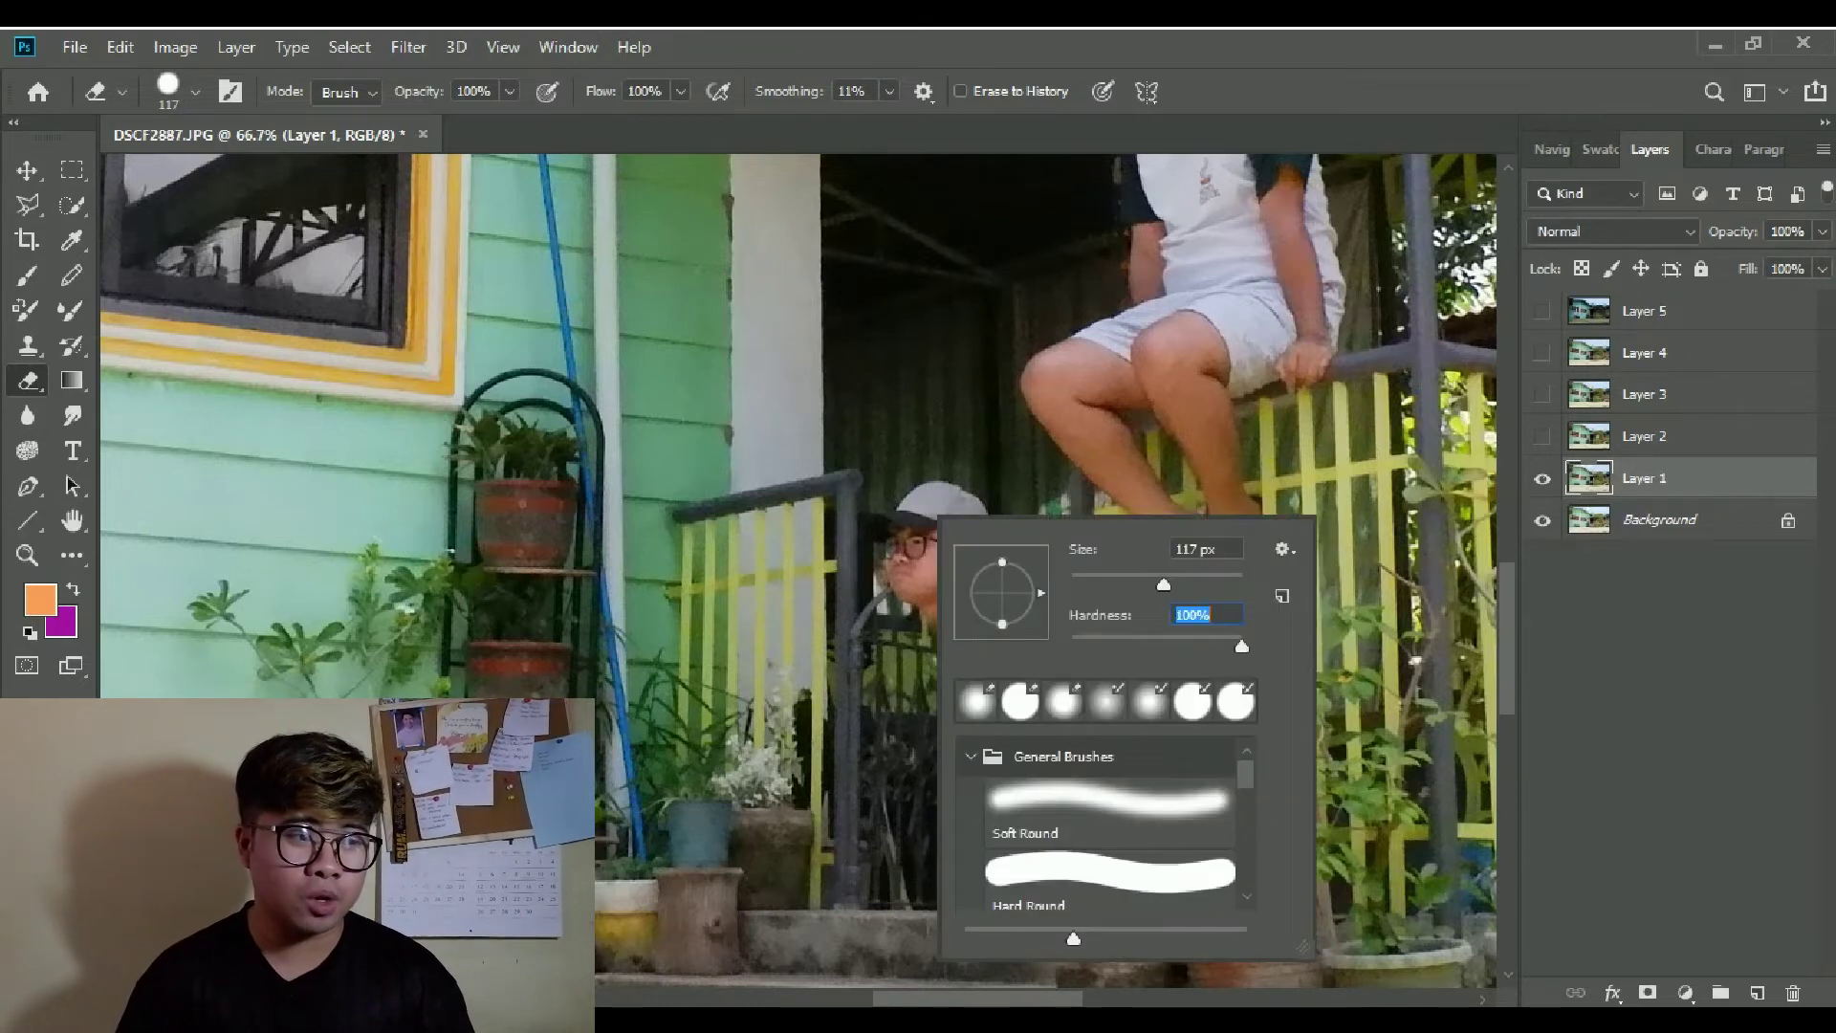
key("Return")
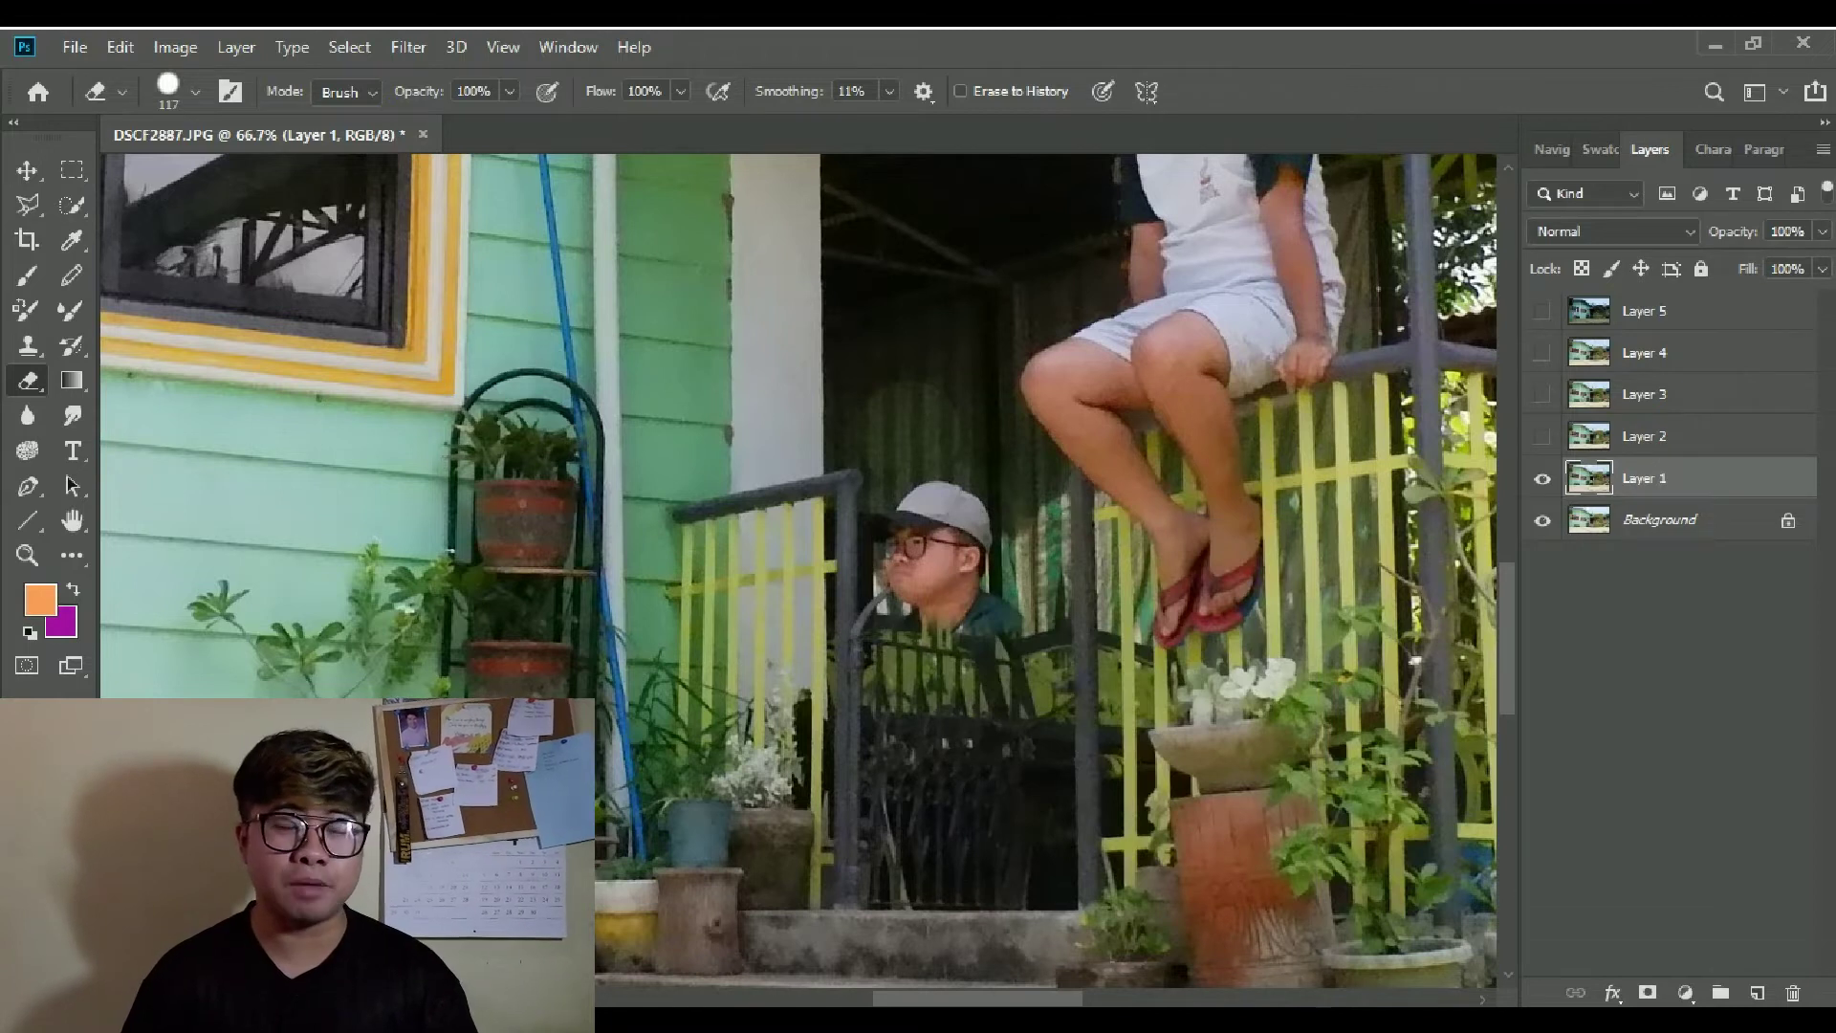
Set the Eraser's hardness to 37% and erase Layer 1 over the rest of the man sitting on the steps, down to his feet.
left_click_drag(1271, 568, 1171, 568)
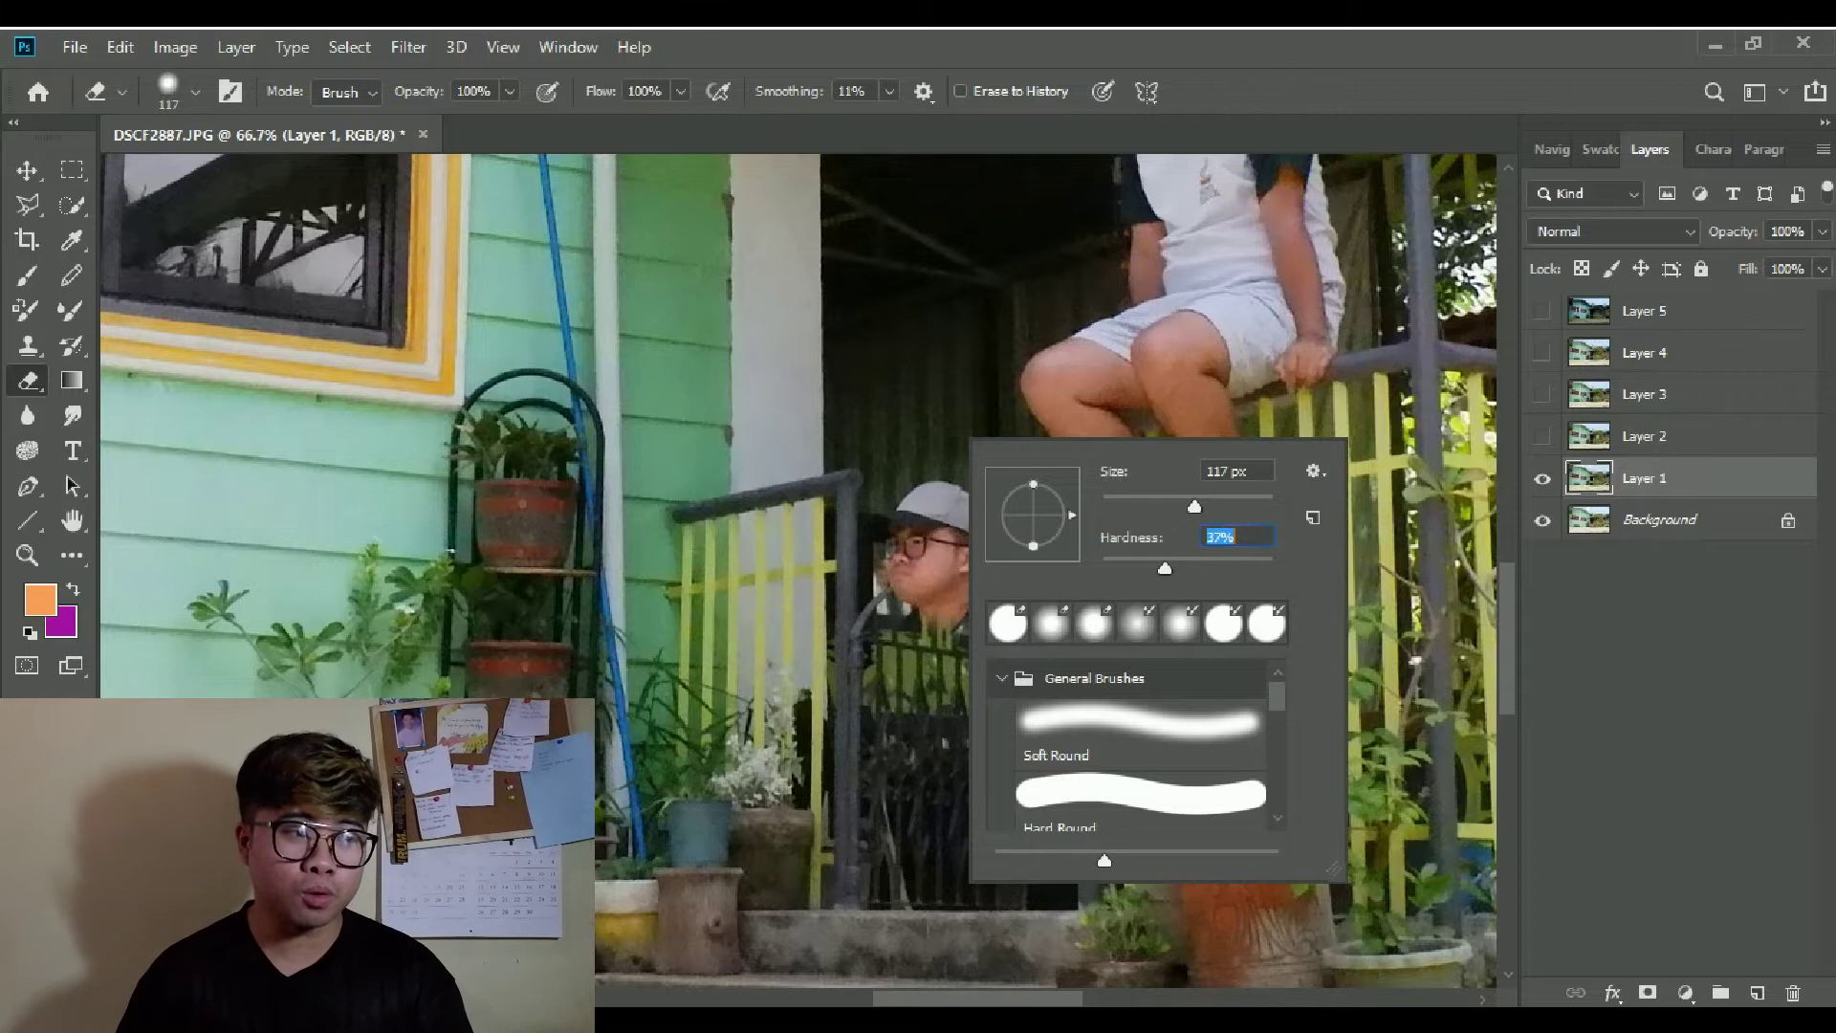
key("Return")
mouse_move(1002, 584)
left_mouse_down()
mouse_move(1026, 735)
mouse_move(859, 608)
left_mouse_up()
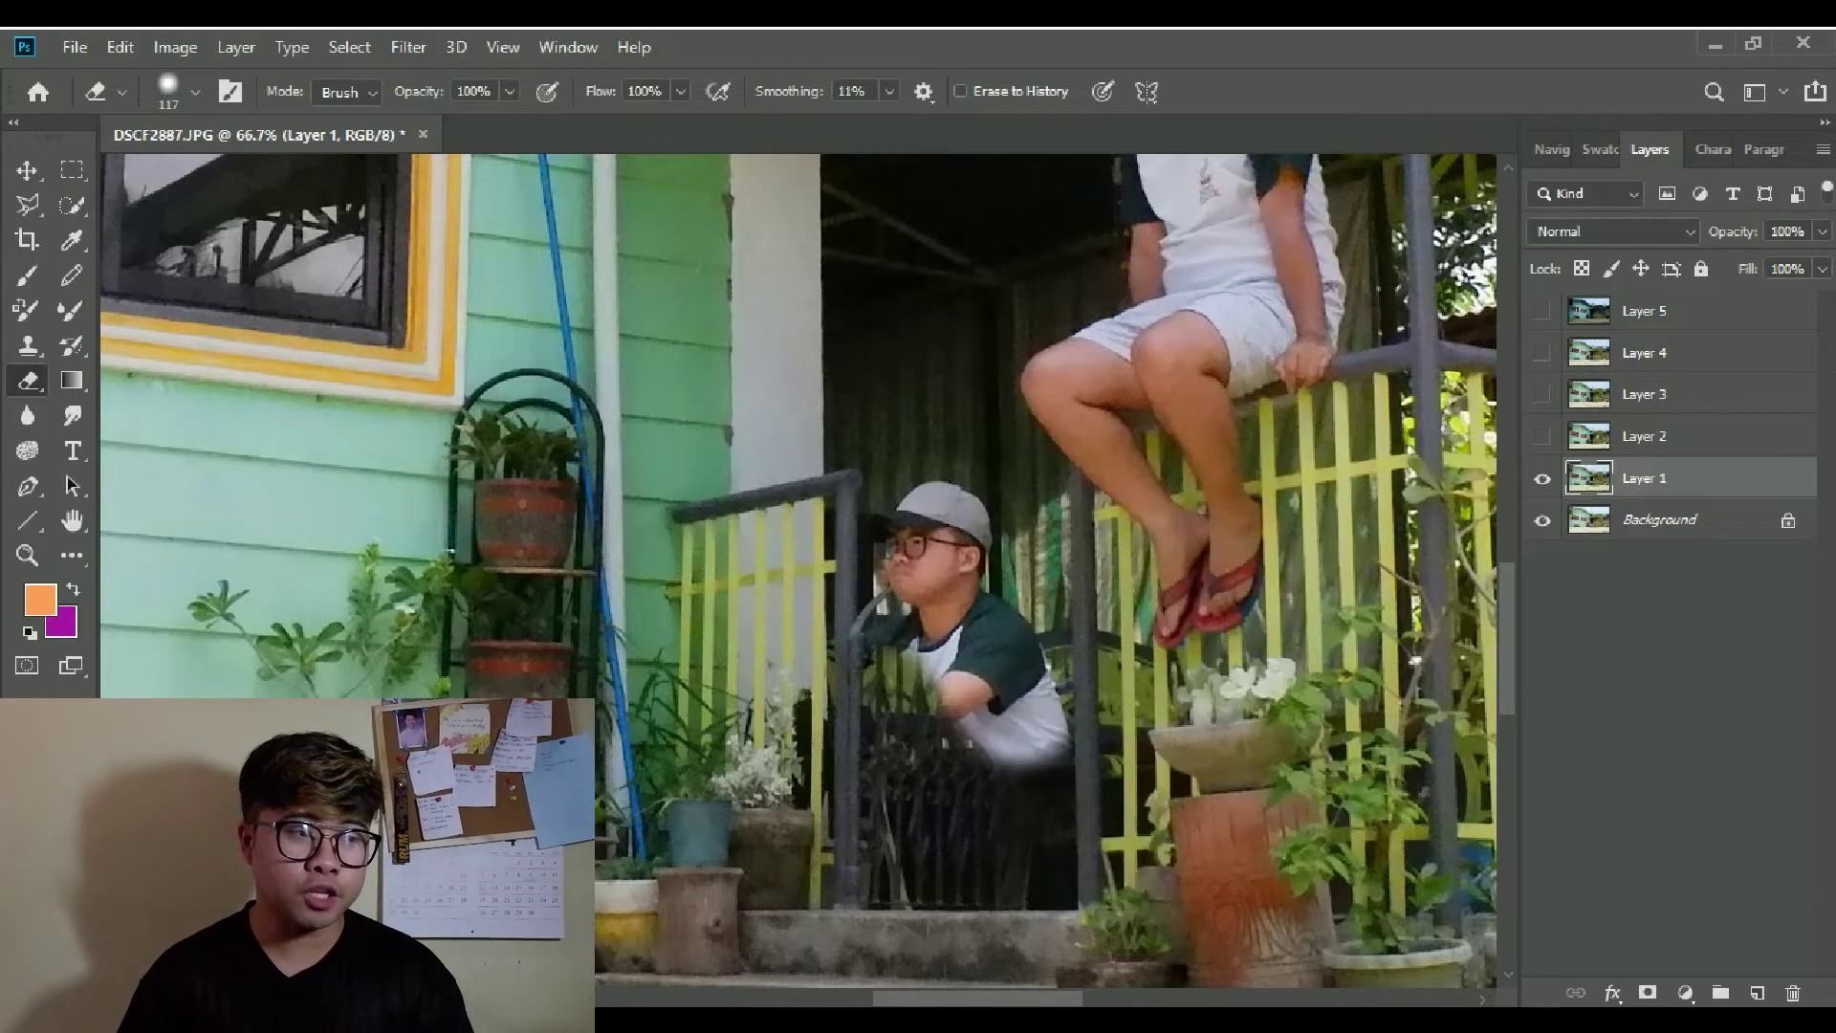
mouse_move(913, 681)
left_mouse_down()
mouse_move(870, 690)
mouse_move(889, 726)
mouse_move(799, 727)
mouse_move(741, 804)
mouse_move(1115, 755)
mouse_move(1062, 851)
mouse_move(918, 856)
mouse_move(832, 885)
mouse_move(1004, 913)
left_mouse_up()
scroll(1028, 907, "down", 2)
mouse_move(1062, 832)
left_mouse_down()
mouse_move(841, 890)
mouse_move(803, 866)
left_mouse_up()
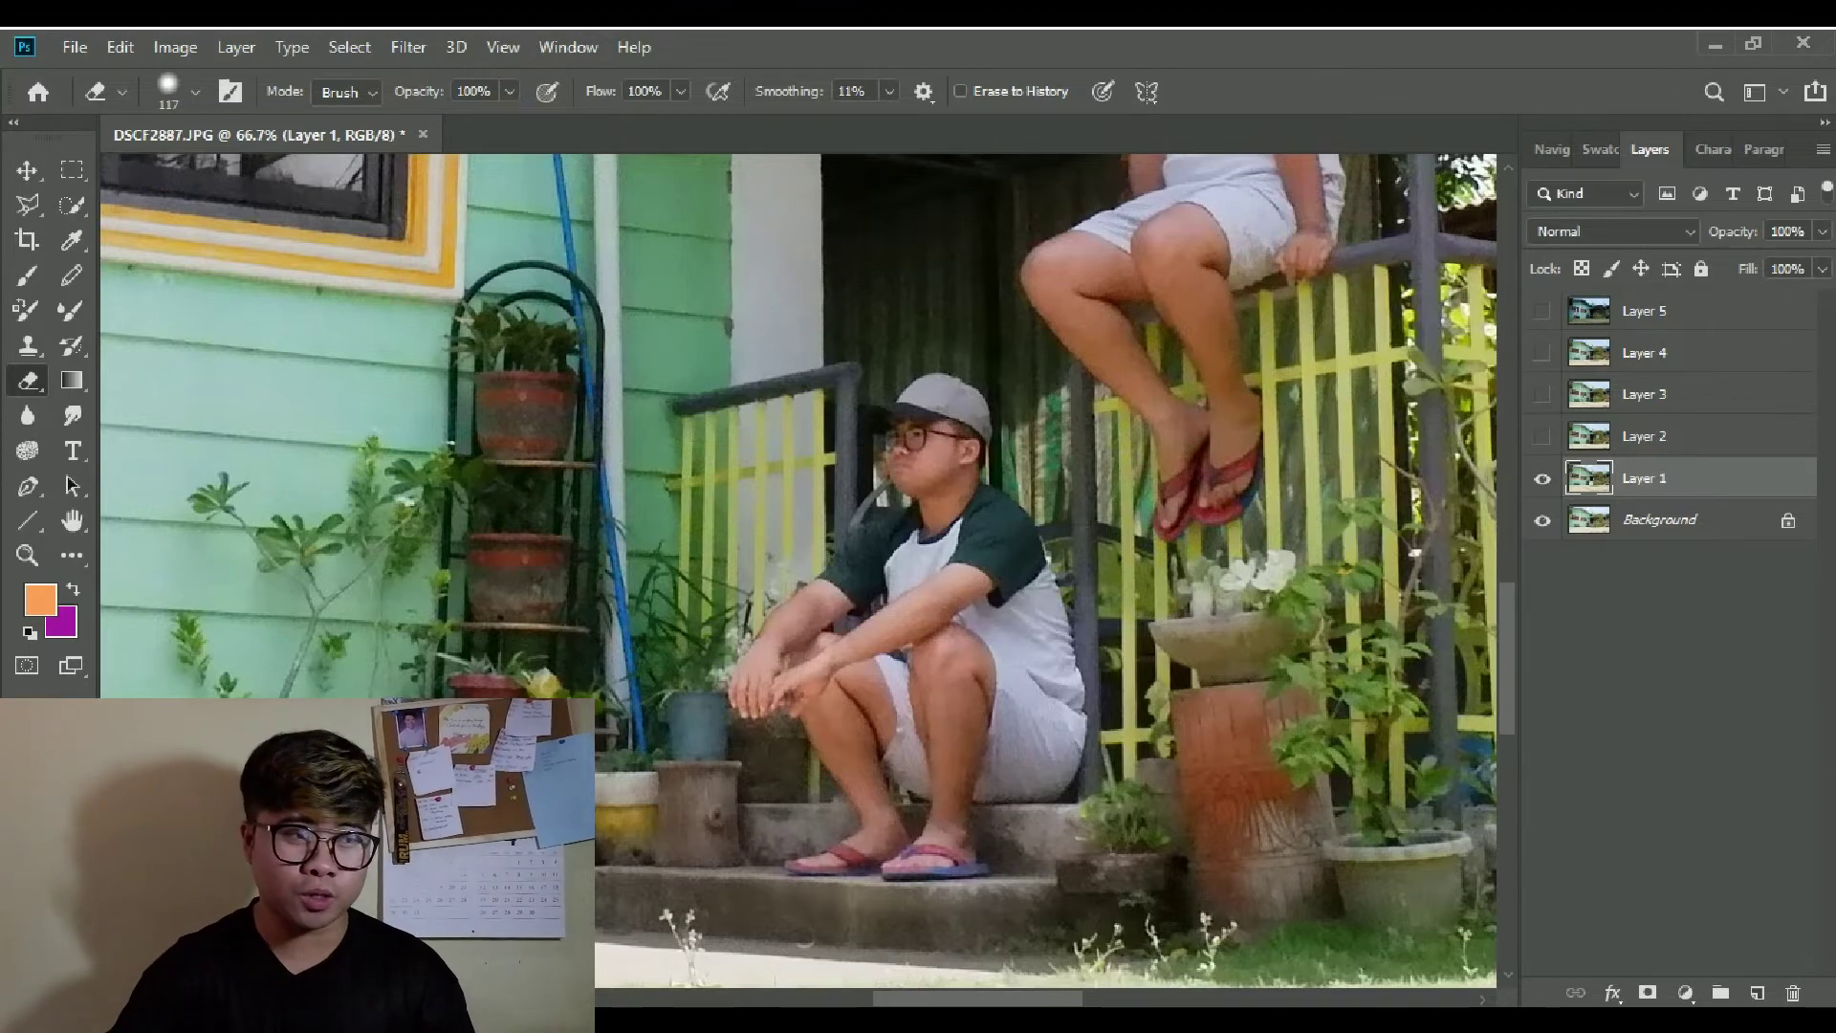
Select Layer 2 and make it visible above Layer 1.
key("ctrl+minus")
key("ctrl+minus")
scroll(799, 571, "up", 1)
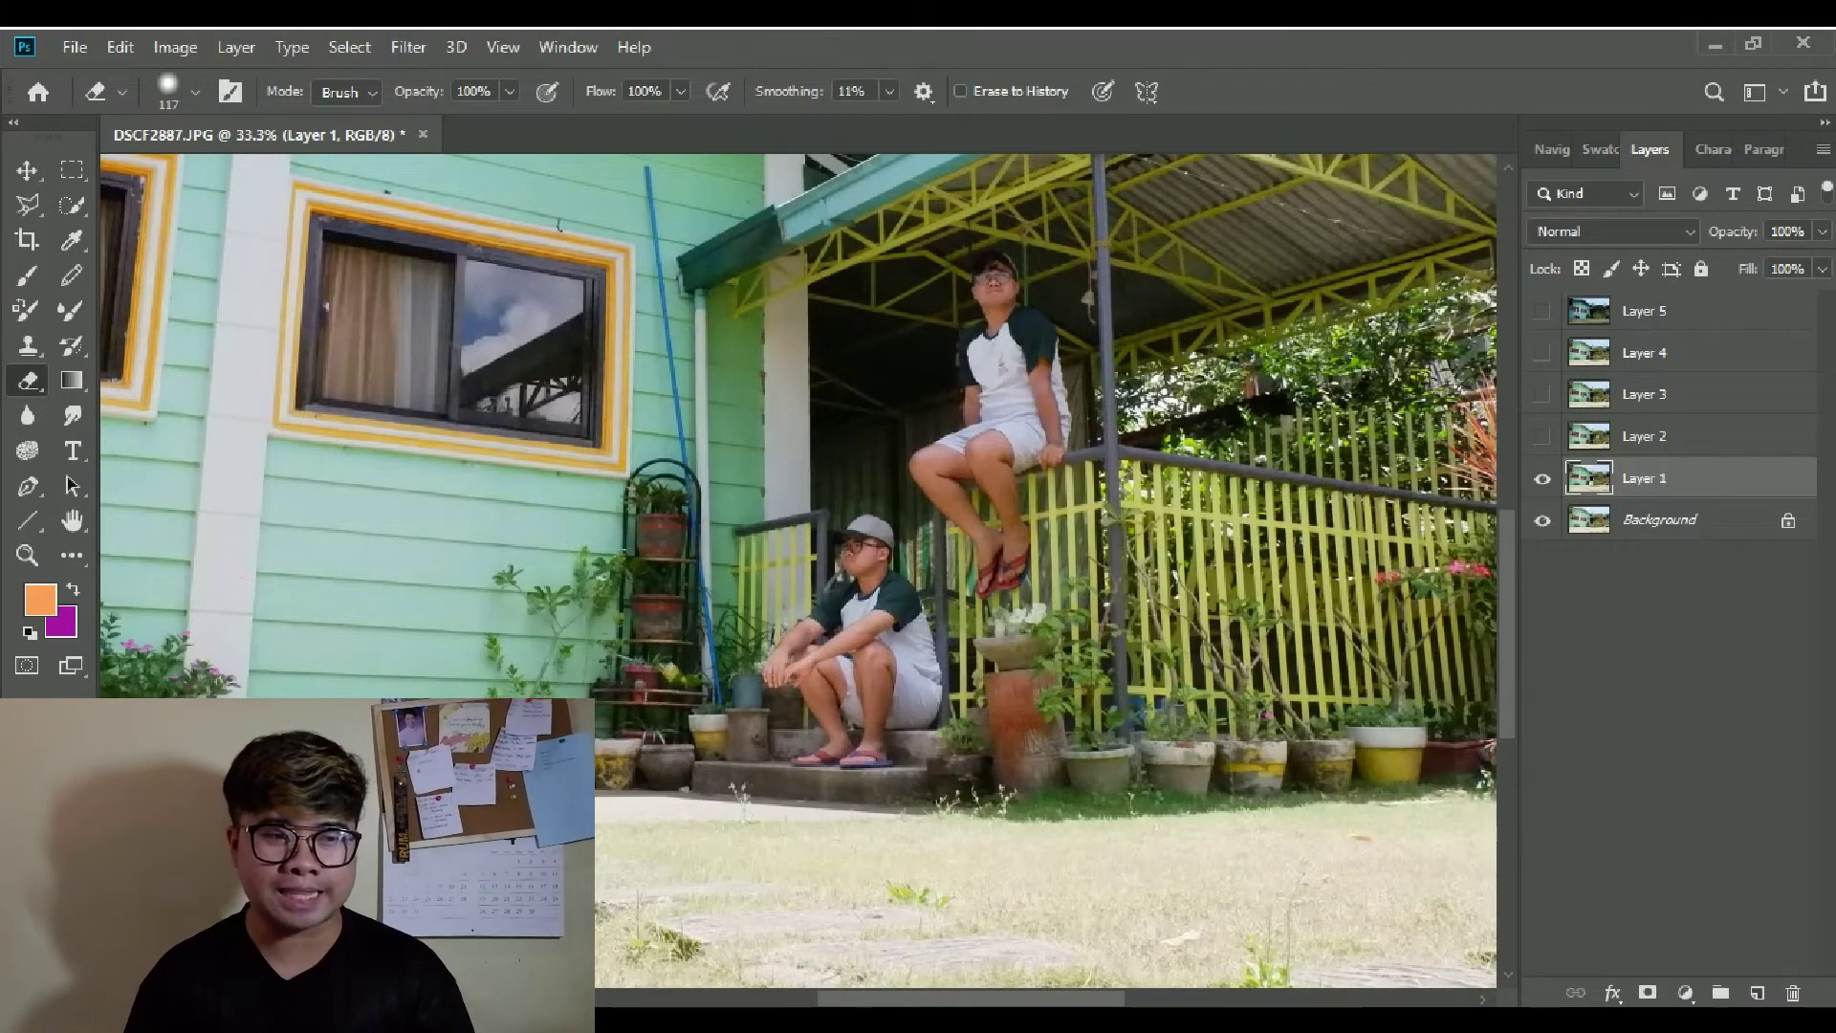
left_click(1645, 436)
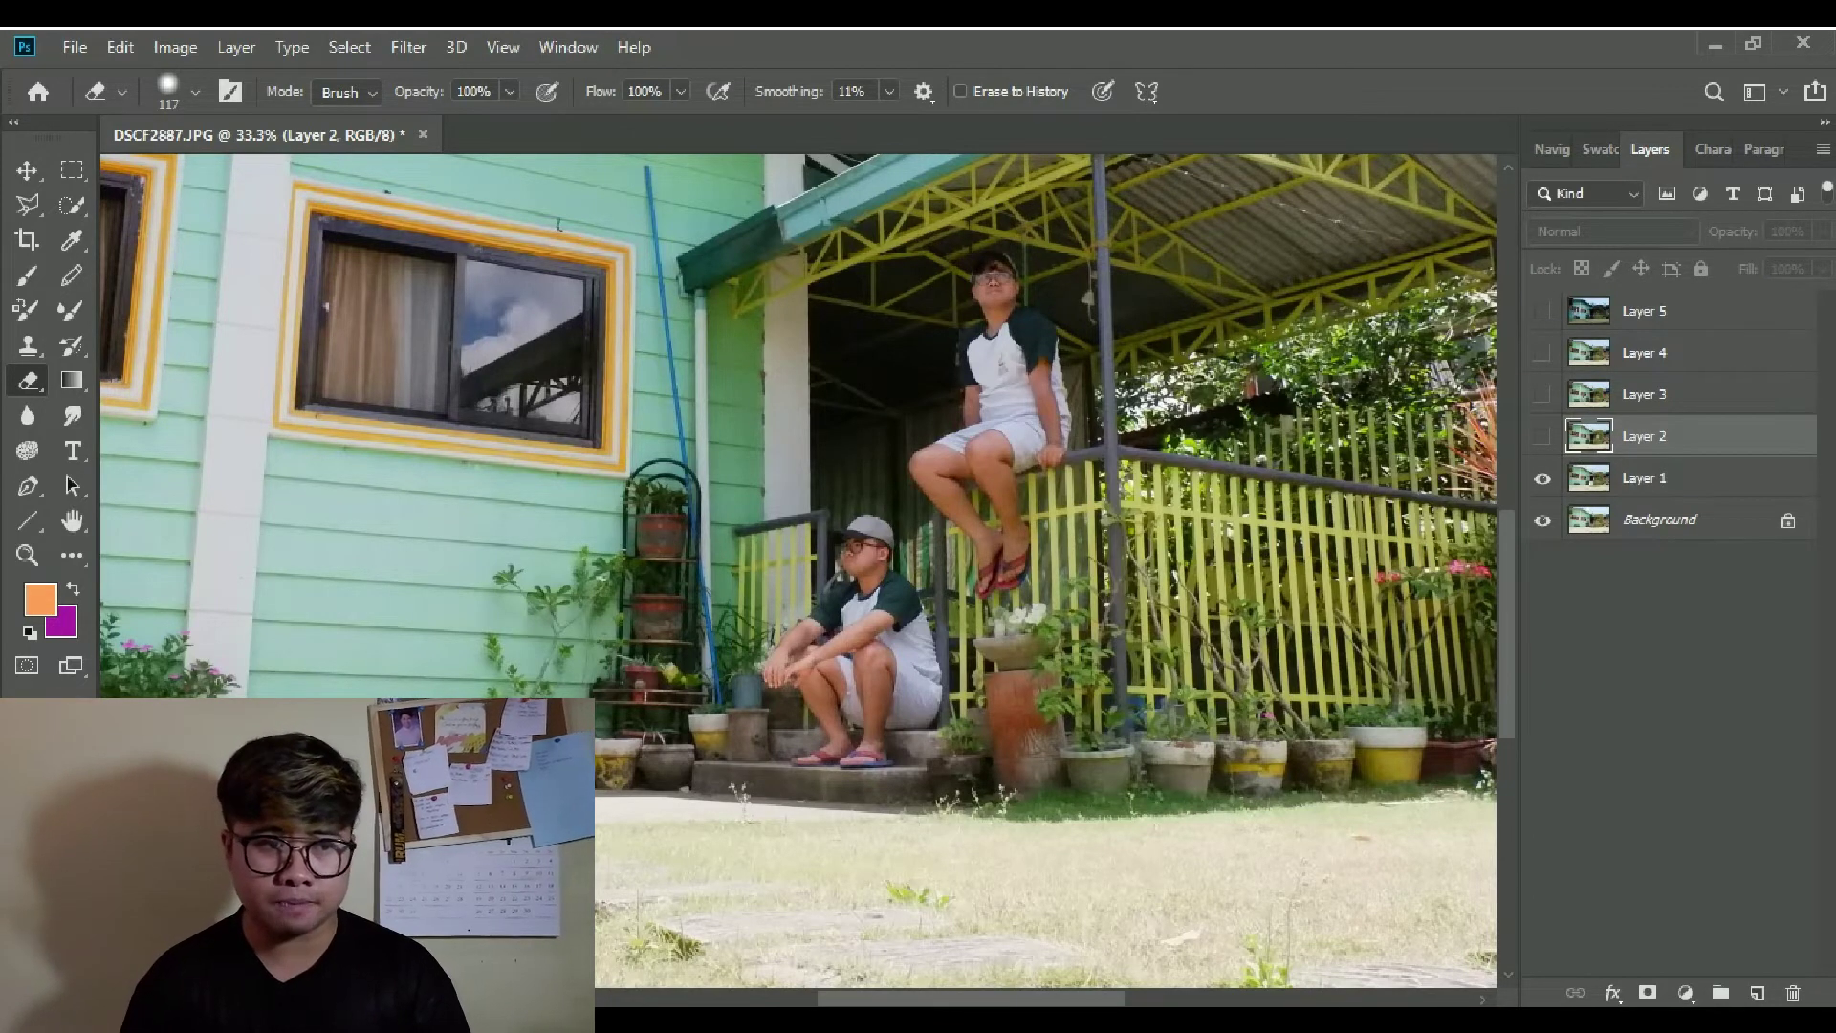
left_click(1542, 436)
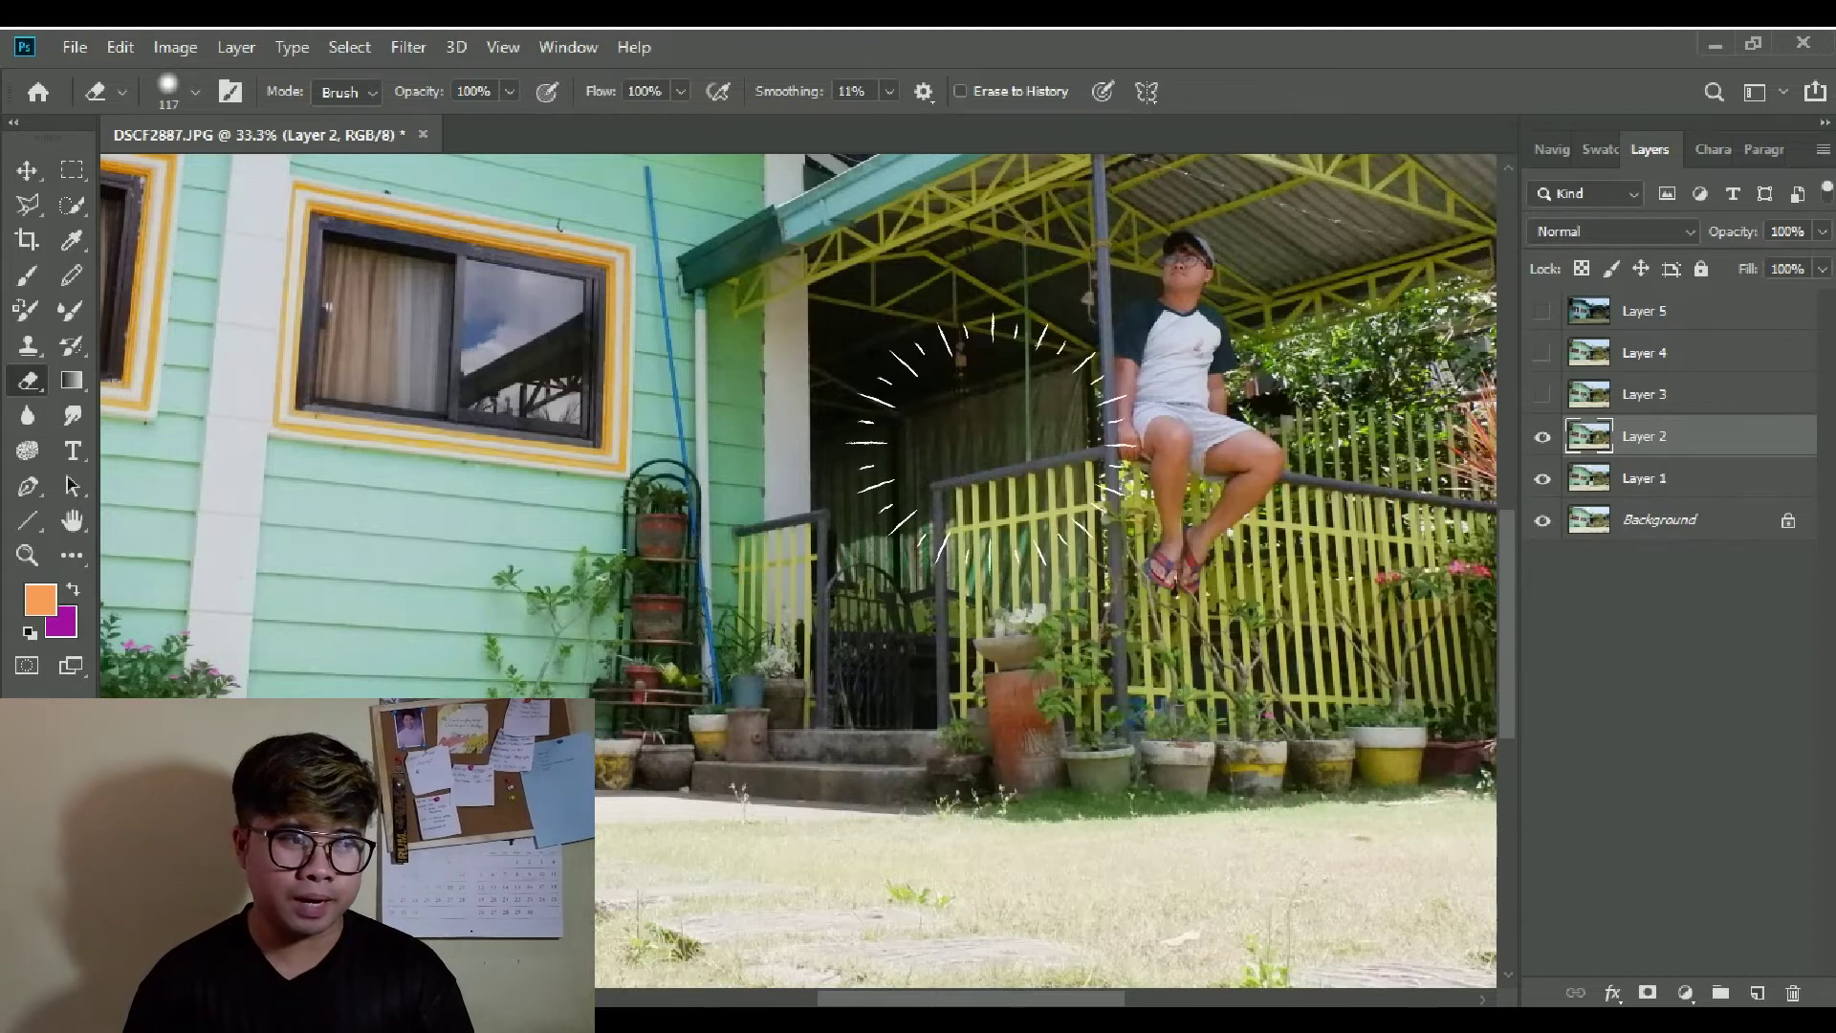
Erase Layer 2 over the railing man left of the post and the man on the steps so both show through.
key("ctrl+plus")
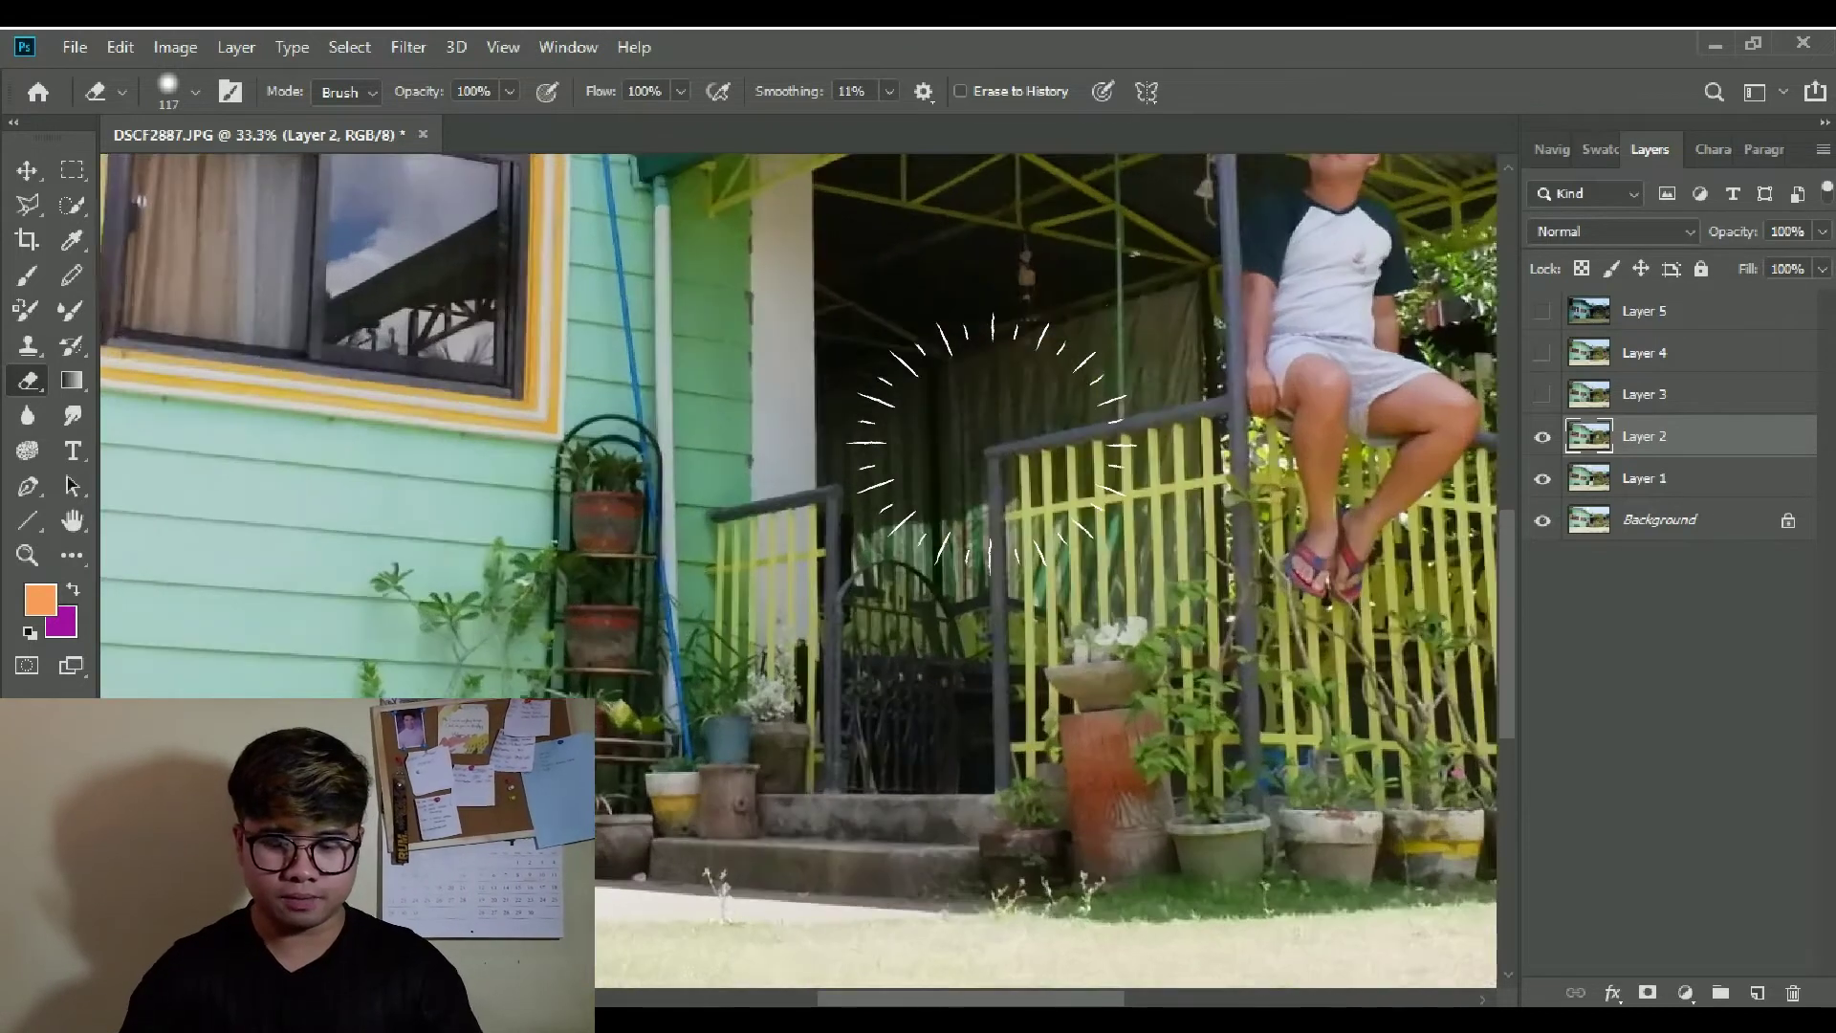
key("space")
mouse_move(992, 442)
left_mouse_down()
mouse_move(841, 669)
mouse_move(792, 637)
left_mouse_up()
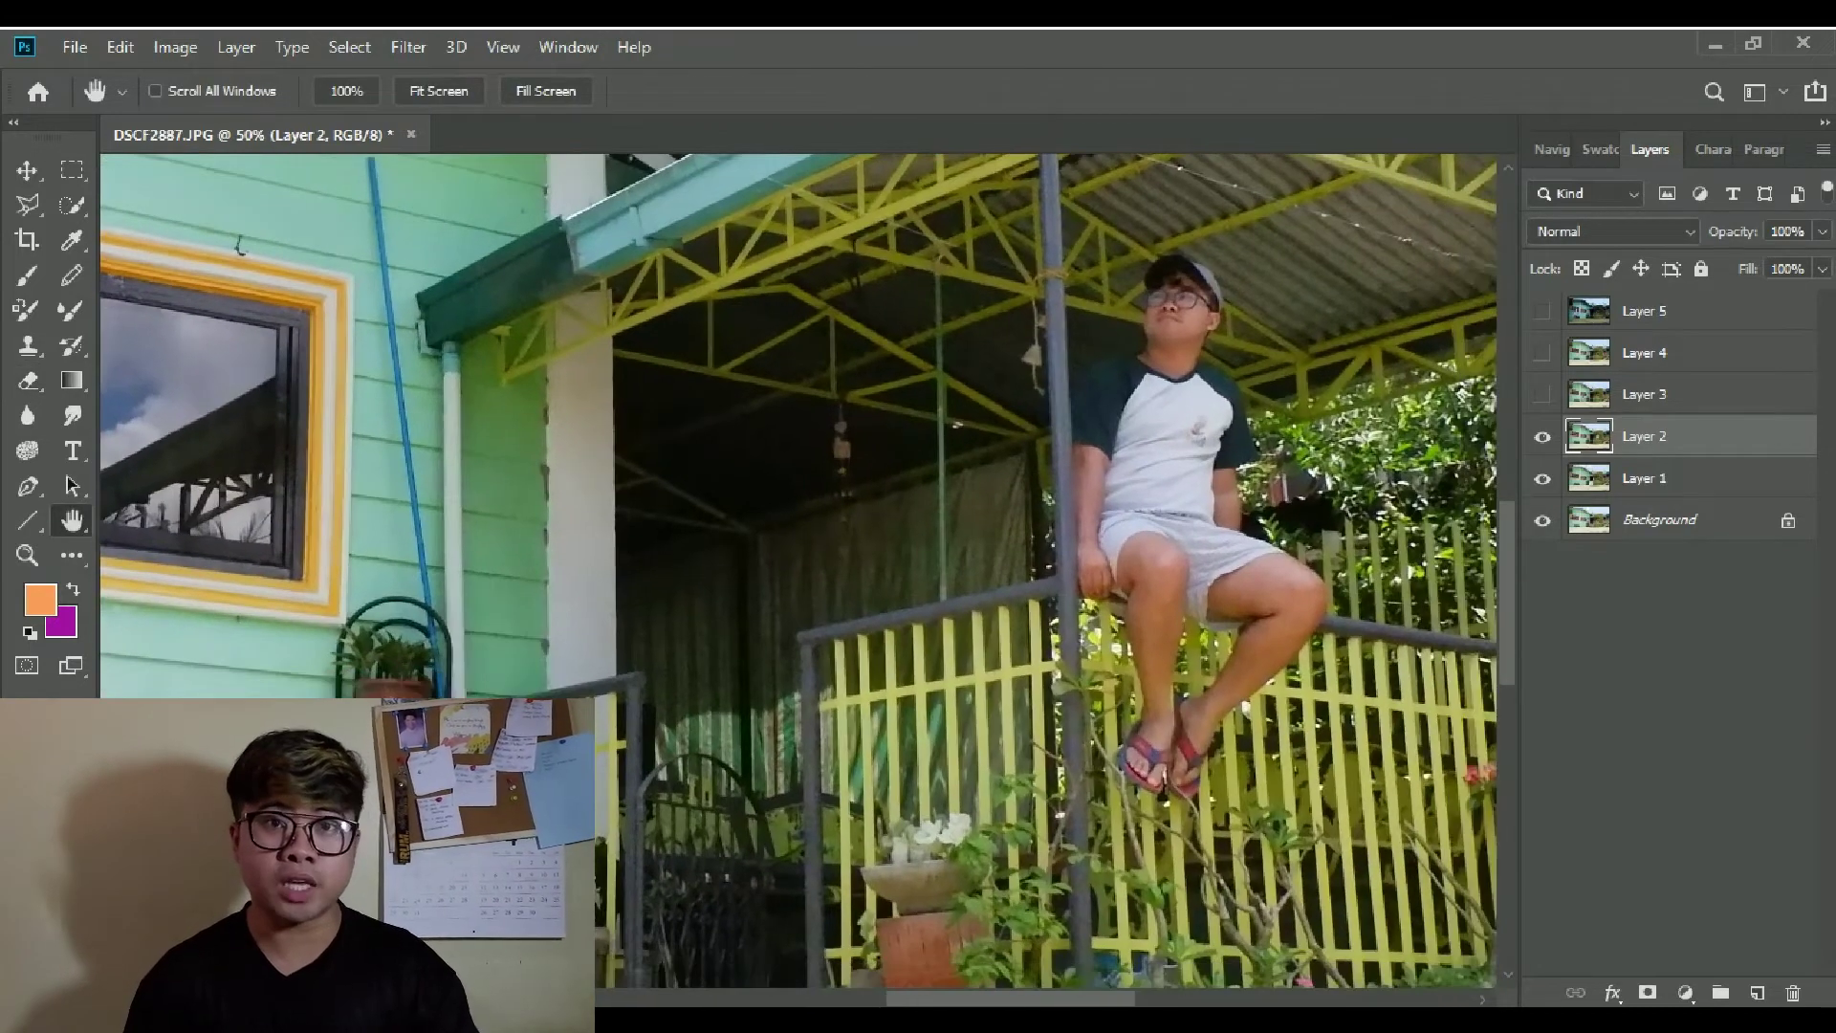
key("e")
mouse_move(985, 507)
left_mouse_down()
mouse_move(880, 316)
mouse_move(875, 449)
mouse_move(909, 526)
mouse_move(985, 564)
mouse_move(794, 636)
mouse_move(909, 727)
mouse_move(875, 803)
mouse_move(956, 679)
left_mouse_up()
scroll(798, 570, "down", 3)
mouse_move(746, 569)
left_mouse_down()
mouse_move(694, 597)
mouse_move(703, 431)
mouse_move(779, 655)
mouse_move(679, 755)
mouse_move(660, 612)
mouse_move(593, 497)
mouse_move(550, 612)
left_mouse_up()
scroll(808, 571, "up", 2)
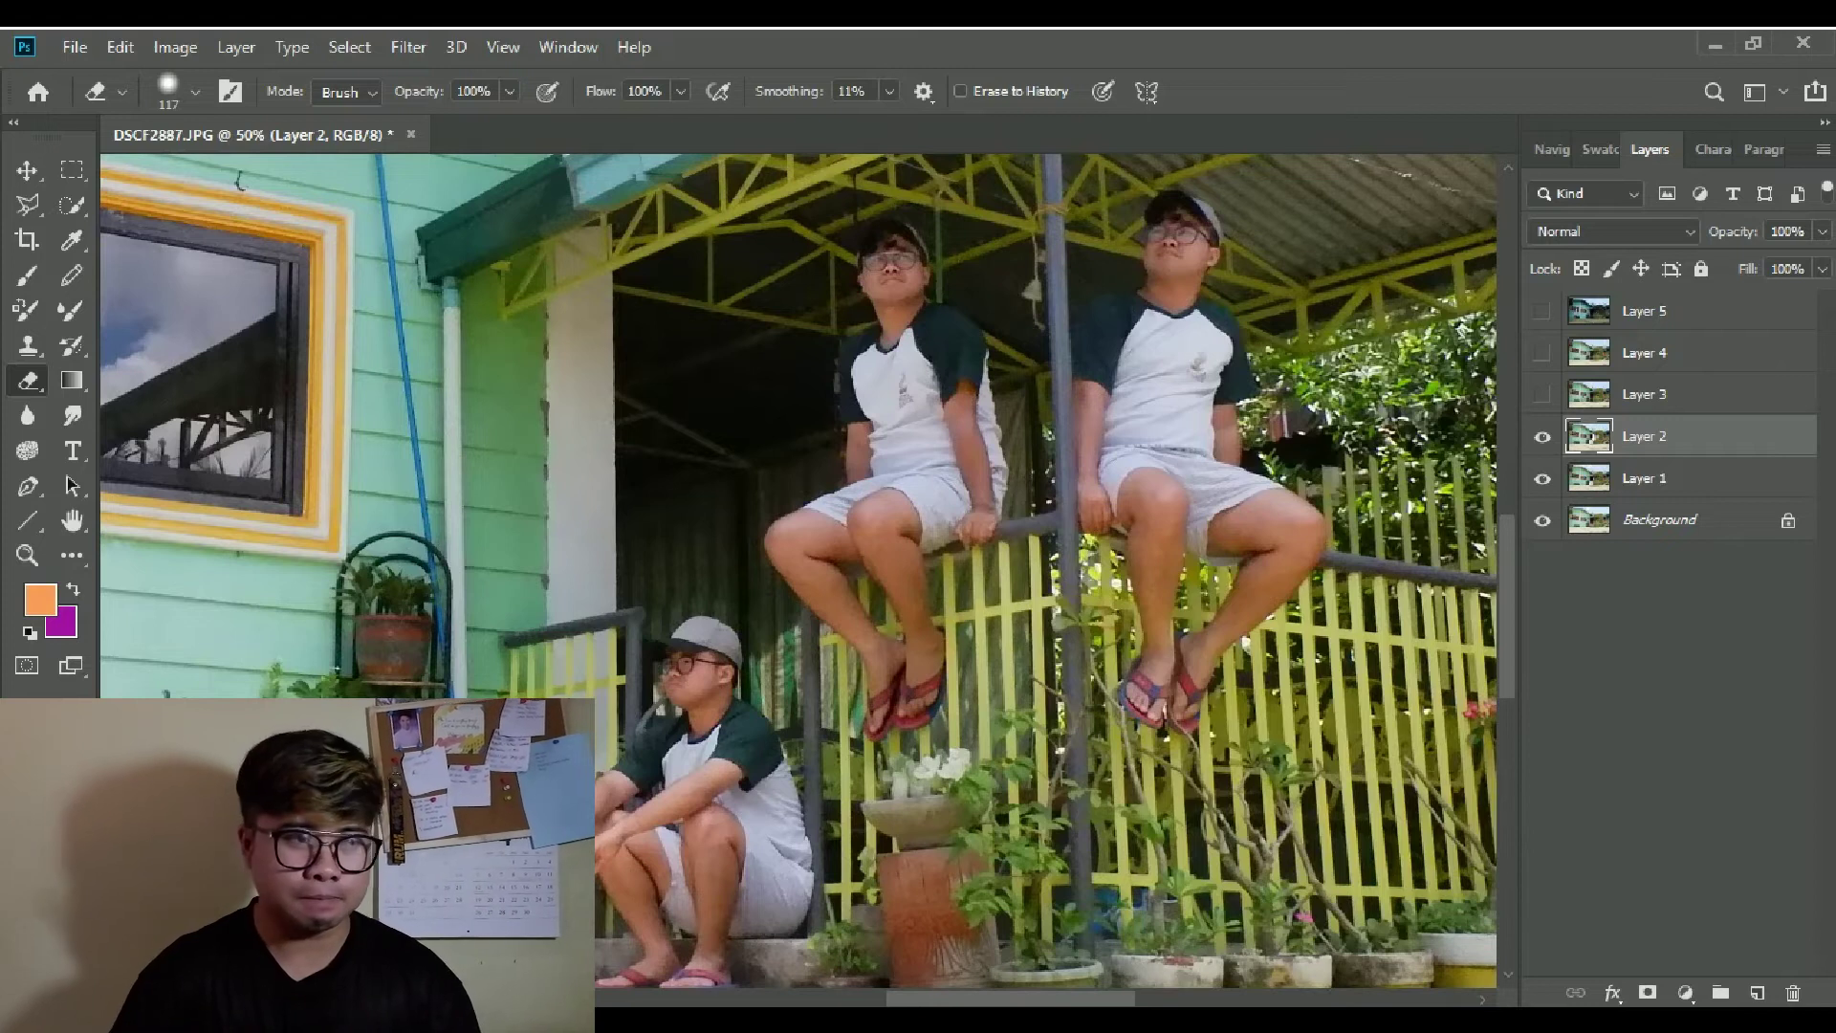
Examine the erased area of Layer 2 up close around the fence, the post and the railing men's feet.
key("ctrl+plus")
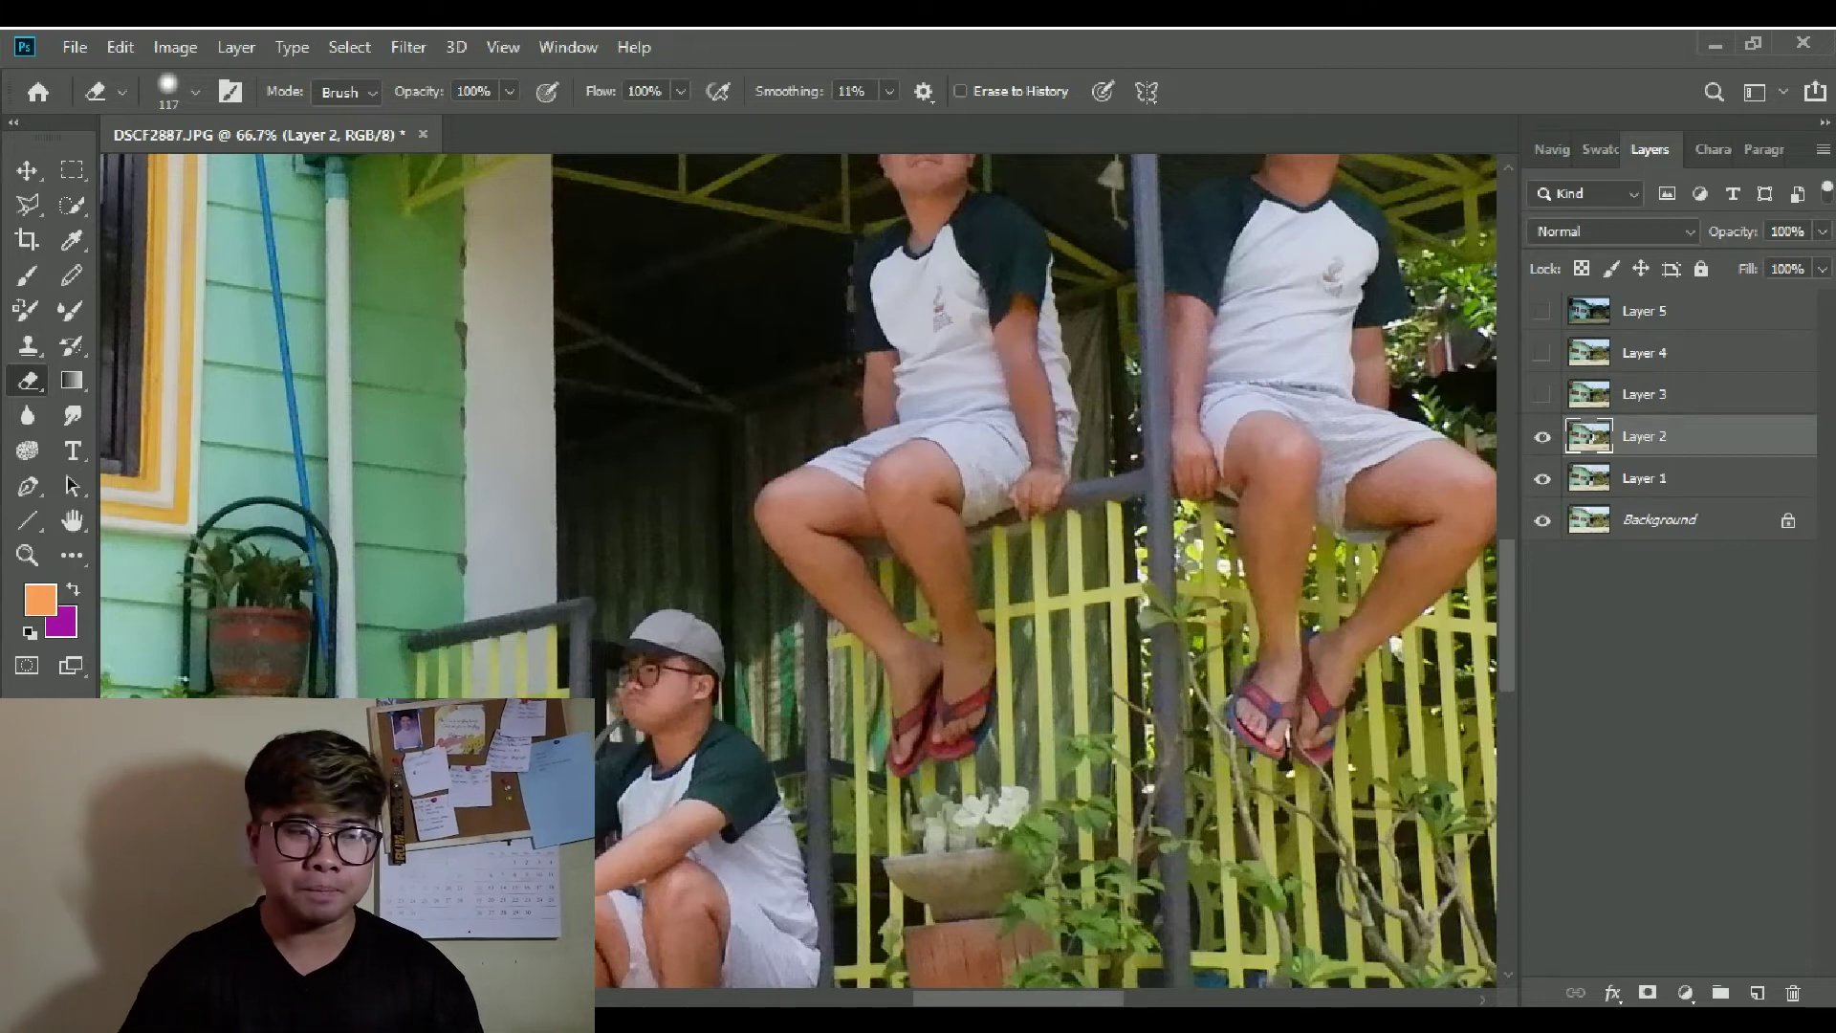
key("ctrl+plus")
key("space")
left_click_drag(1195, 670, 421, 370)
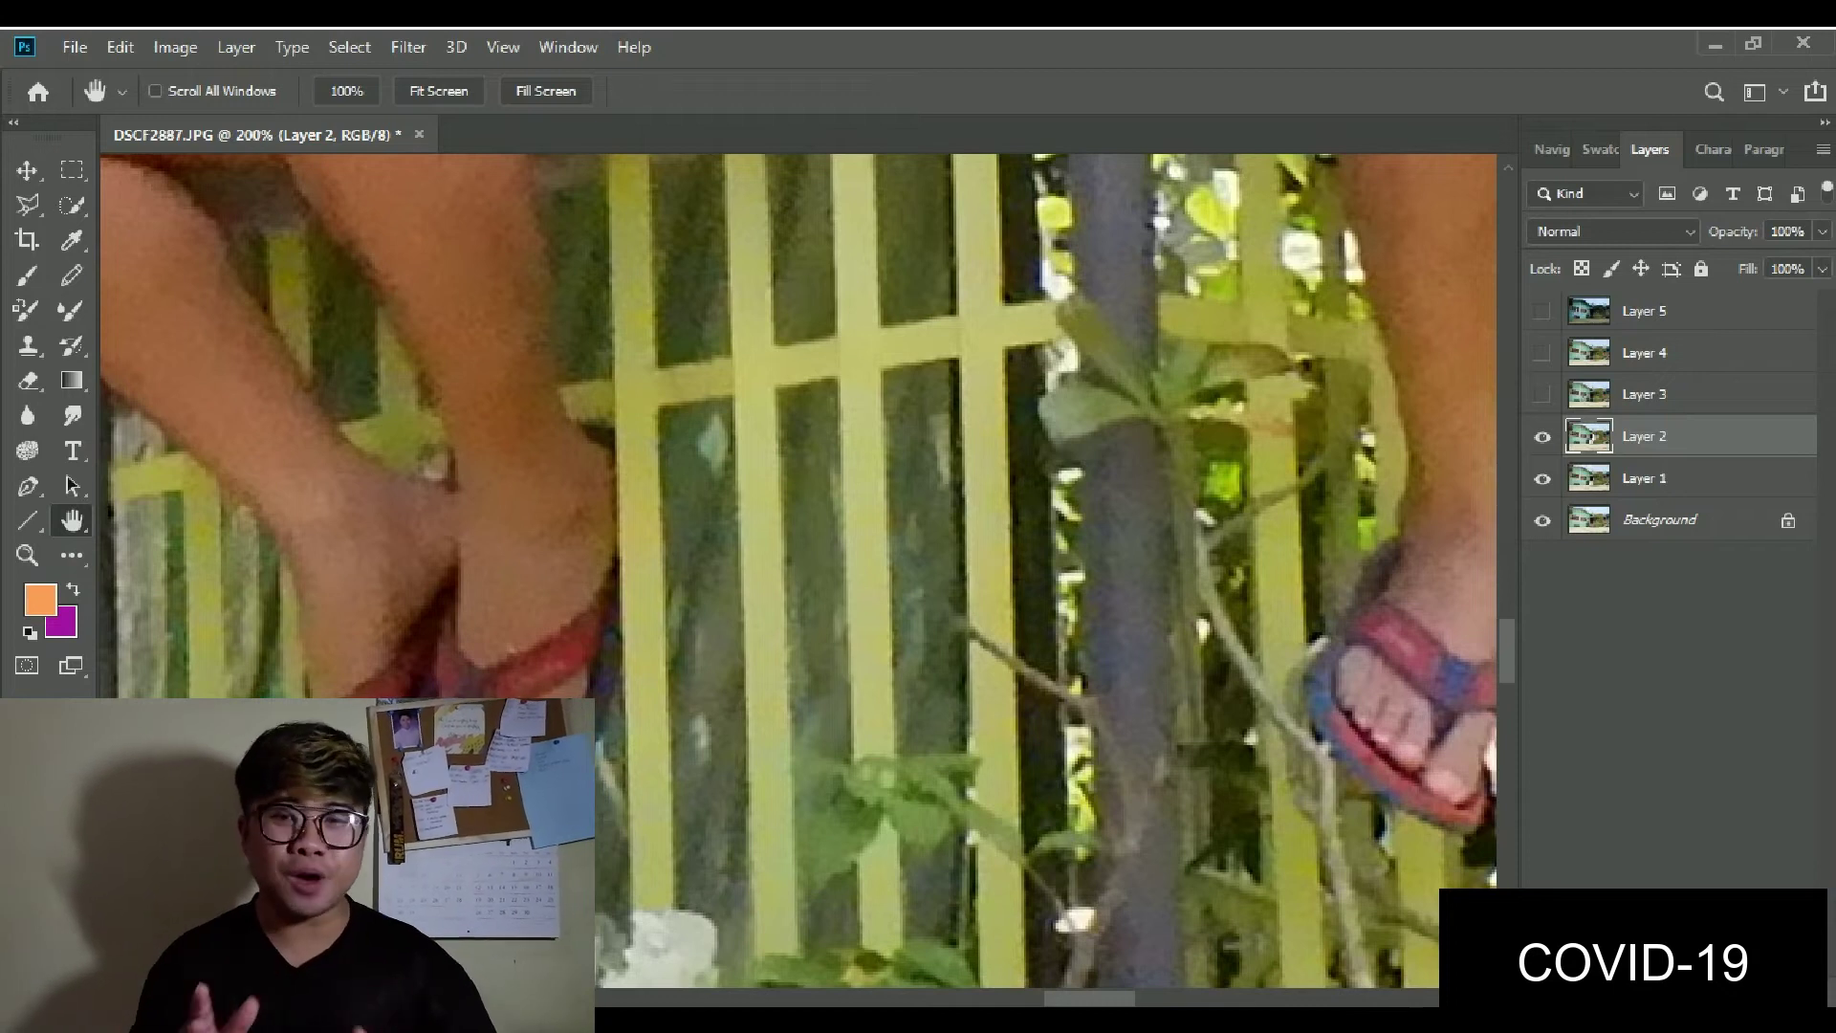
key("ctrl+minus")
key("ctrl+minus")
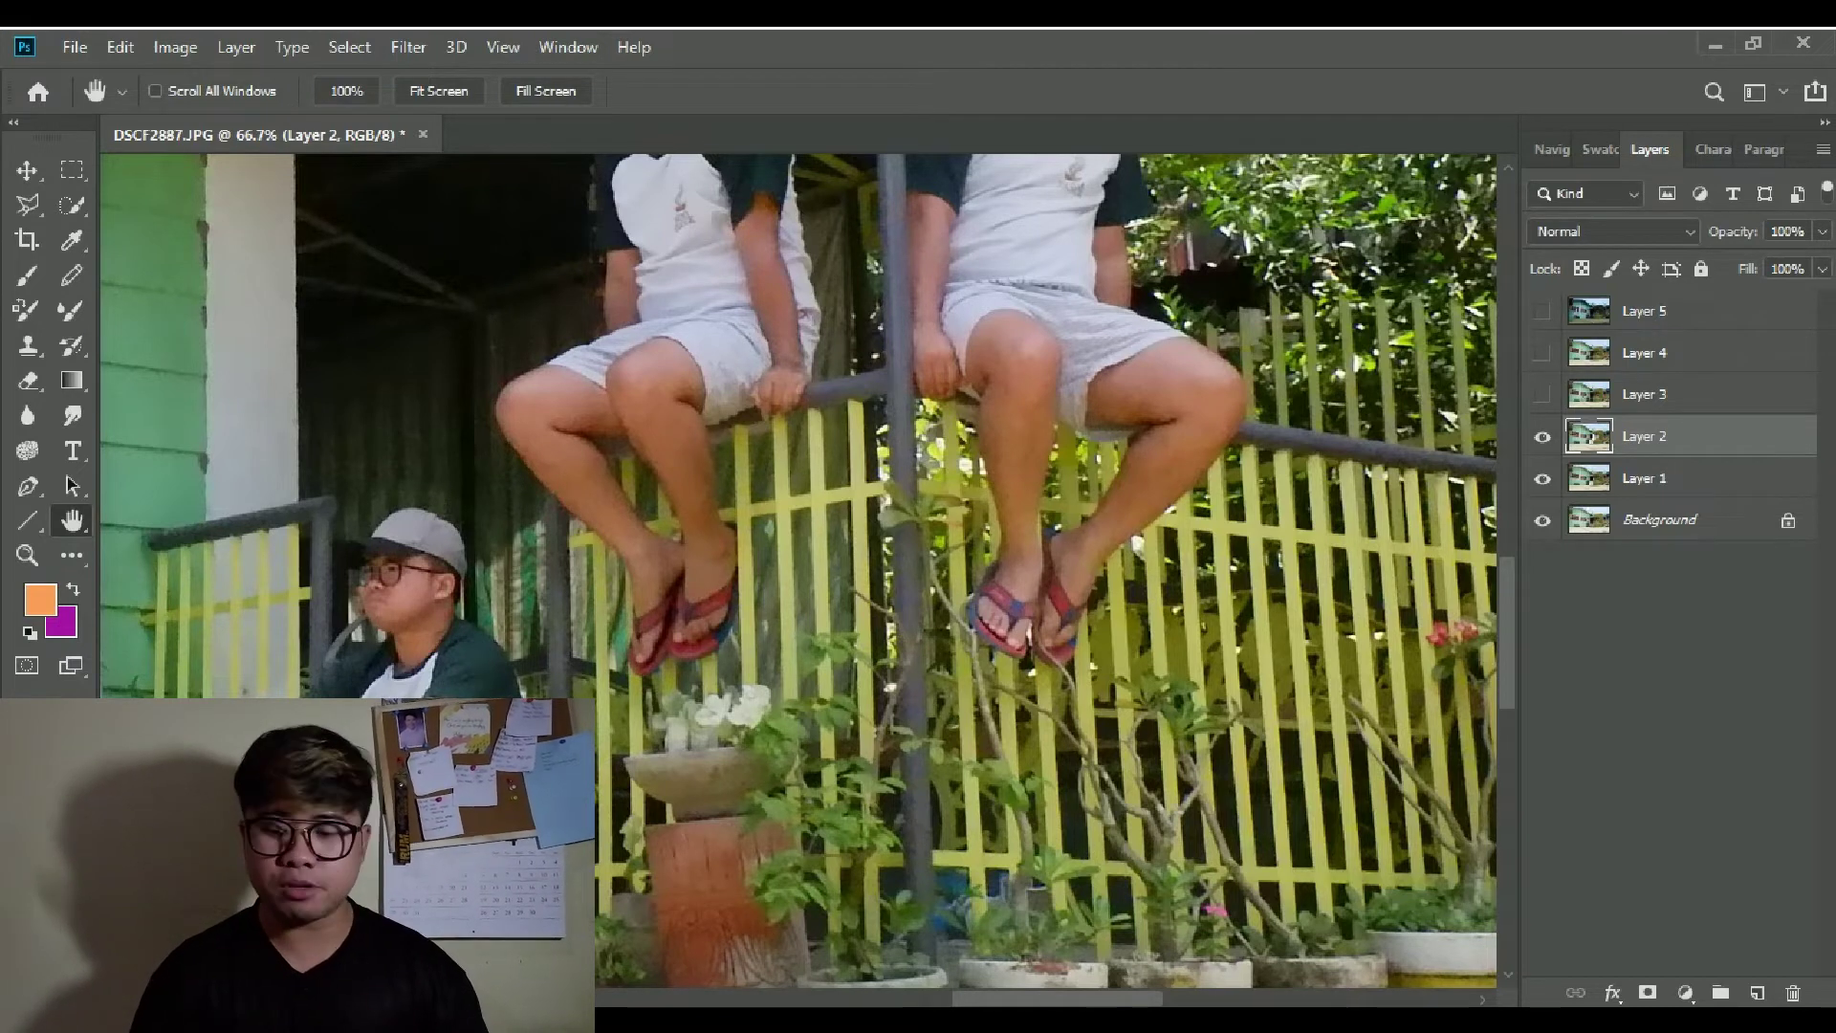
key("ctrl+minus")
key("ctrl+minus")
key("ctrl+minus")
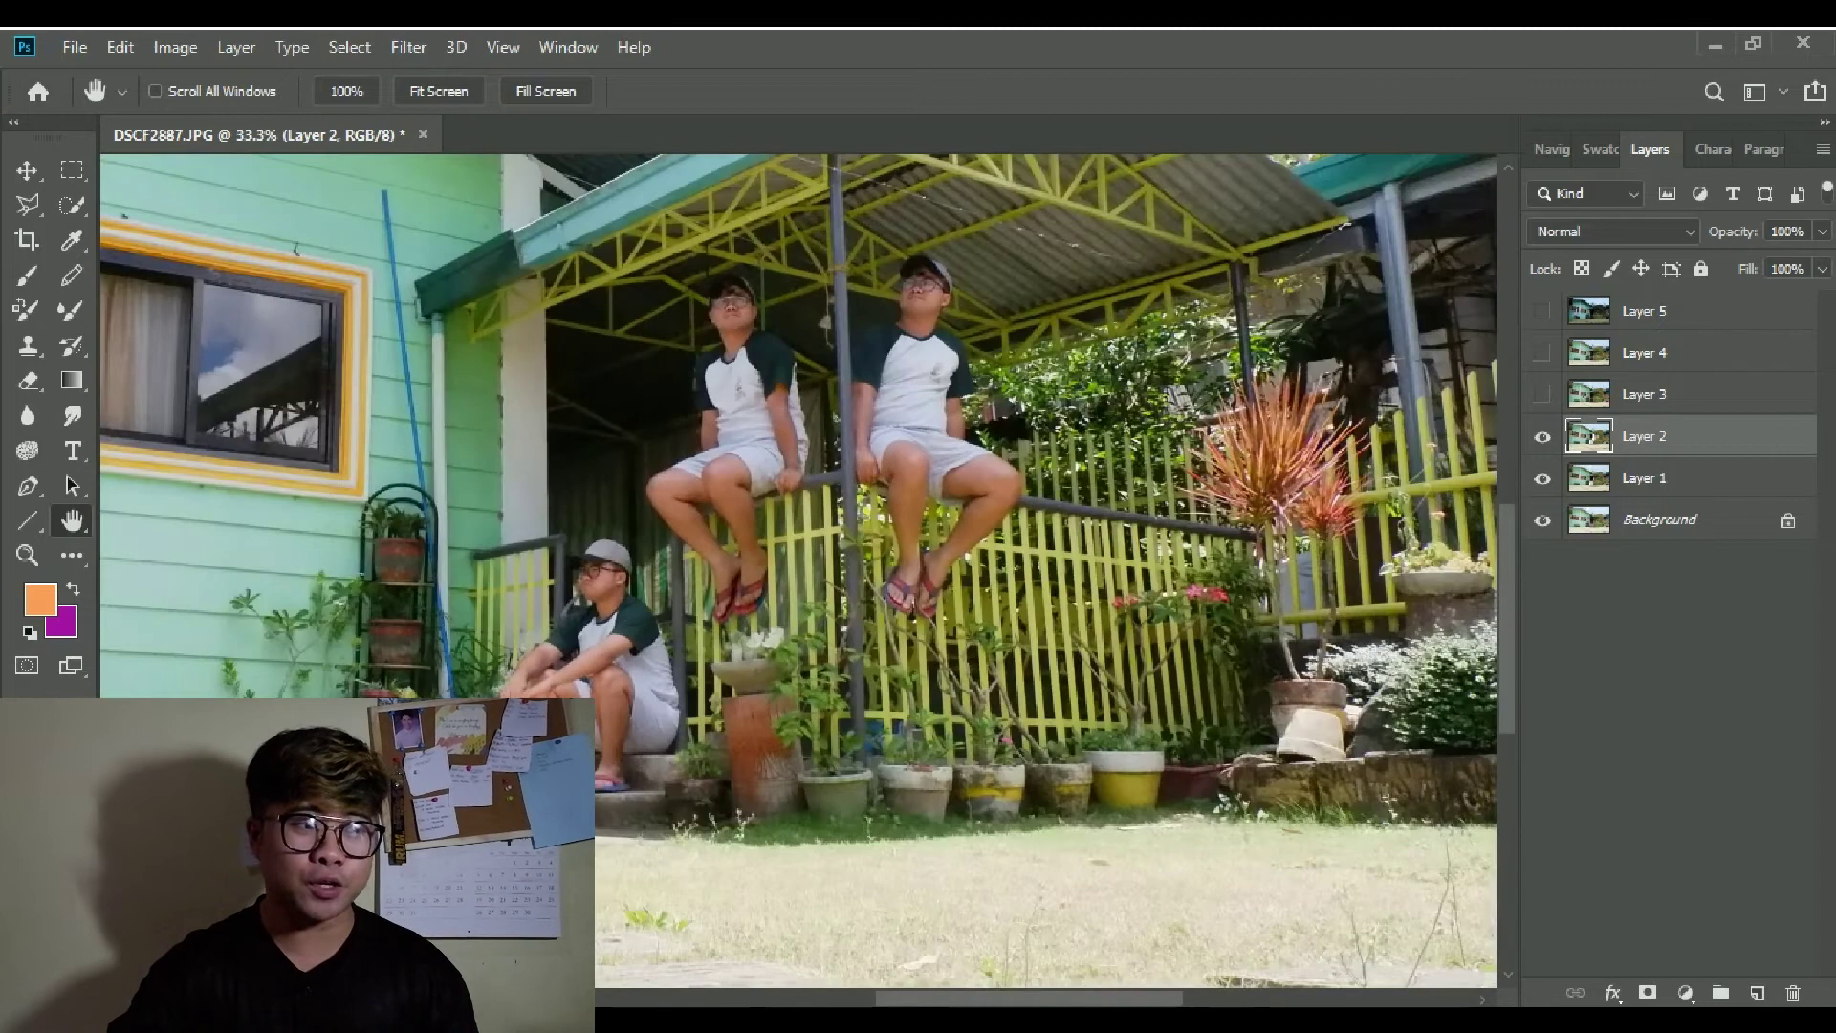
key("ctrl+plus")
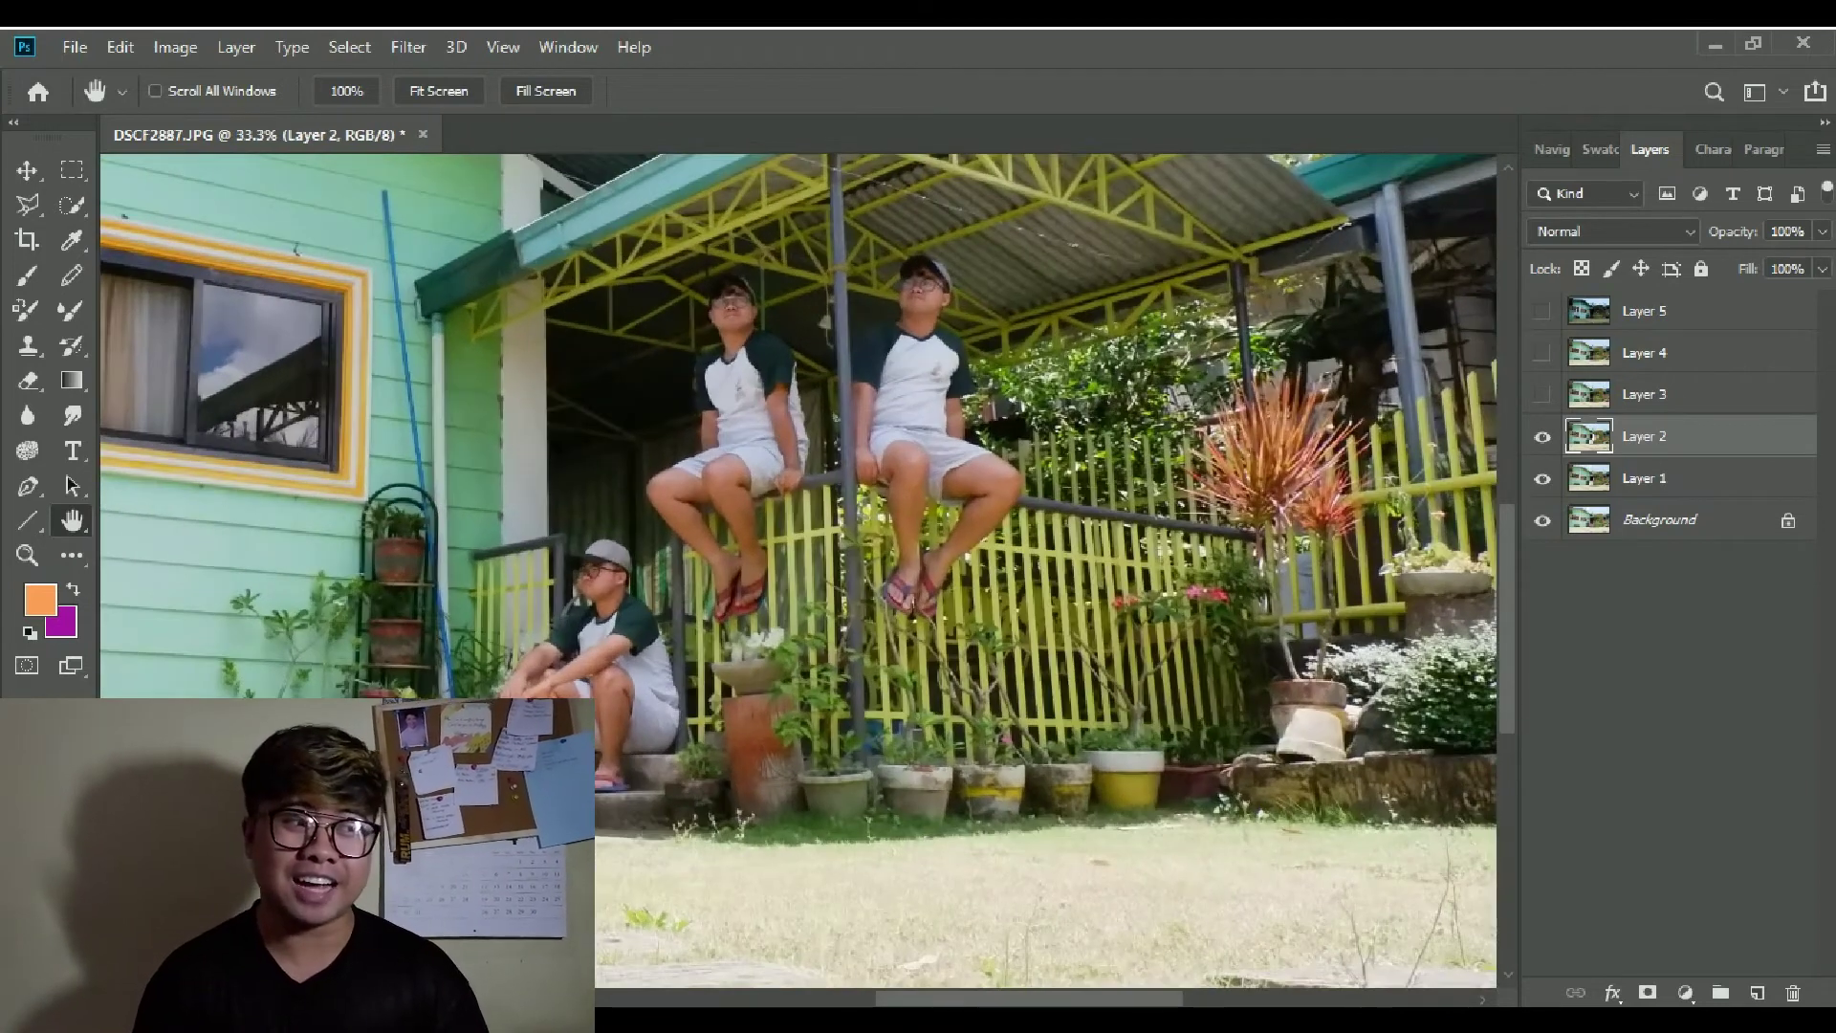
Make Layer 3 visible and select it for editing.
scroll(799, 570, "up", 2)
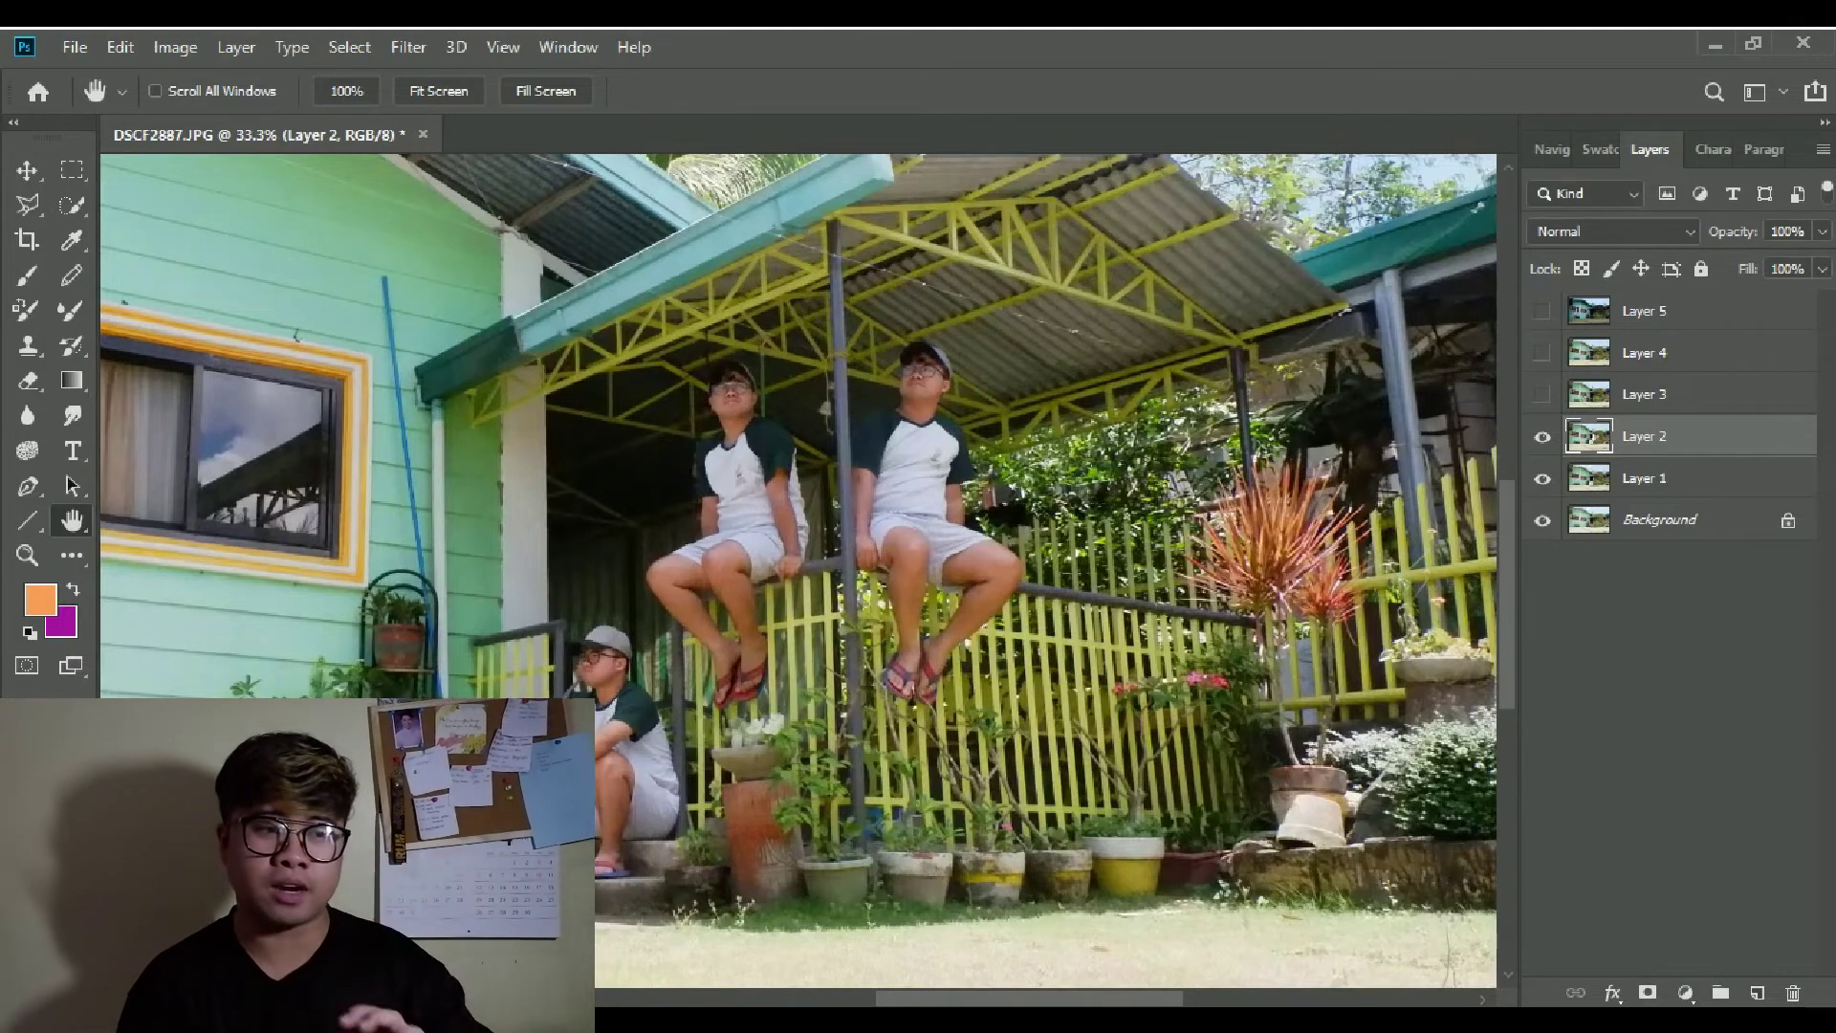
left_click(1542, 394)
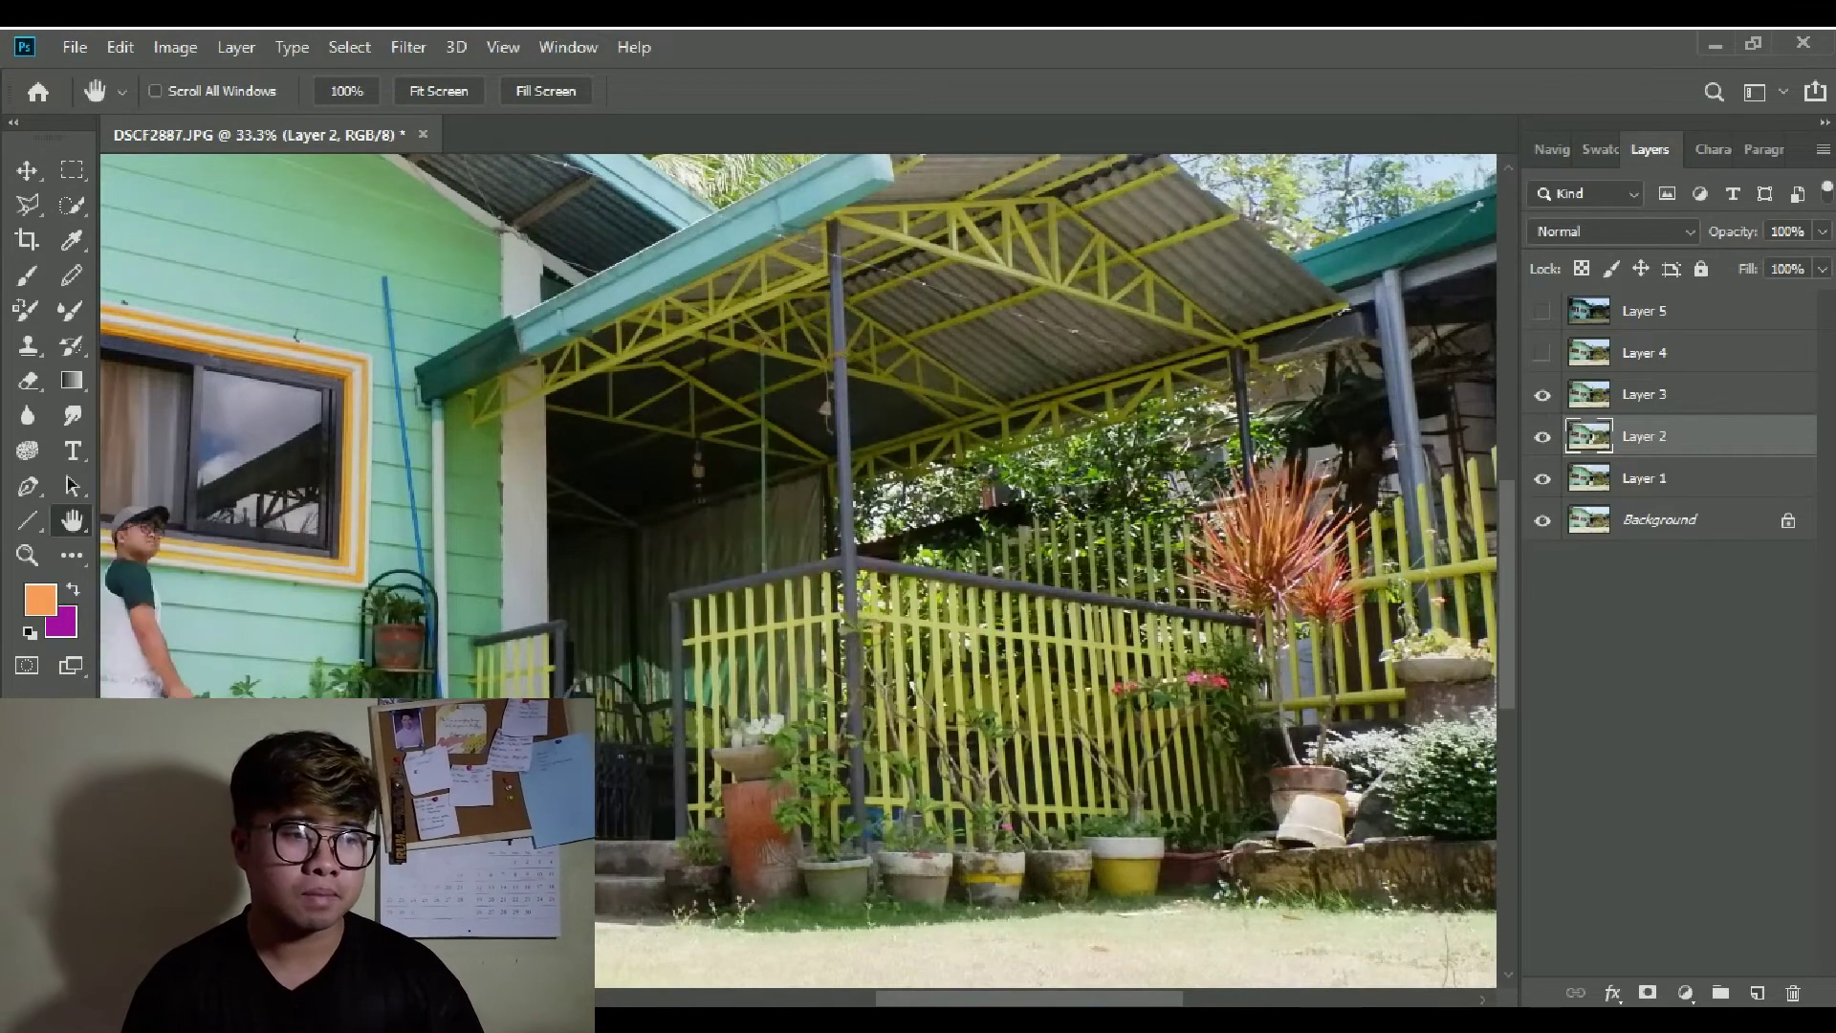
left_click_drag(765, 574, 1113, 516)
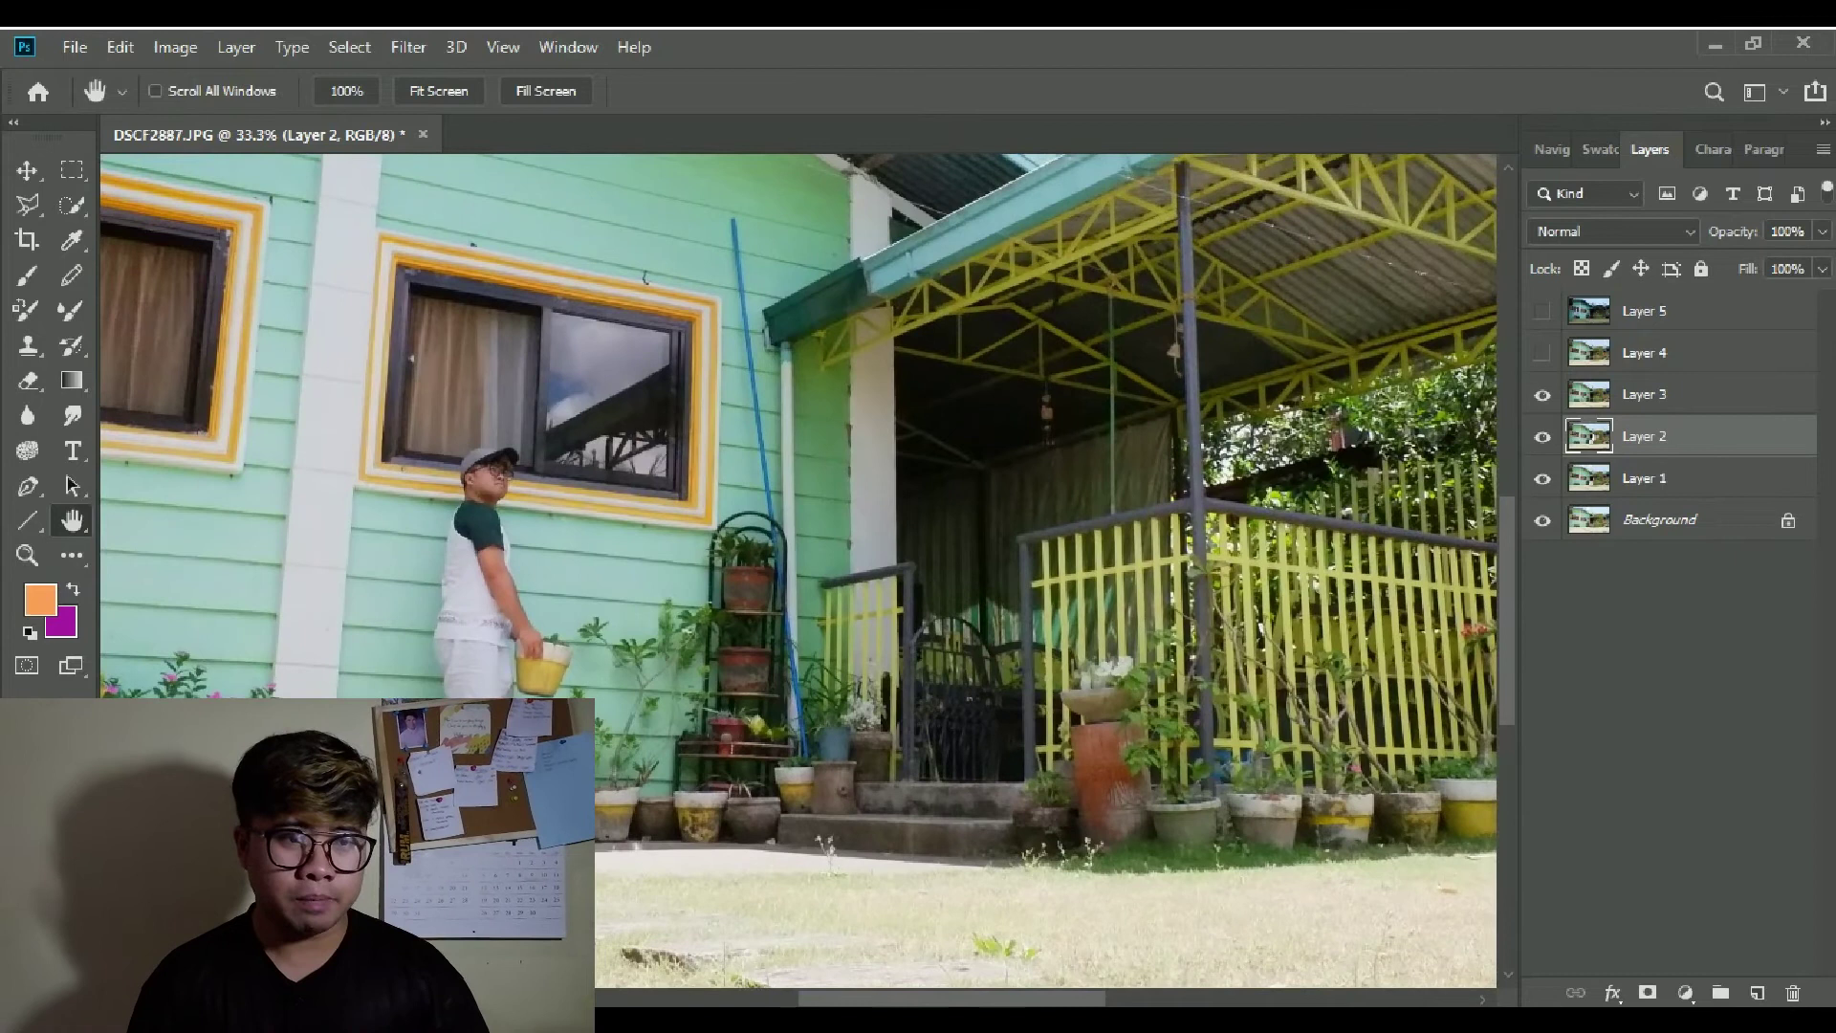
left_click(1645, 394)
Erase Layer 3 over the railing man left of the post and the man on the steps to reveal them.
key("ctrl+plus")
mouse_move(1051, 767)
left_mouse_down()
mouse_move(902, 720)
mouse_move(868, 578)
mouse_move(916, 560)
mouse_move(951, 794)
mouse_move(865, 832)
mouse_move(803, 727)
mouse_move(755, 712)
mouse_move(918, 750)
left_mouse_up()
key("e")
mouse_move(1085, 464)
left_mouse_down()
mouse_move(1142, 425)
mouse_move(1081, 268)
mouse_move(1076, 306)
mouse_move(1071, 283)
left_mouse_up()
scroll(1076, 306, "up", 2)
left_click_drag(1147, 368, 1043, 459)
mouse_move(976, 584)
left_mouse_down()
mouse_move(1086, 727)
mouse_move(1042, 756)
mouse_move(1114, 765)
left_mouse_up()
scroll(809, 571, "up", 2)
Erase Layer 3 over the man sitting on the railing right of the post, from head to feet.
left_click(1283, 437)
left_click(1358, 449)
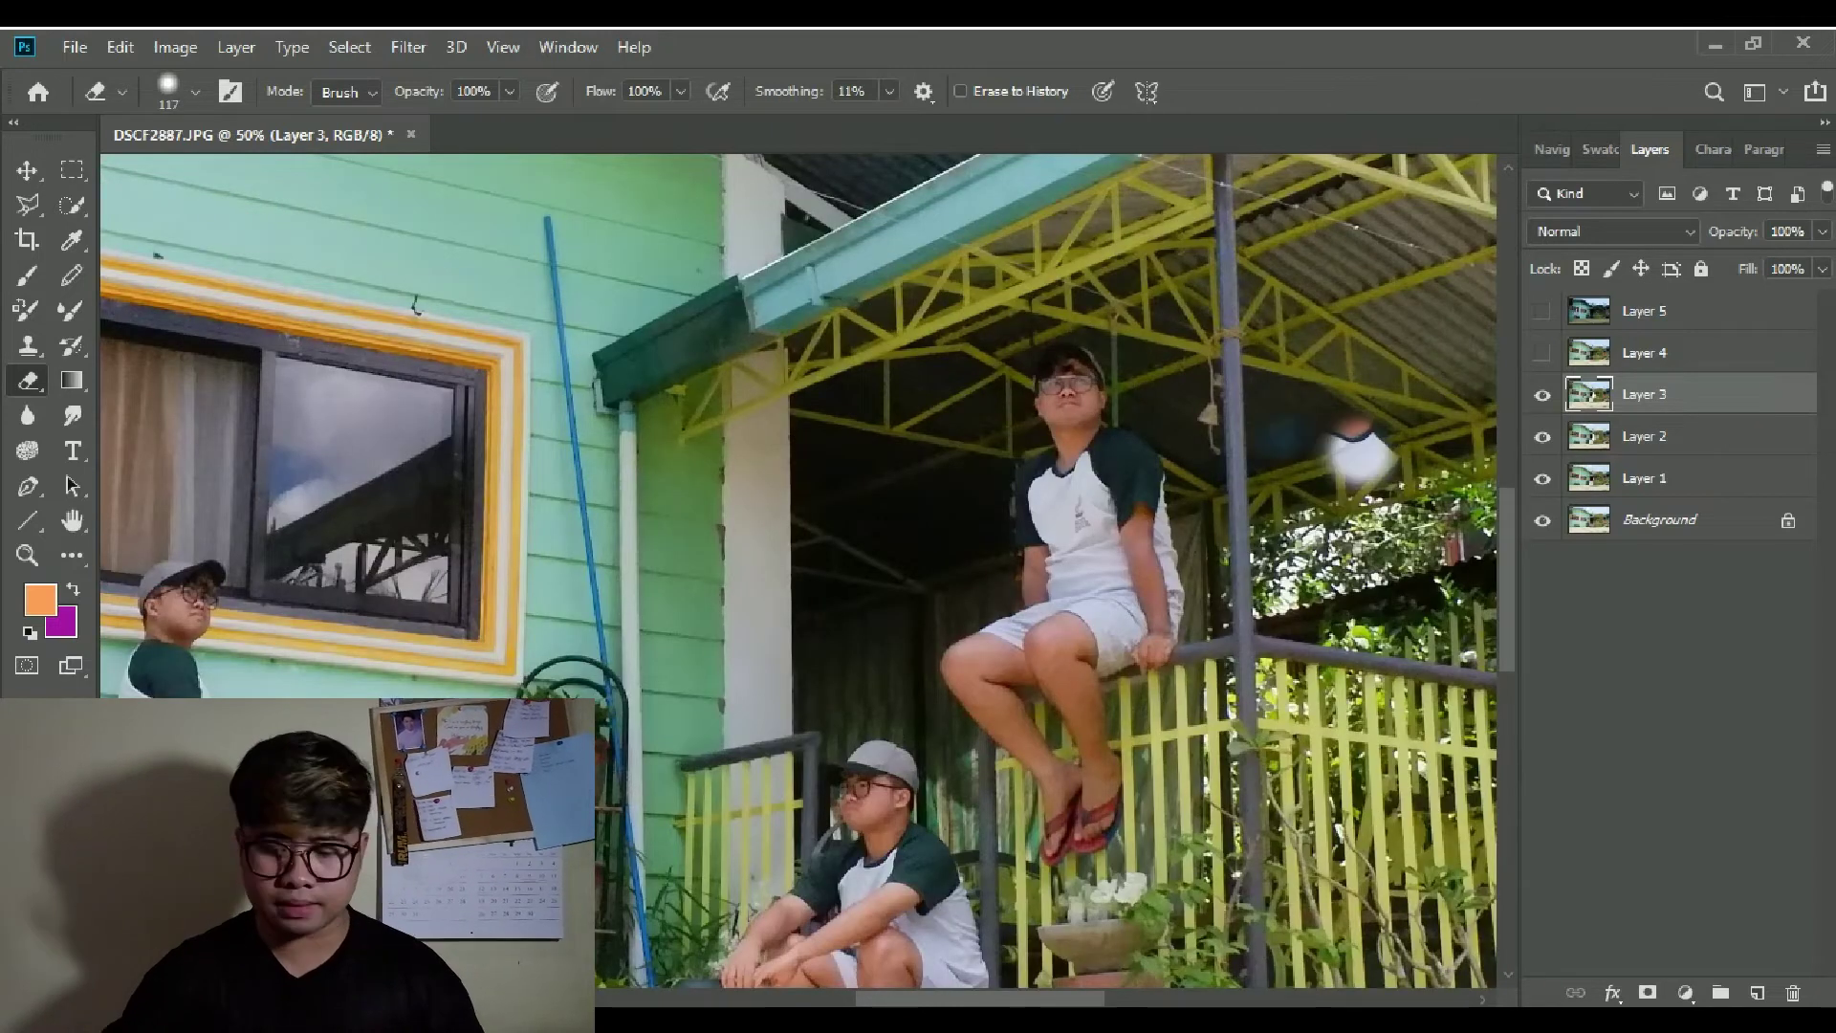
key("ctrl+minus")
key("ctrl+plus")
key("space")
mouse_move(1358, 449)
left_mouse_down()
mouse_move(1196, 480)
mouse_move(1182, 430)
mouse_move(1202, 368)
left_mouse_up()
mouse_move(1239, 483)
left_mouse_down()
mouse_move(1300, 536)
mouse_move(1128, 574)
mouse_move(1147, 641)
mouse_move(1243, 679)
mouse_move(1281, 651)
mouse_move(1310, 703)
mouse_move(1129, 746)
mouse_move(1167, 793)
mouse_move(1186, 889)
mouse_move(1241, 804)
left_mouse_up()
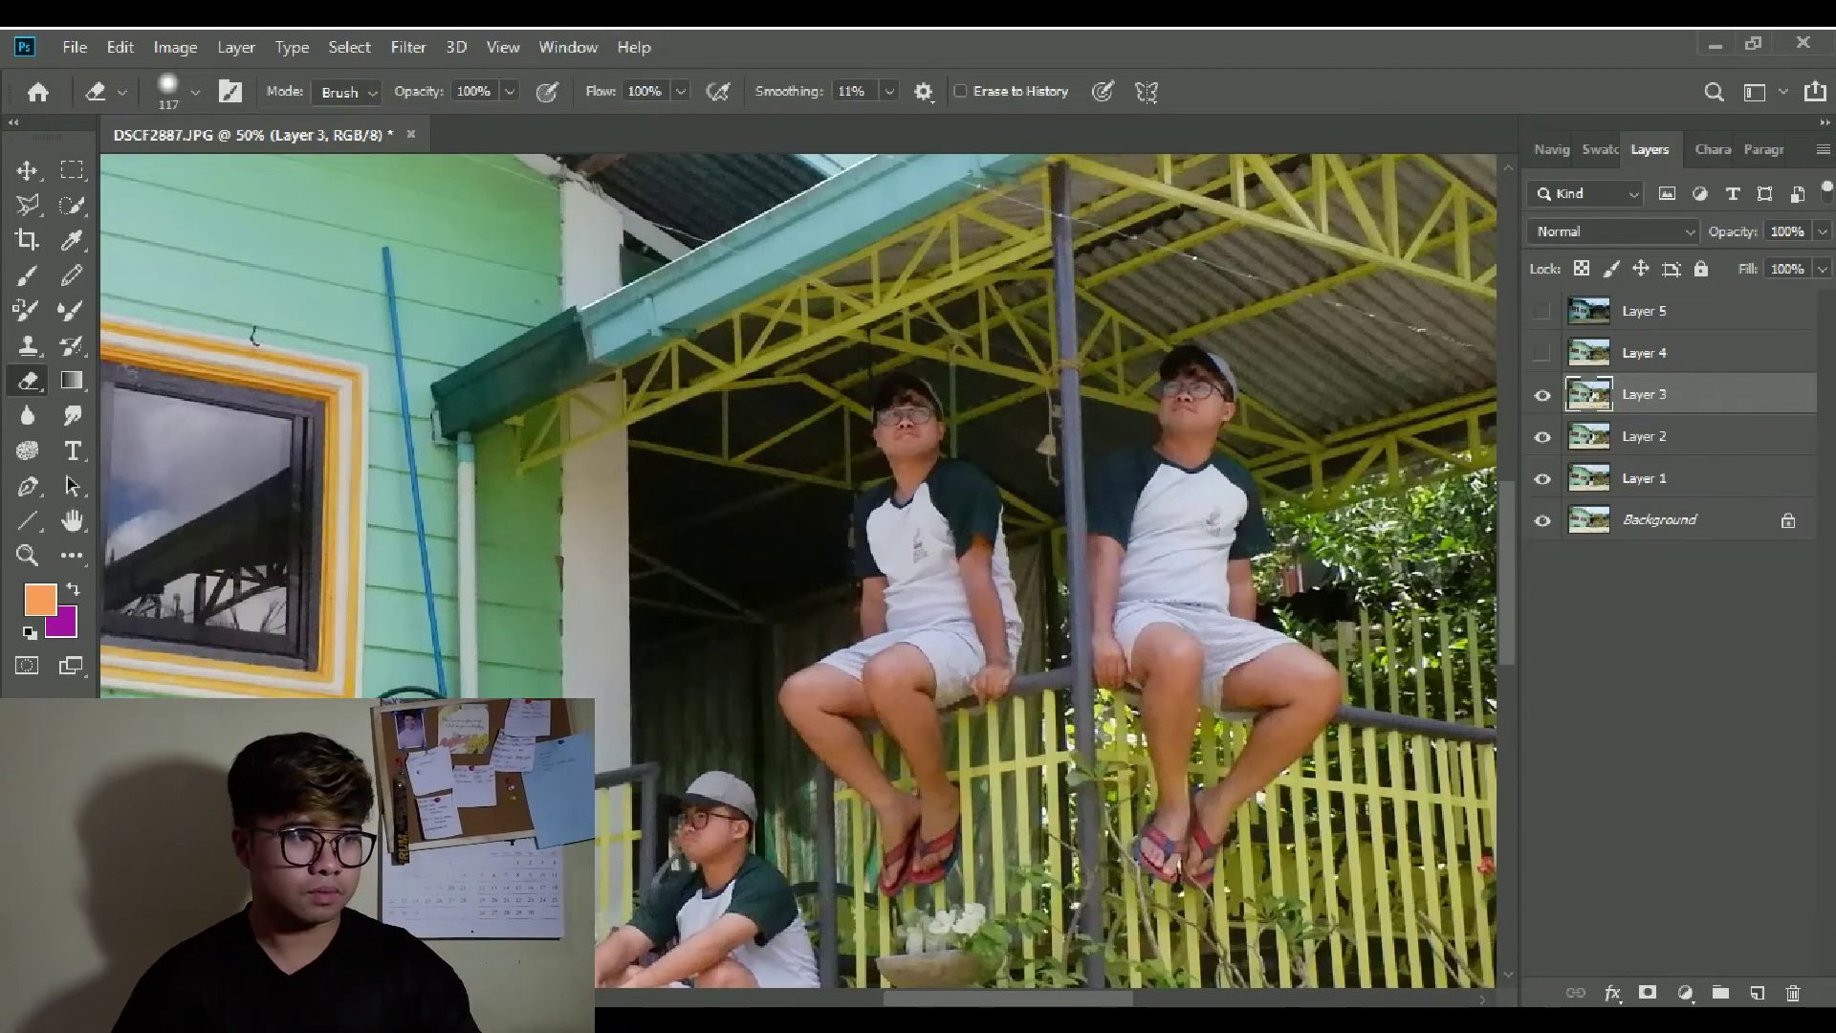
Make Layer 4 visible above Layer 3.
key("h")
left_click_drag(798, 574, 1172, 445)
key("ctrl+minus")
key("ctrl+minus")
key("ctrl+plus")
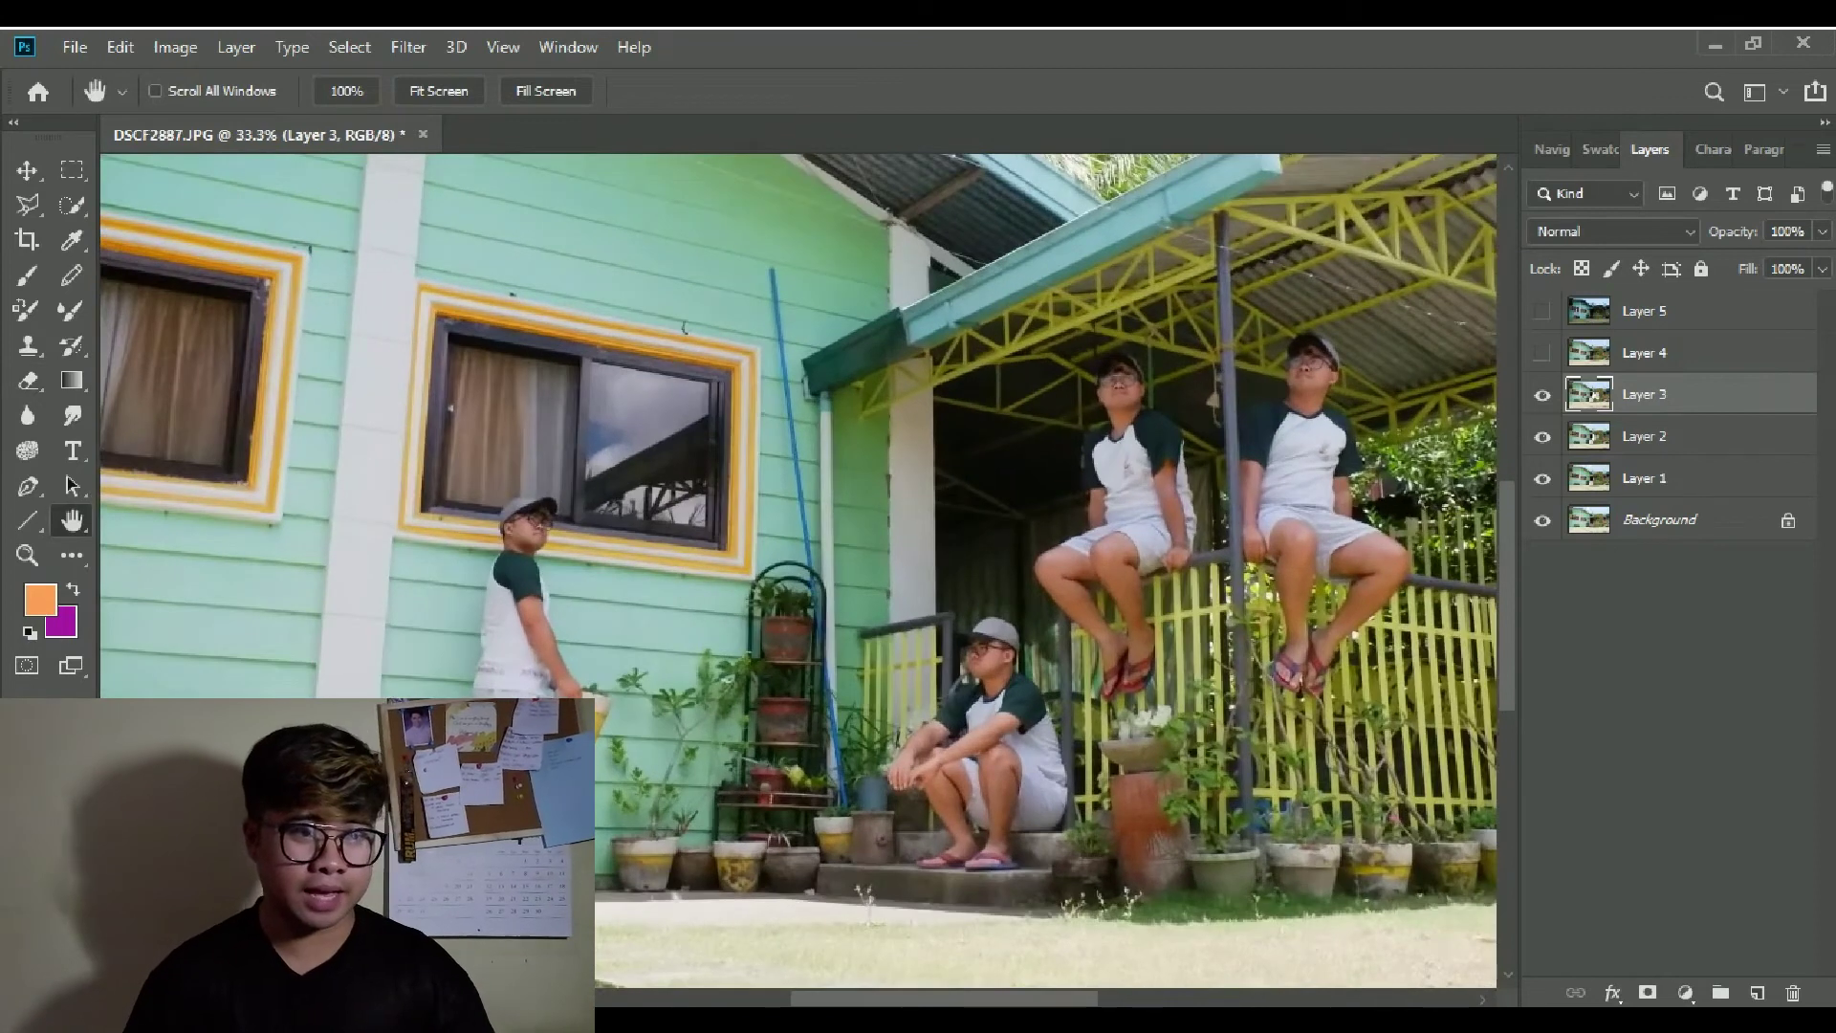
left_click(1541, 353)
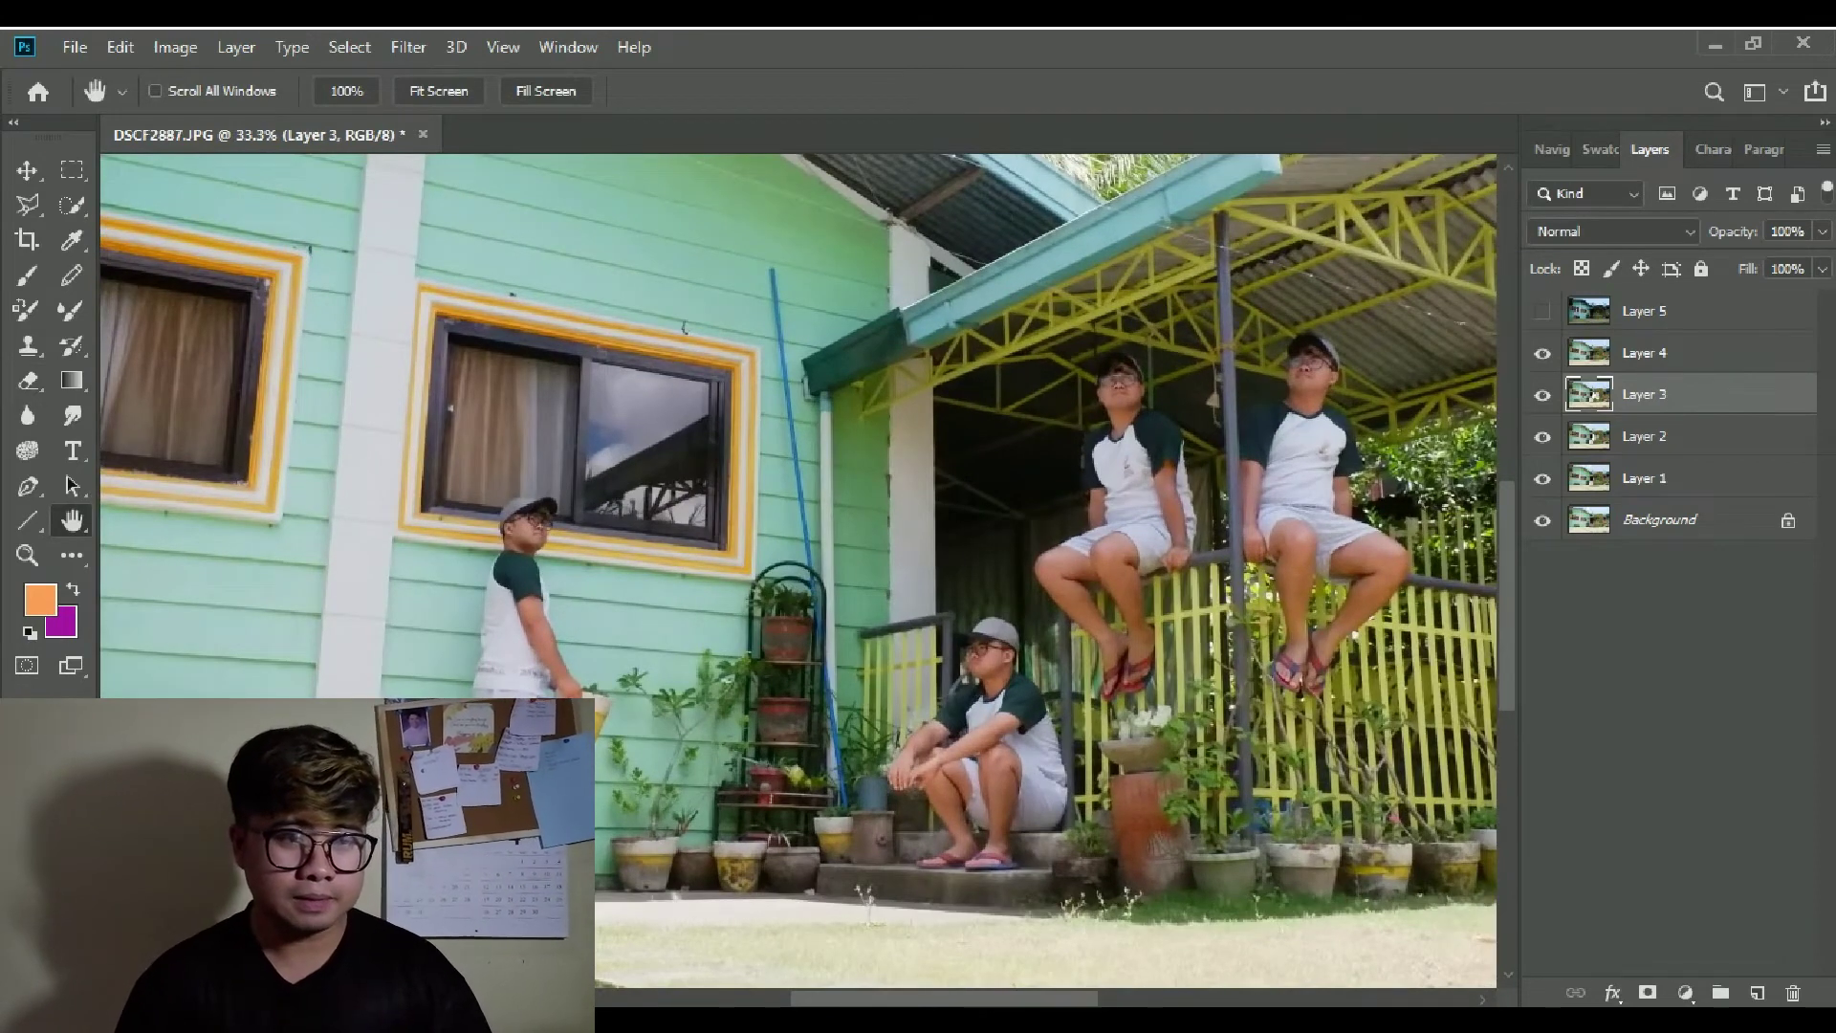
Select Layer 4 and erase it over the man standing by the window and the man sitting on the steps.
left_click(1645, 353)
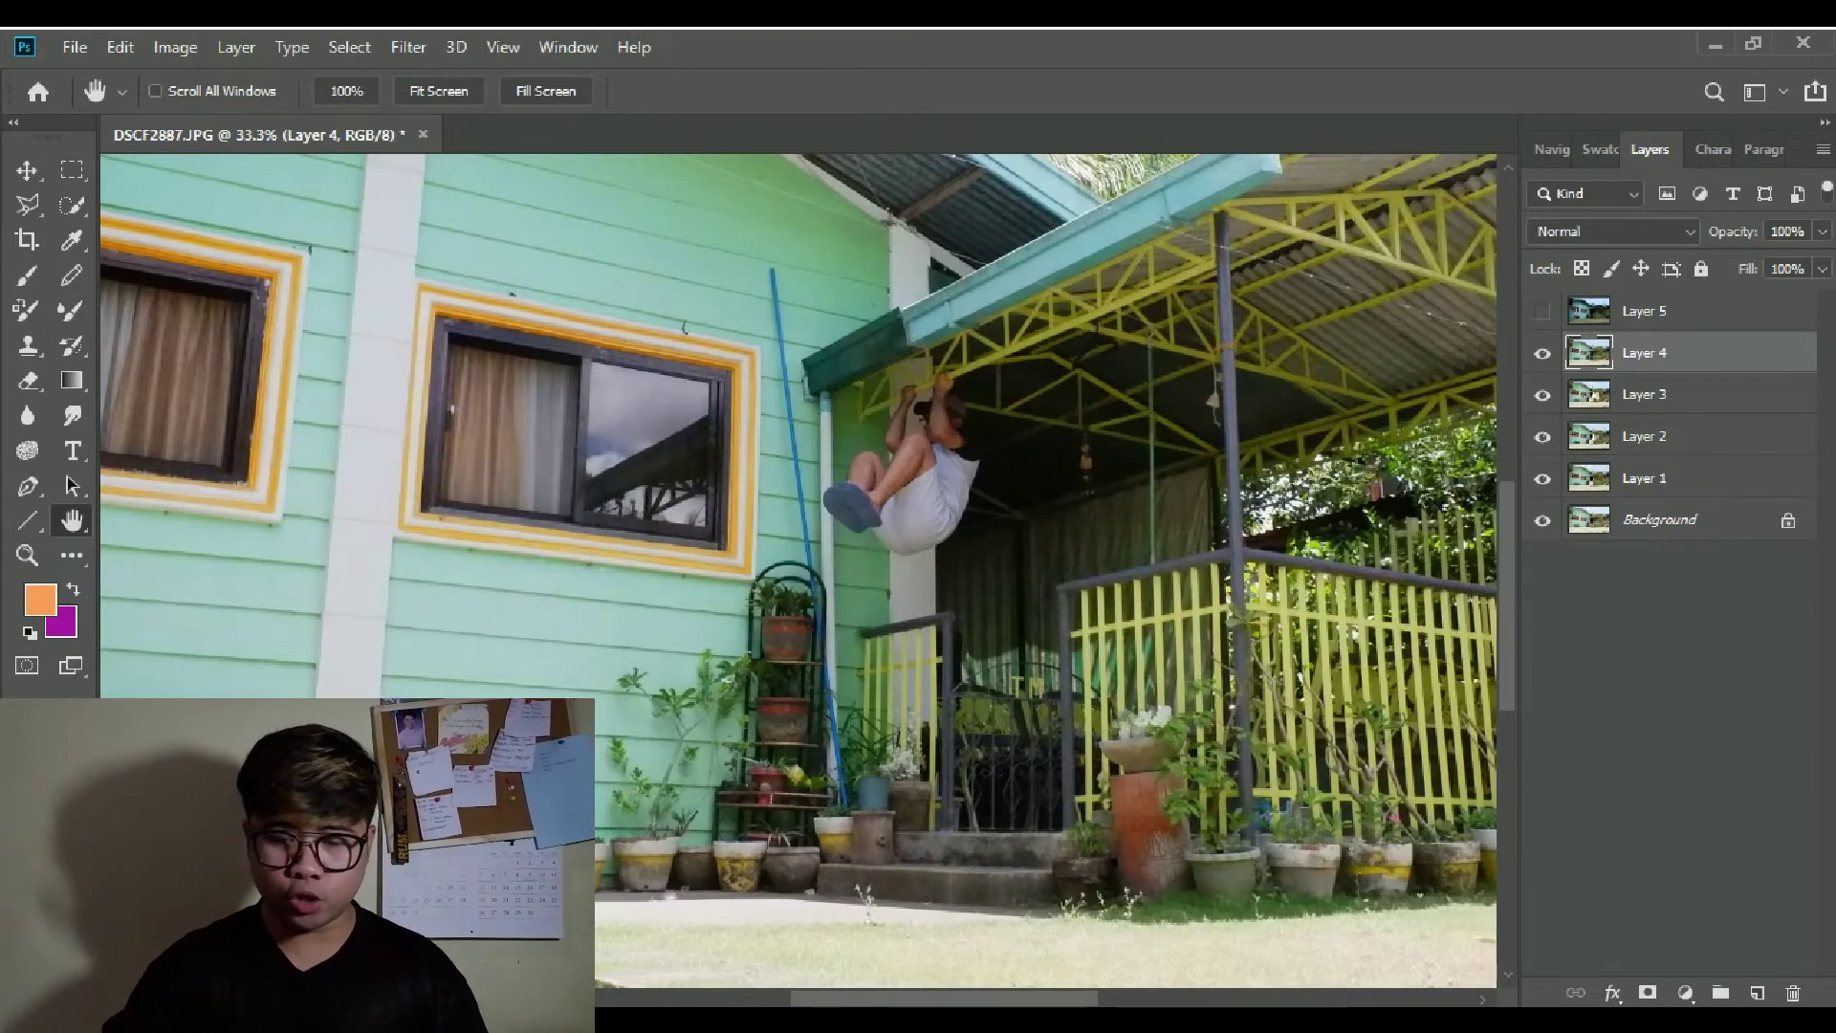
key("ctrl+plus")
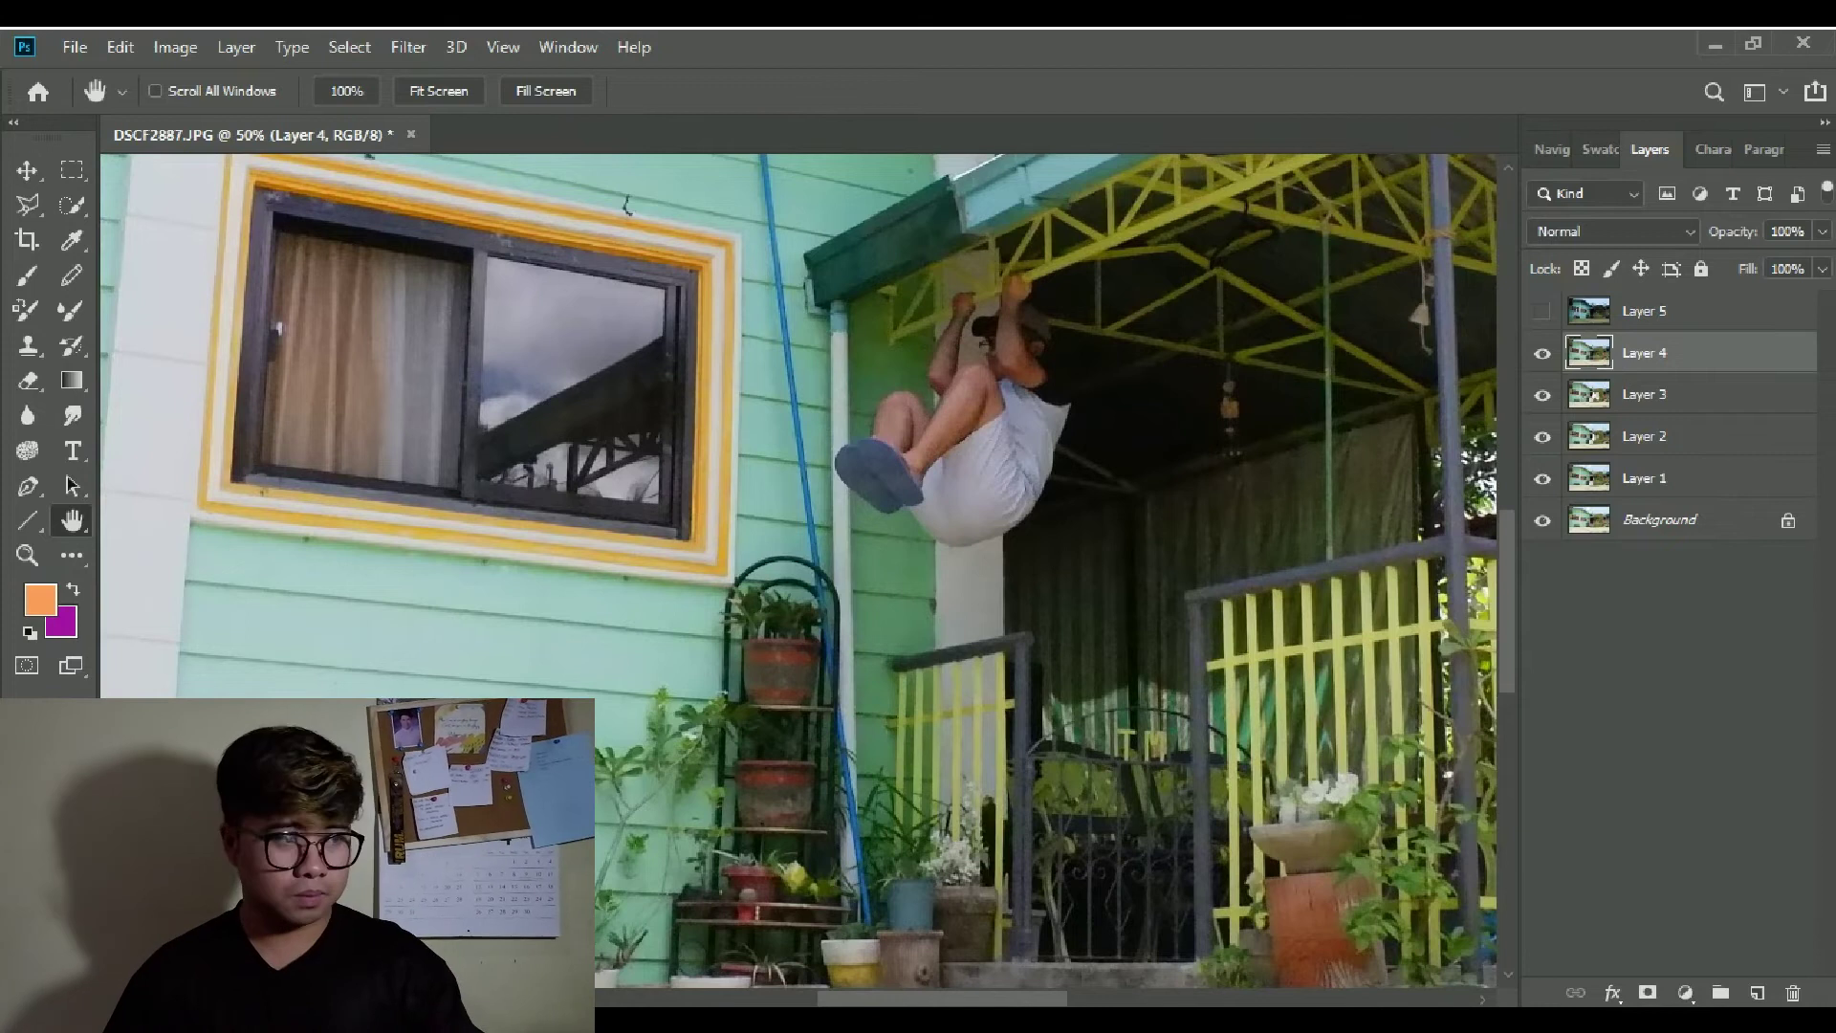
left_click_drag(628, 593, 945, 432)
key("e")
left_click_drag(631, 593, 713, 306)
mouse_move(756, 402)
left_mouse_down()
mouse_move(794, 621)
mouse_move(679, 708)
mouse_move(670, 889)
mouse_move(775, 861)
mouse_move(808, 650)
left_mouse_up()
Erase Layer 4 over the two men sitting on the railing on either side of the post, from head to feet.
key("space")
mouse_move(1288, 558)
left_mouse_down()
mouse_move(702, 555)
mouse_move(812, 675)
mouse_move(698, 717)
mouse_move(832, 851)
mouse_move(894, 726)
mouse_move(933, 823)
mouse_move(957, 698)
left_mouse_up()
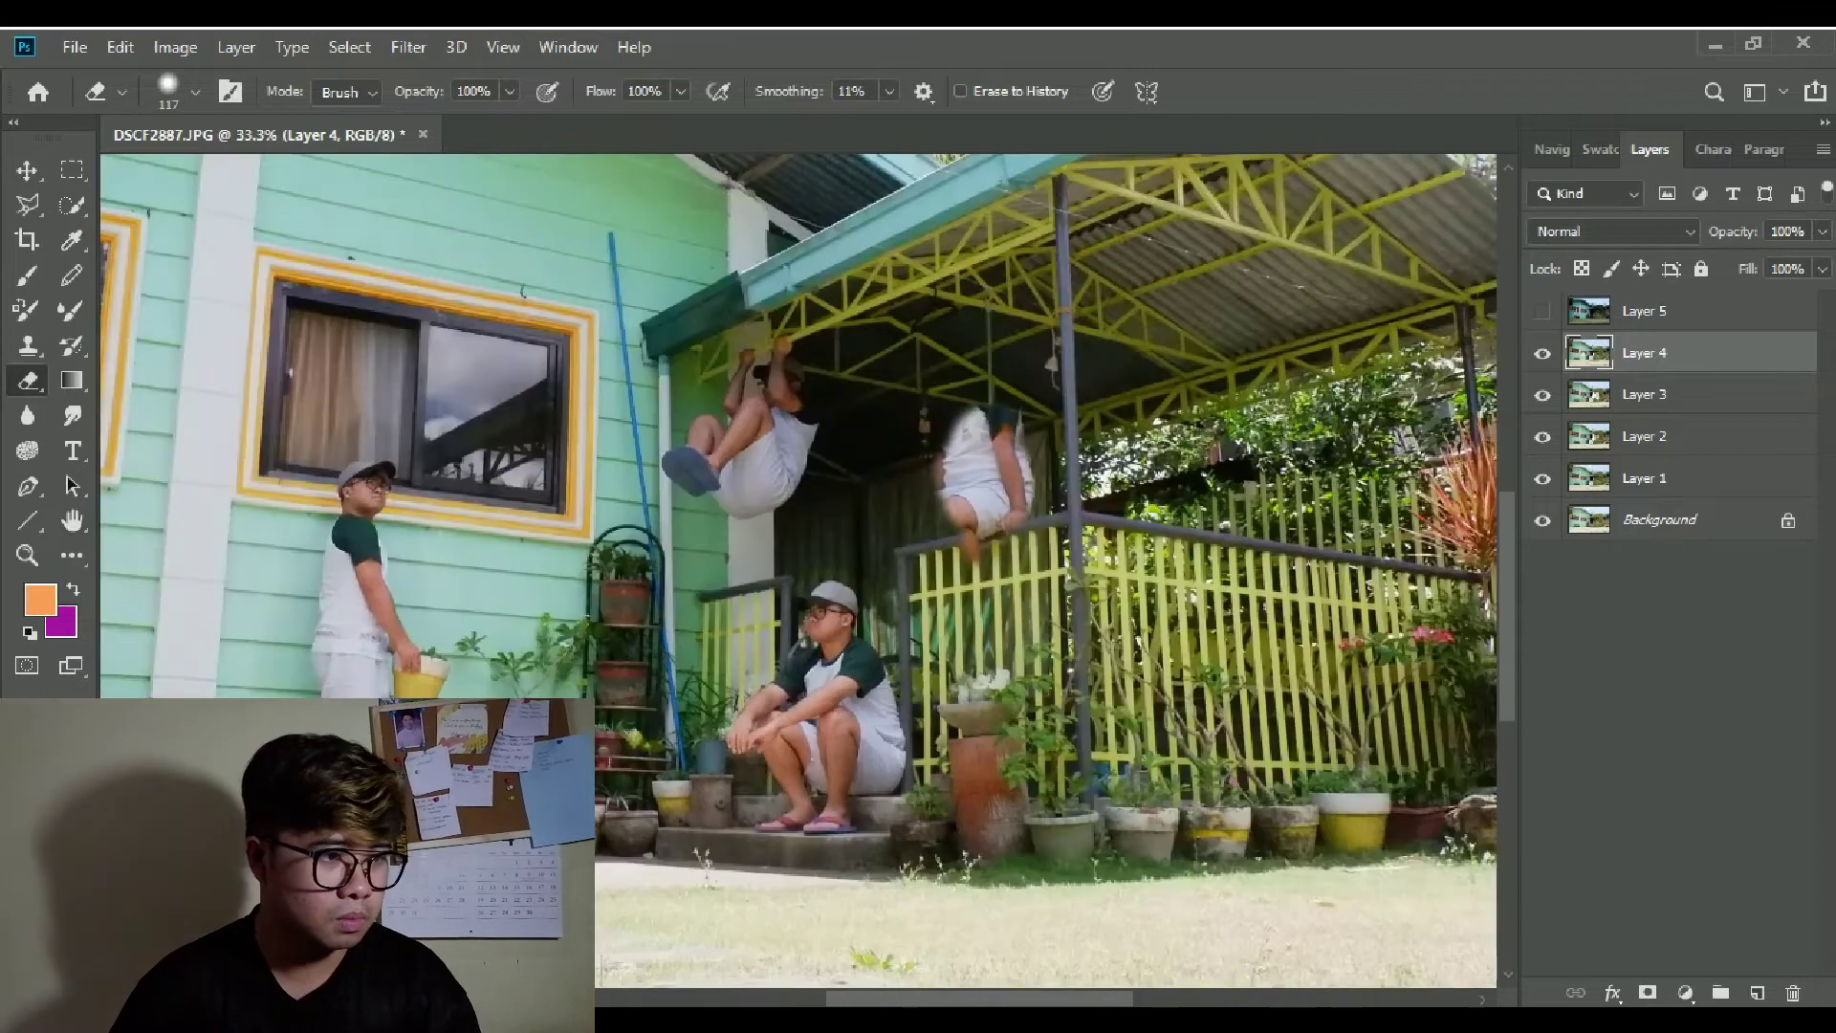
mouse_move(1014, 449)
left_mouse_down()
mouse_move(920, 323)
mouse_move(942, 507)
mouse_move(899, 564)
mouse_move(980, 598)
mouse_move(952, 665)
mouse_move(1128, 507)
mouse_move(1186, 560)
mouse_move(1205, 526)
mouse_move(1167, 420)
mouse_move(1124, 401)
mouse_move(1148, 325)
left_mouse_up()
left_click_drag(1147, 598, 1128, 669)
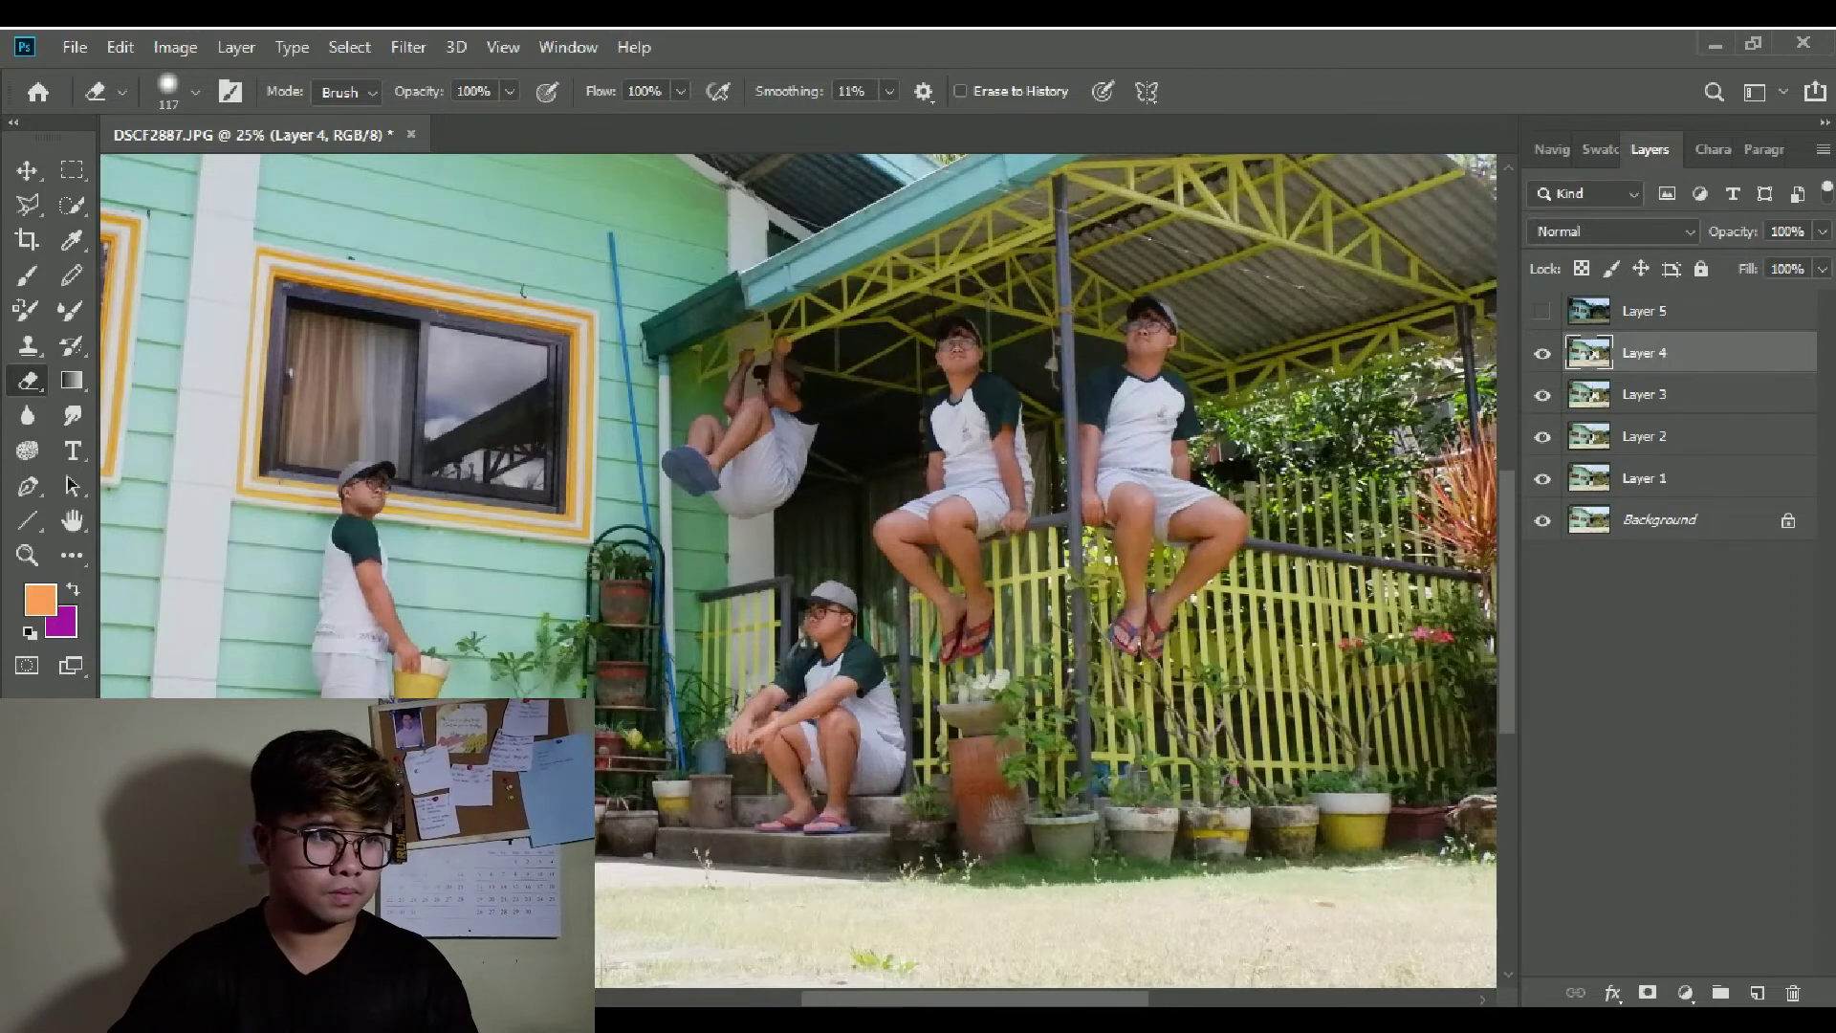
Make Layer 5 visible and select it, then set the eraser size to 448 px and lower its hardness.
key("ctrl+minus")
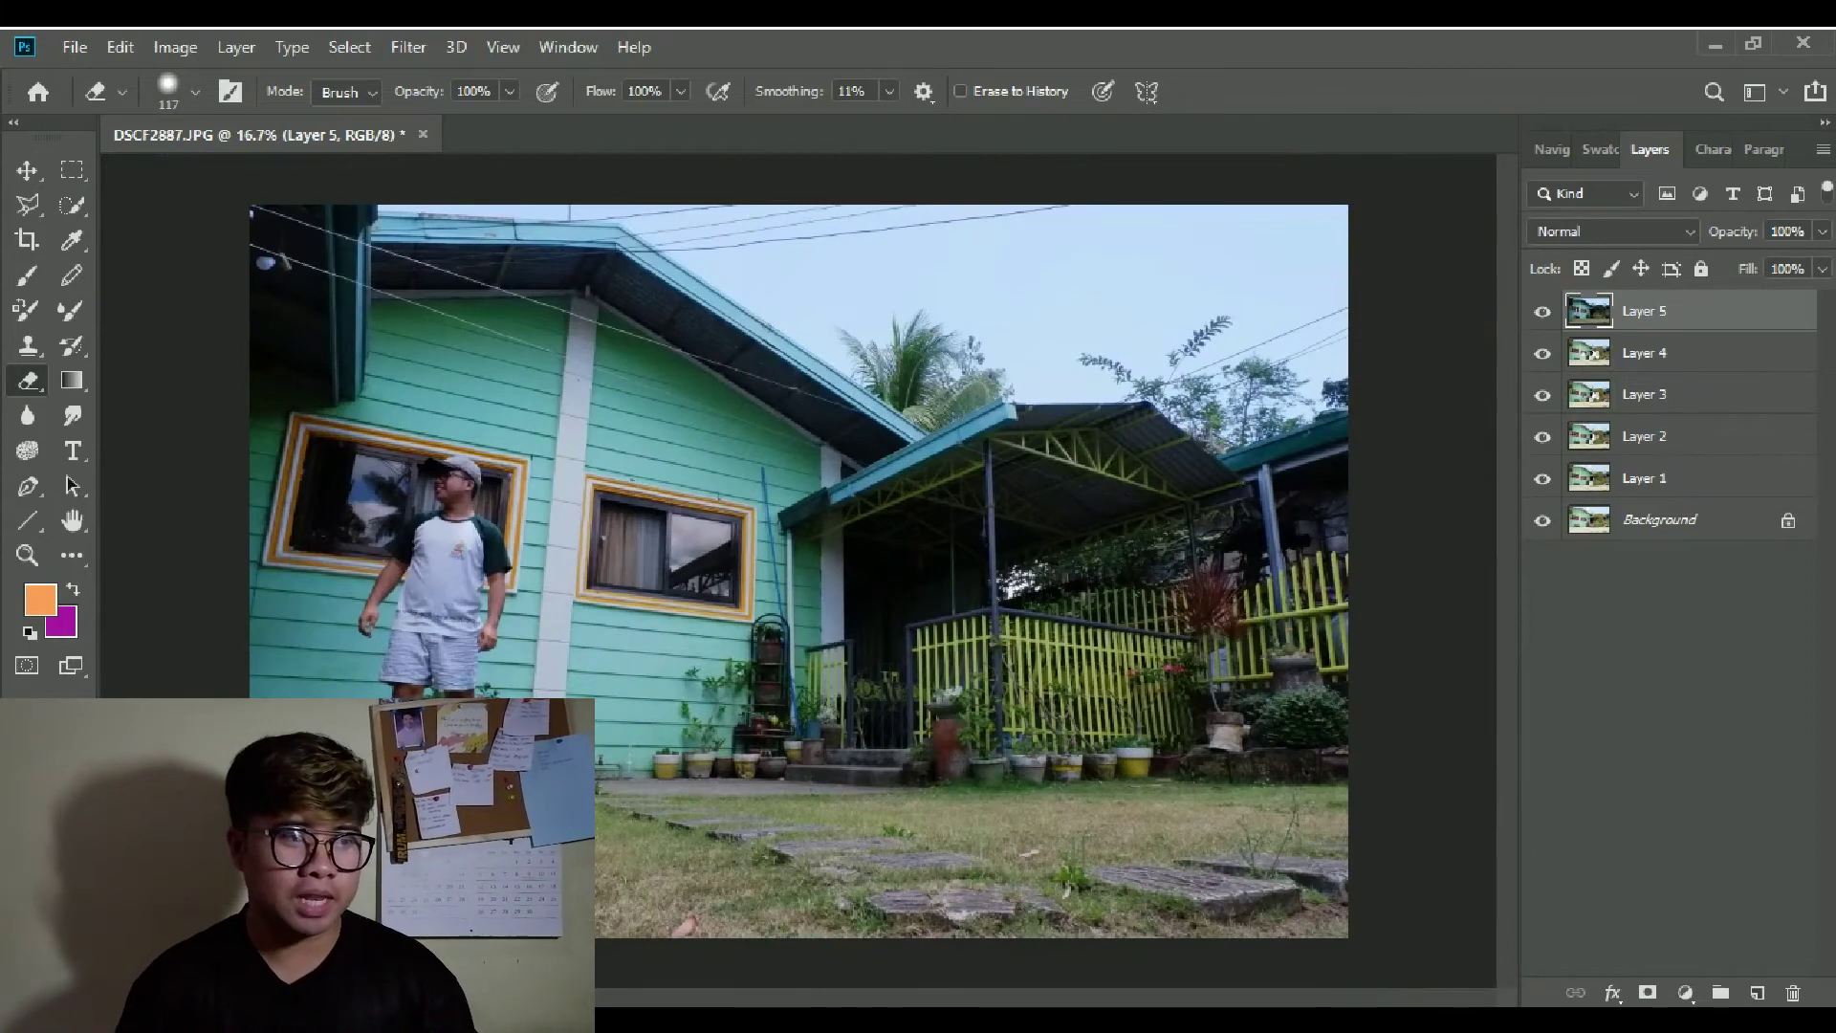
right_click(1035, 406)
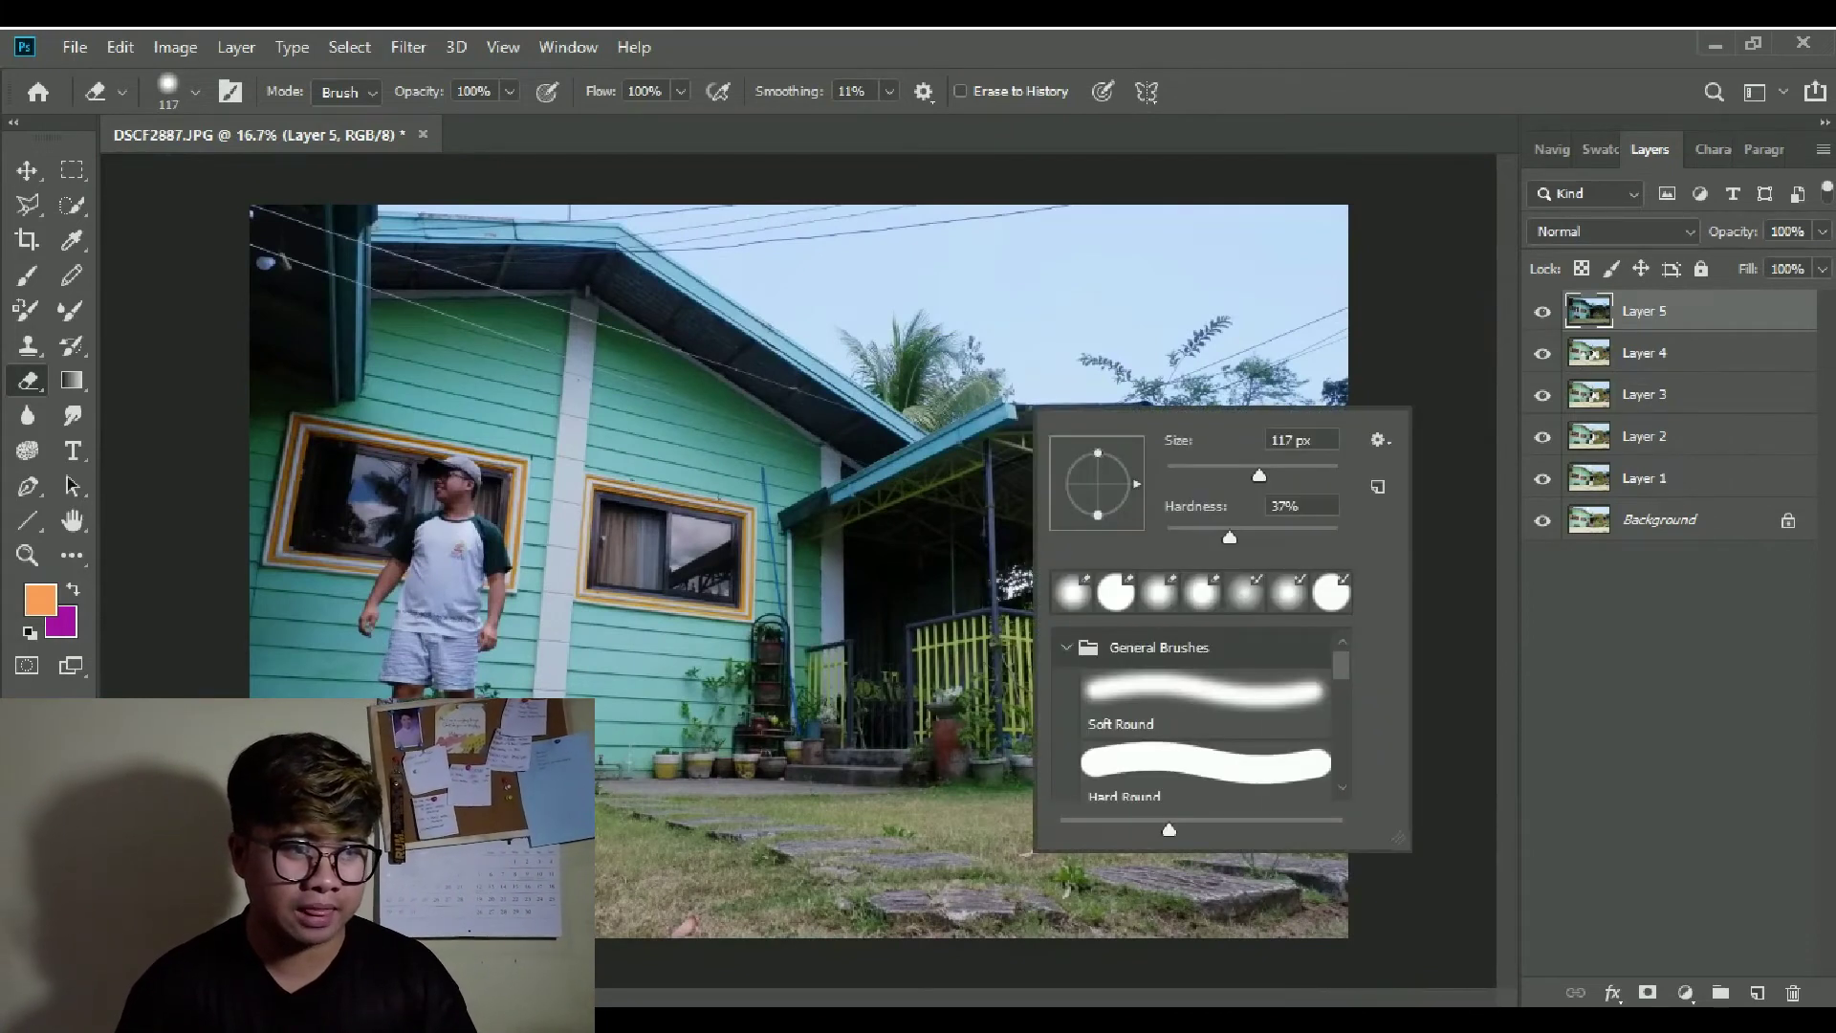
left_click_drag(1259, 474, 1270, 475)
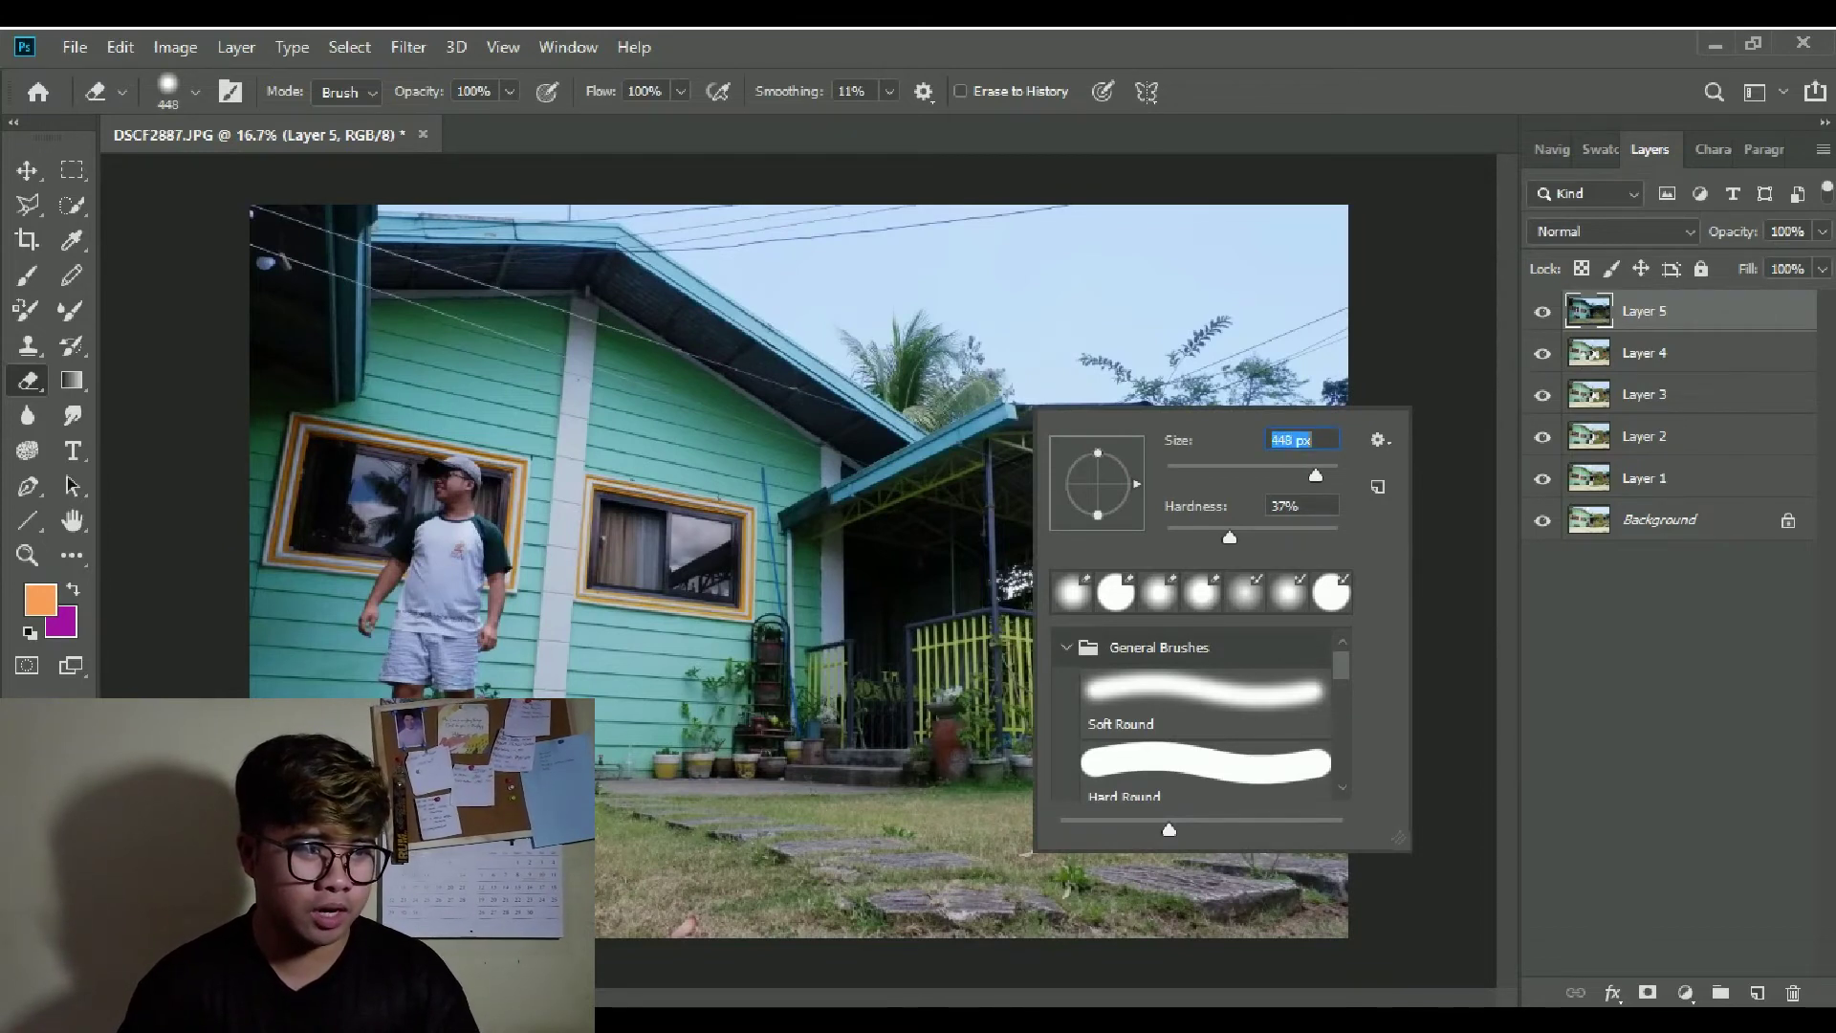
left_click_drag(1229, 538, 1202, 537)
key("Return")
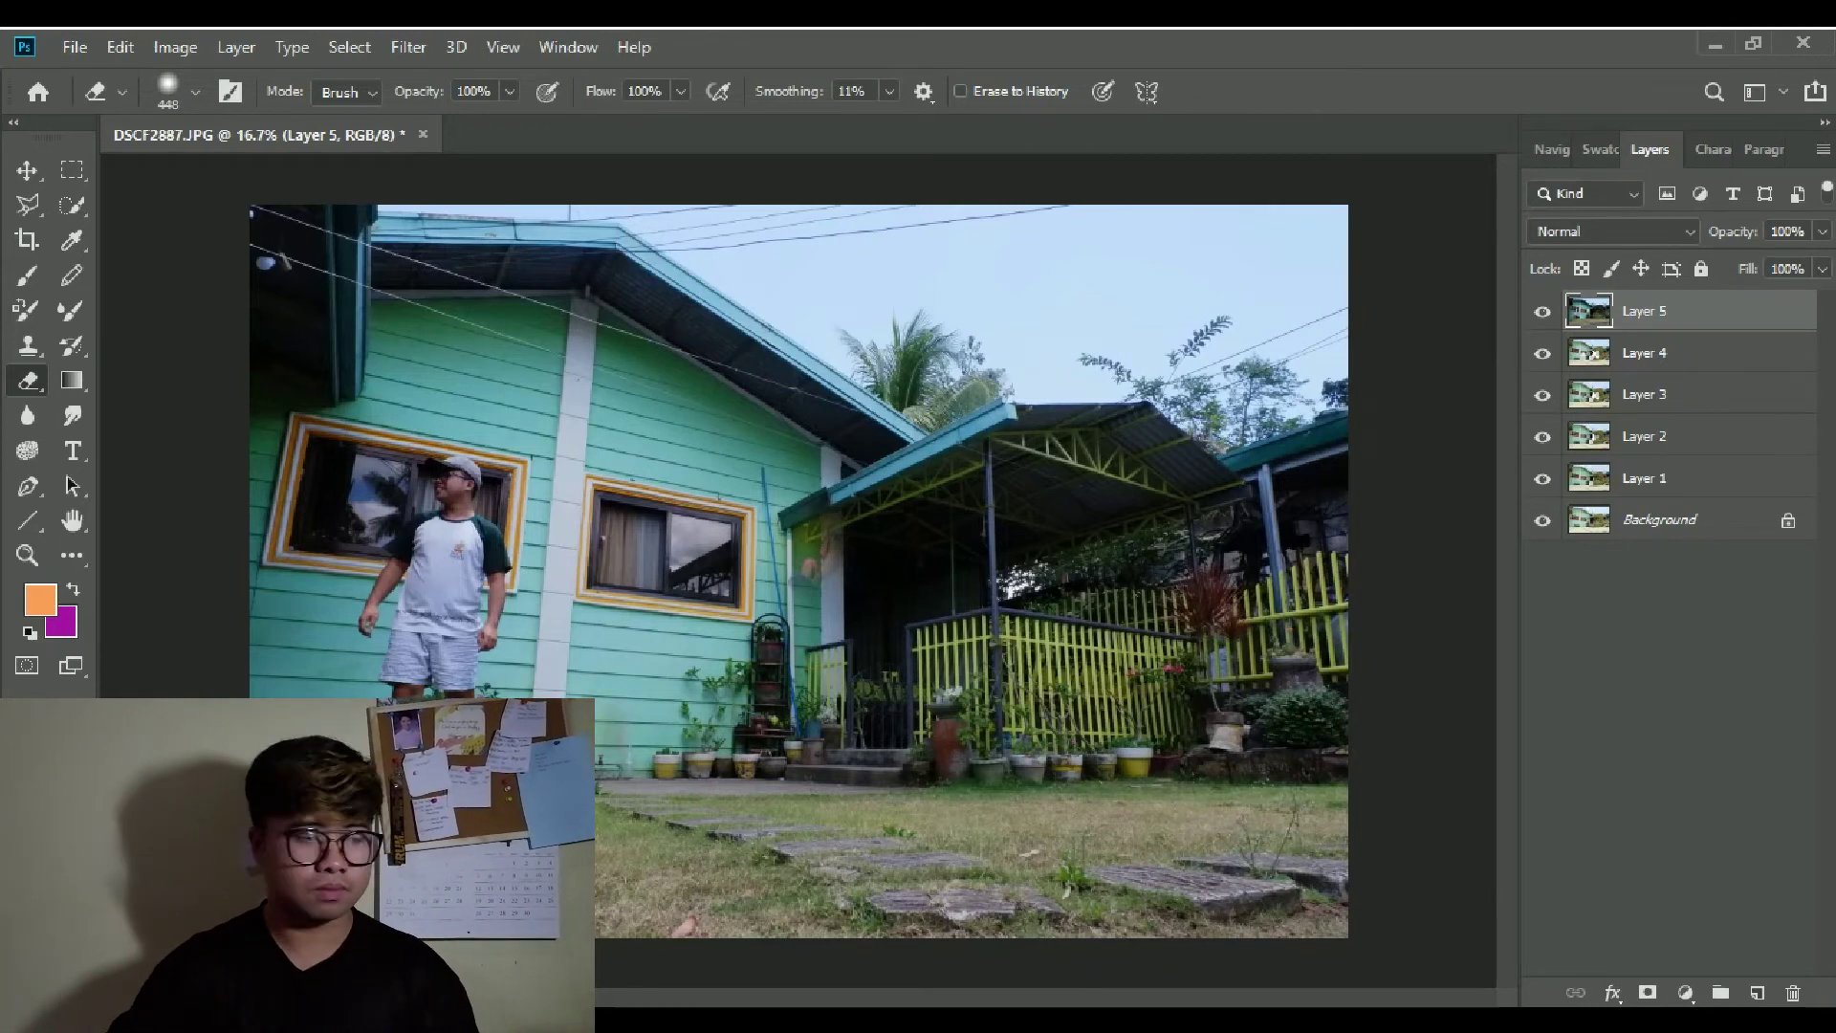
Erase Layer 5 over the man by the window, the hanging man, the man on the steps and both railing men.
key("ctrl+plus")
left_click_drag(581, 717, 565, 639)
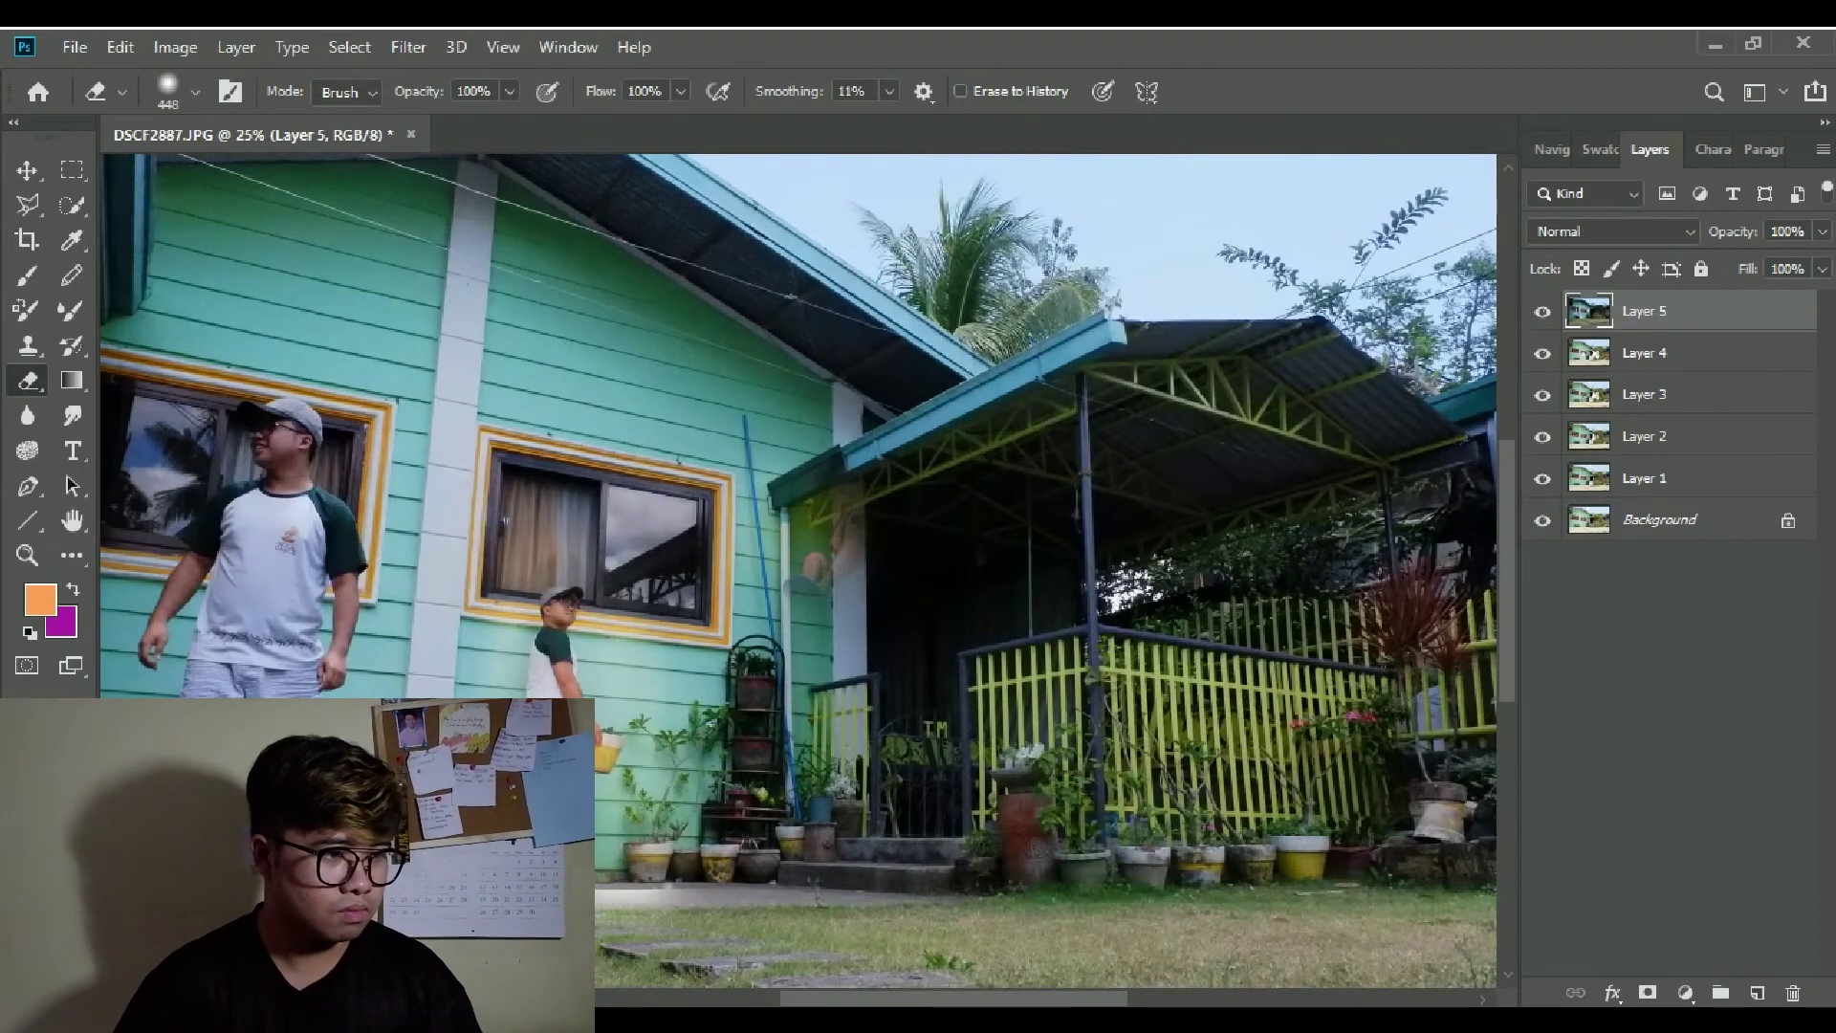
mouse_move(824, 564)
left_mouse_down()
mouse_move(844, 535)
mouse_move(995, 755)
mouse_move(737, 865)
mouse_move(1162, 612)
mouse_move(1228, 507)
mouse_move(1272, 383)
mouse_move(1090, 378)
mouse_move(875, 464)
left_mouse_up()
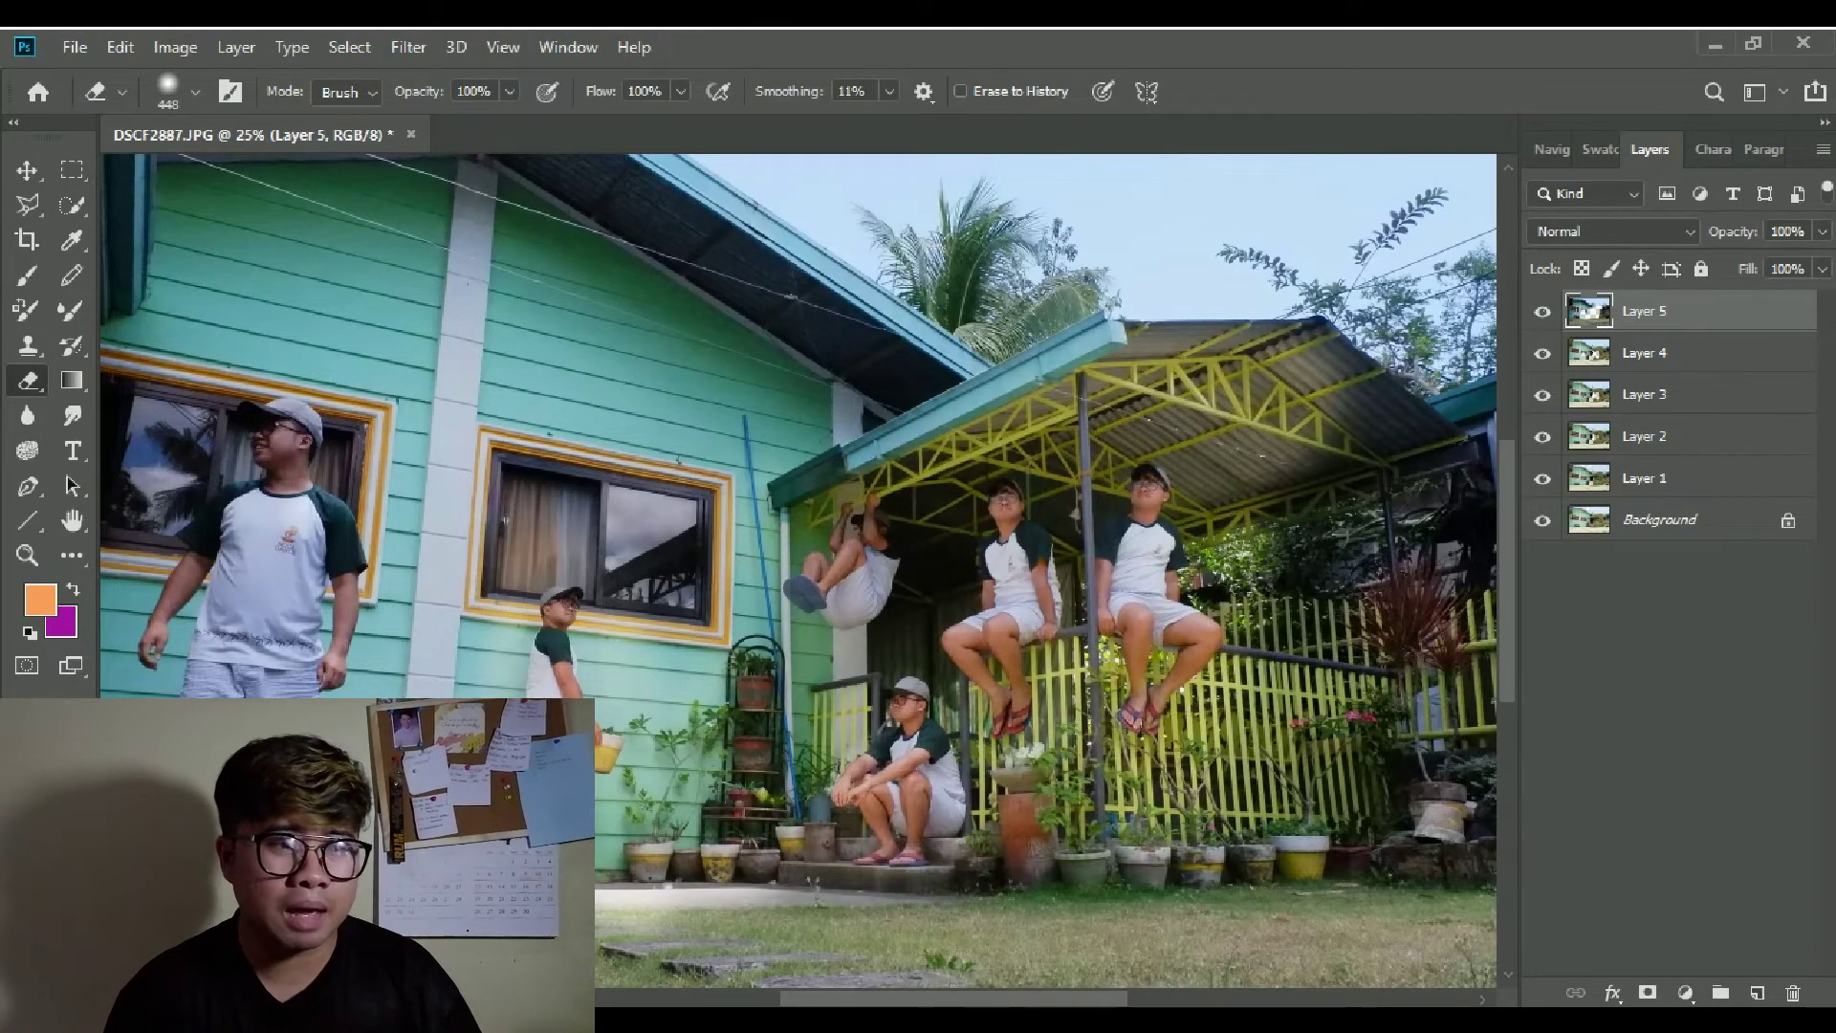
Erase Layer 5 over the spiky red plant and the yellow fence right of the railing men.
key("space")
left_click_drag(875, 464, 780, 437)
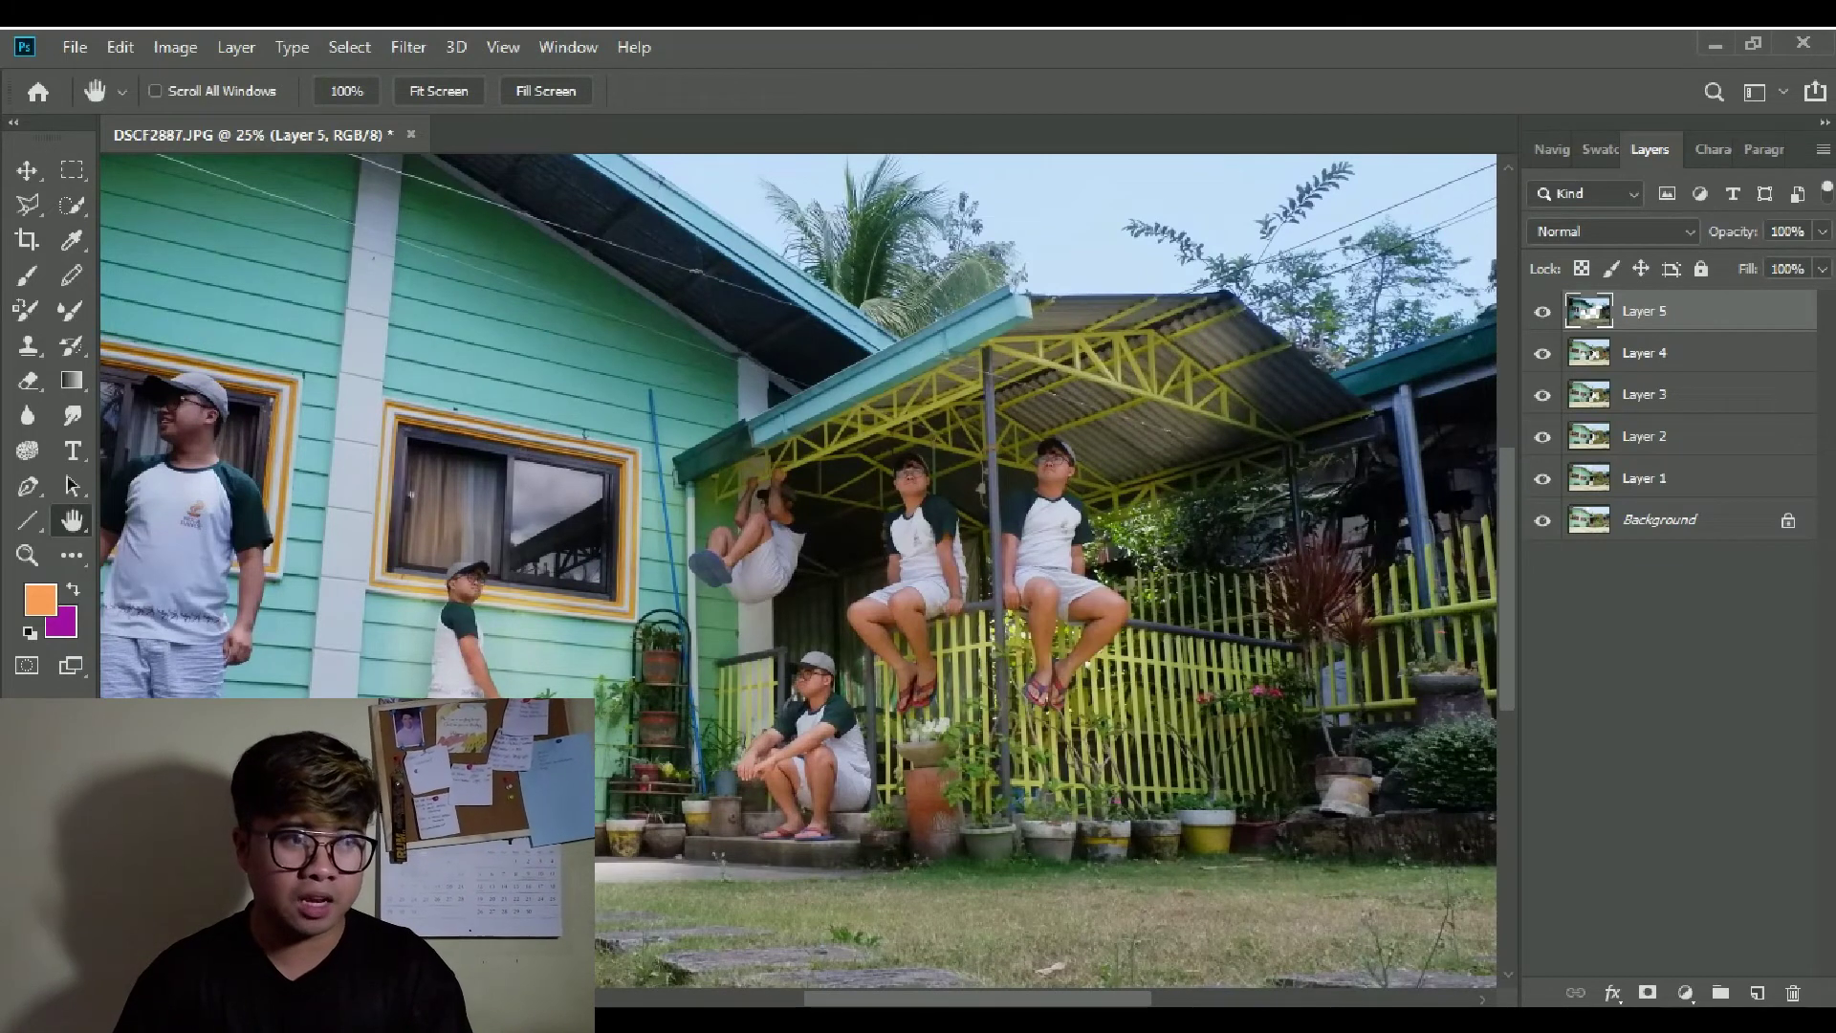
key("e")
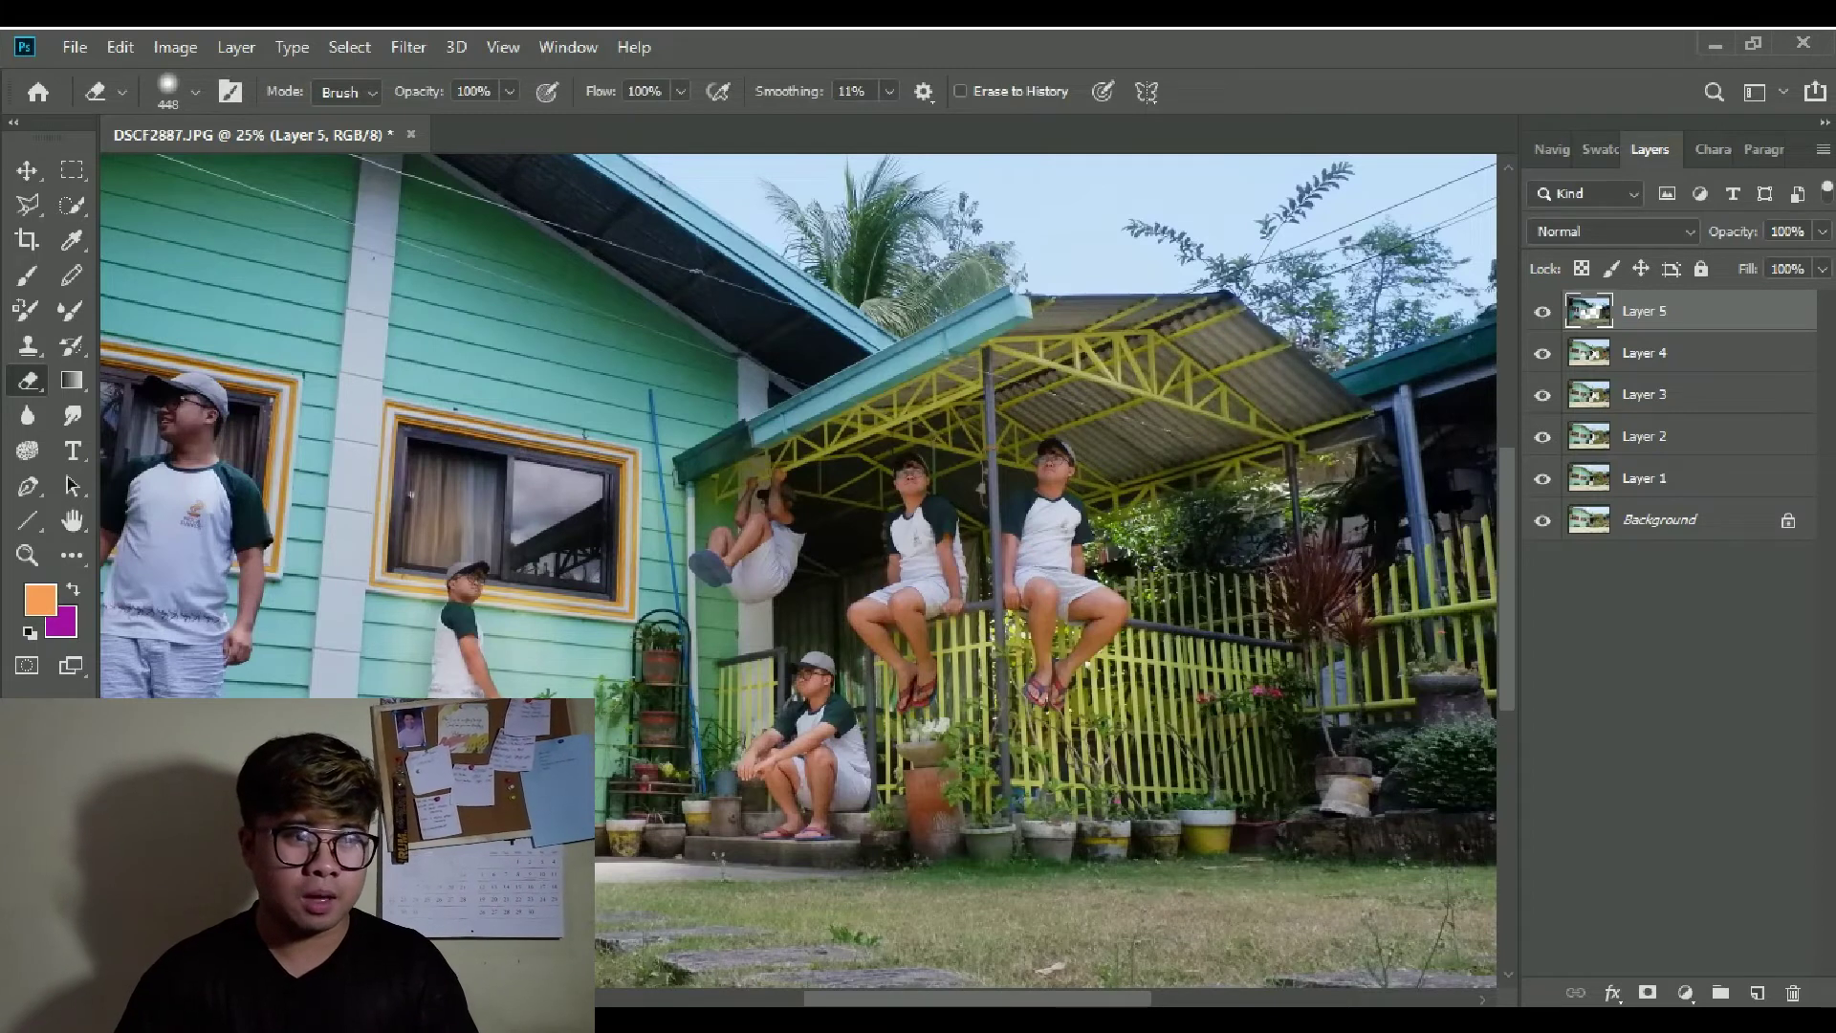
mouse_move(1243, 545)
left_mouse_down()
mouse_move(1272, 603)
mouse_move(918, 822)
left_mouse_up()
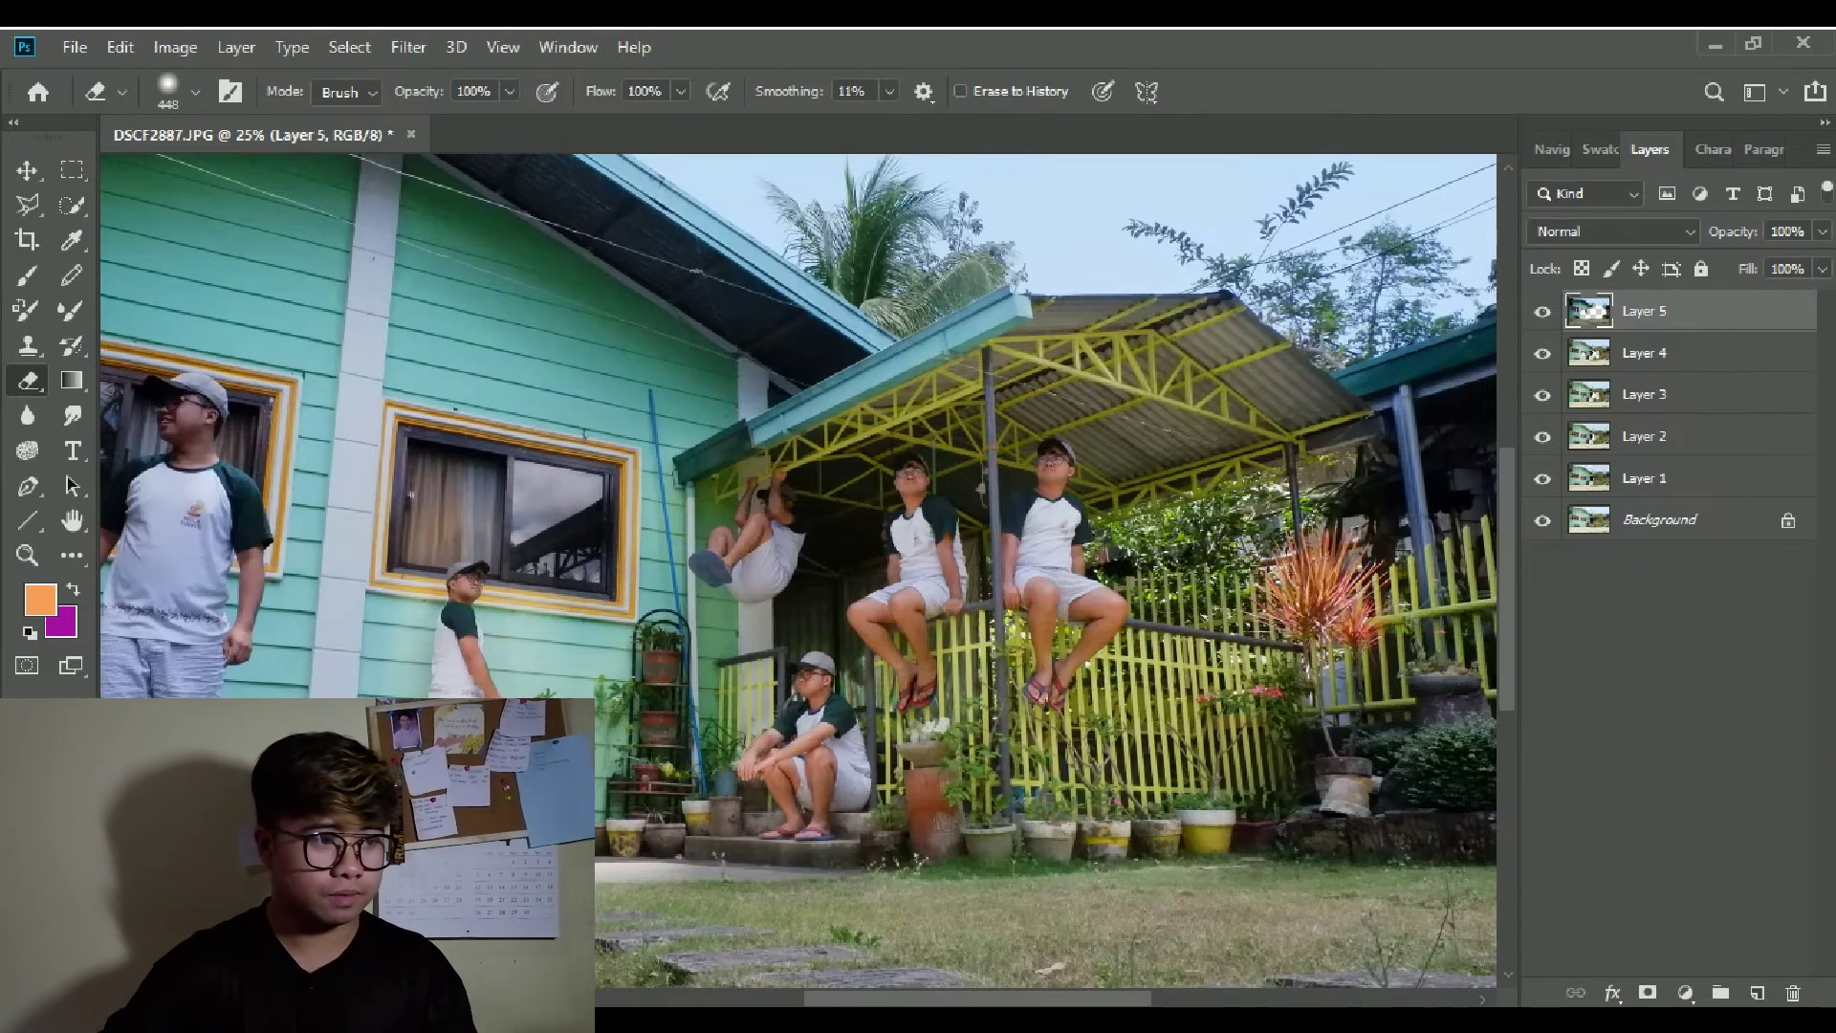
Examine the whole composite and then the individual poses up close for blending between the layers.
key("ctrl+minus")
key("ctrl+minus")
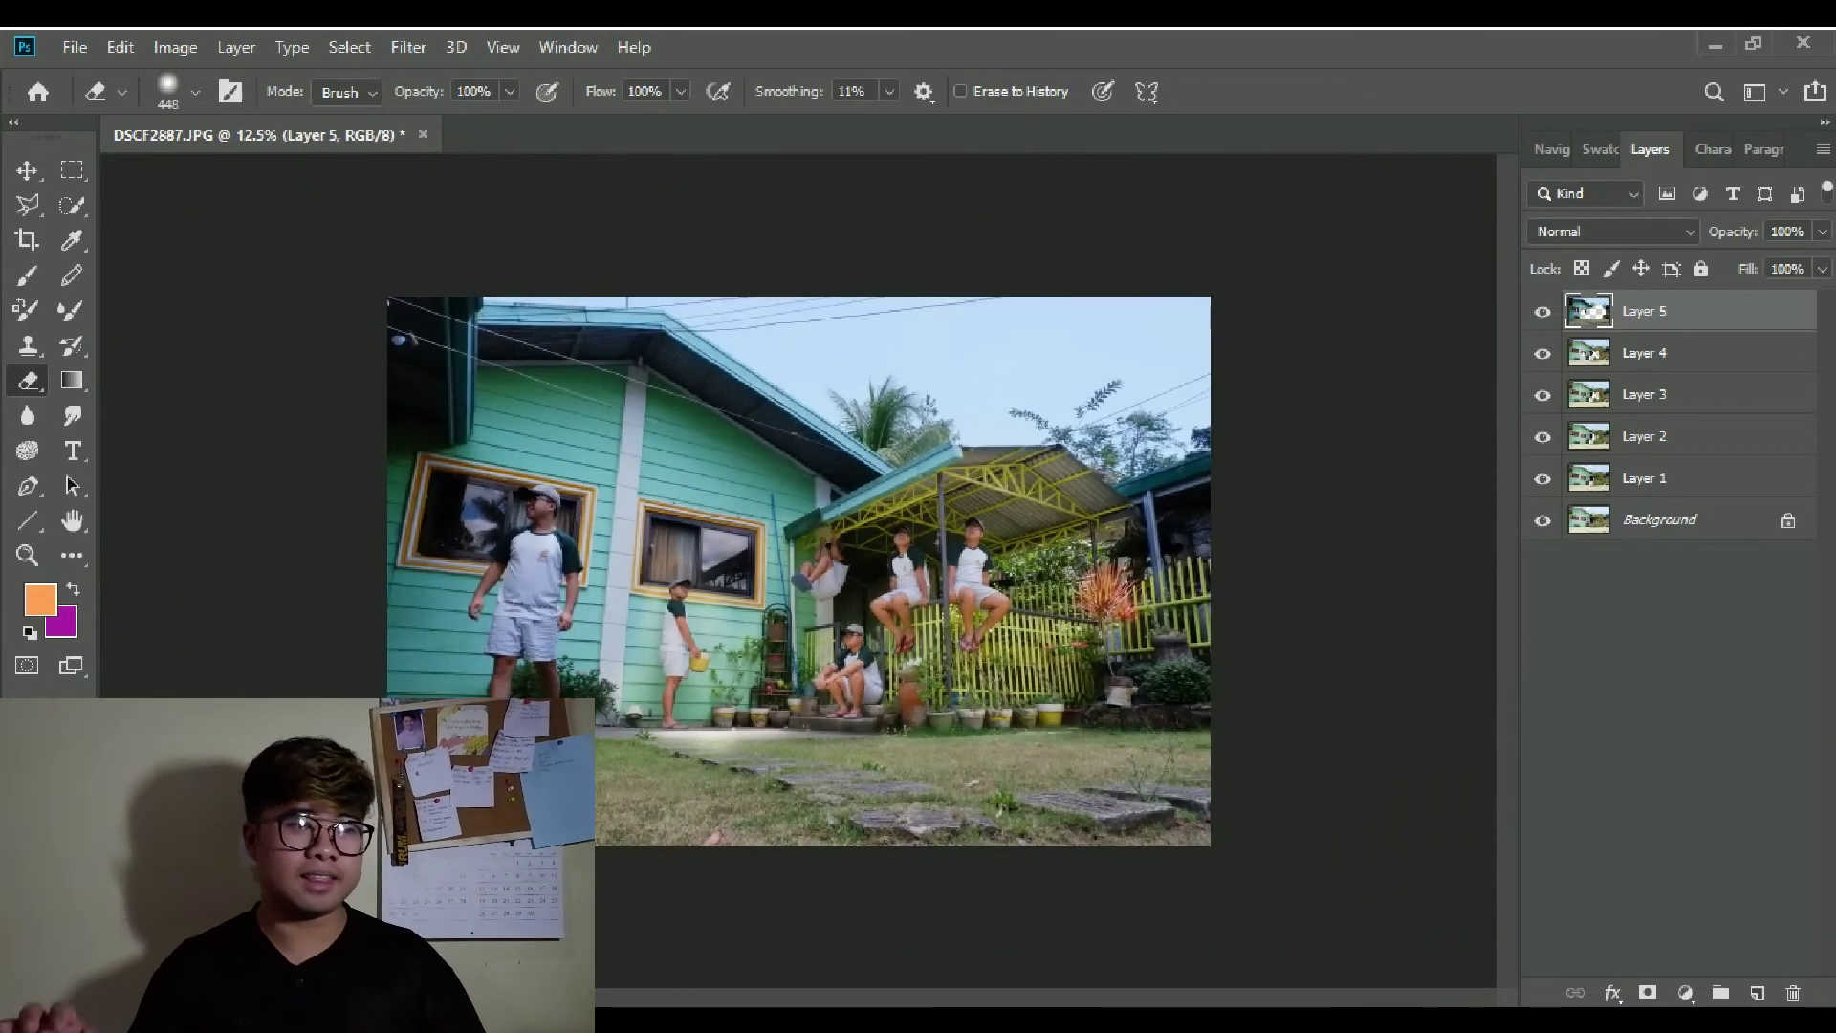
key("ctrl+plus")
key("ctrl+plus")
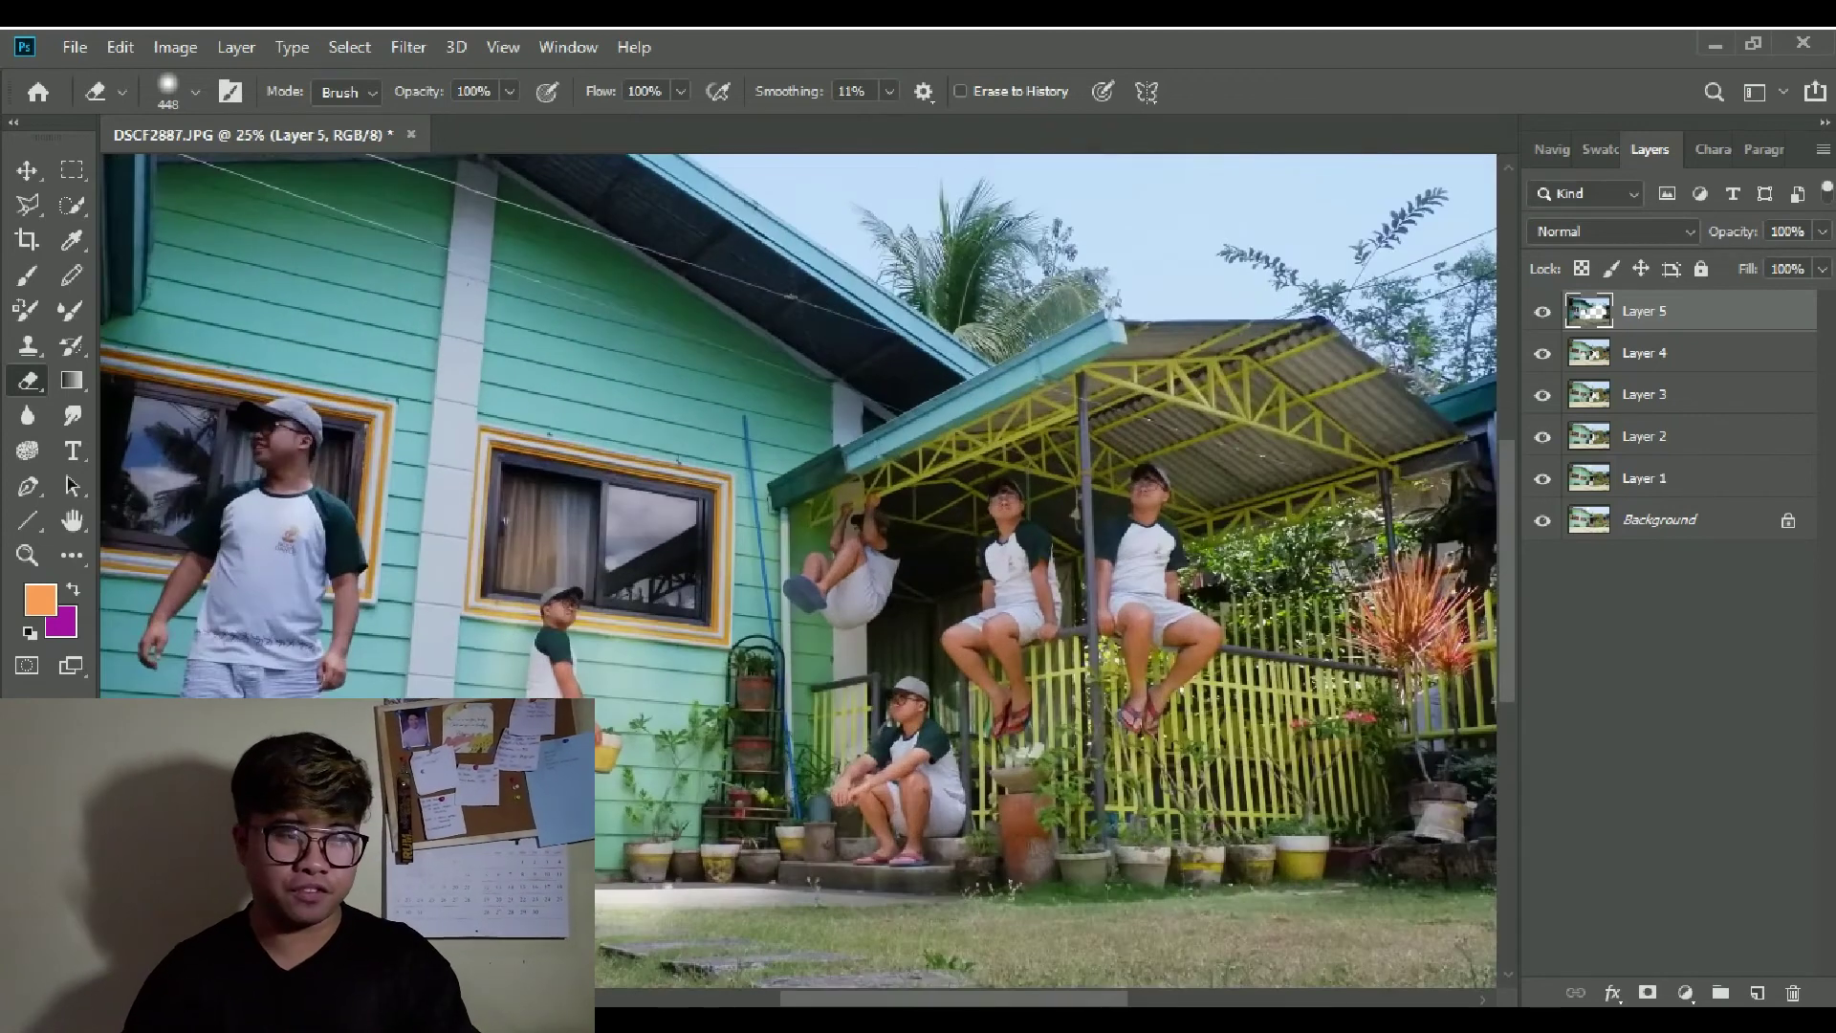
key("h")
mouse_move(799, 571)
left_mouse_down()
mouse_move(956, 538)
mouse_move(901, 492)
left_mouse_up()
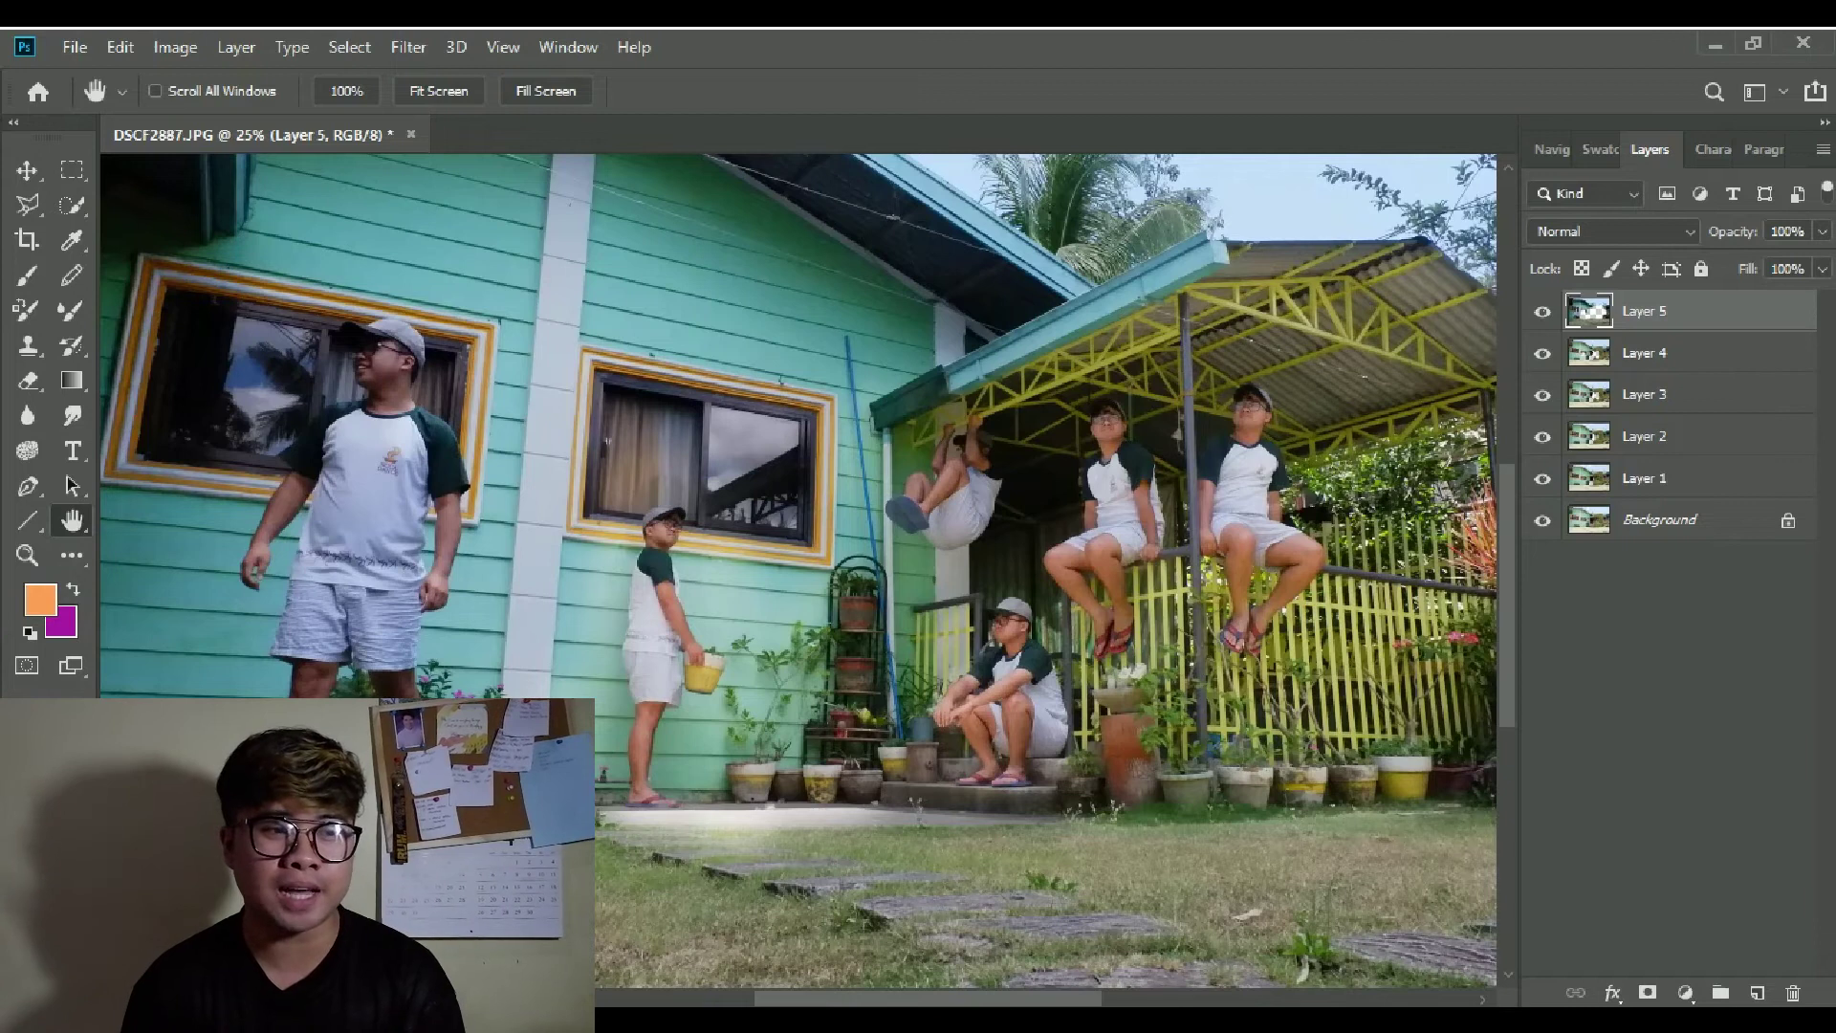
left_click_drag(901, 491, 911, 483)
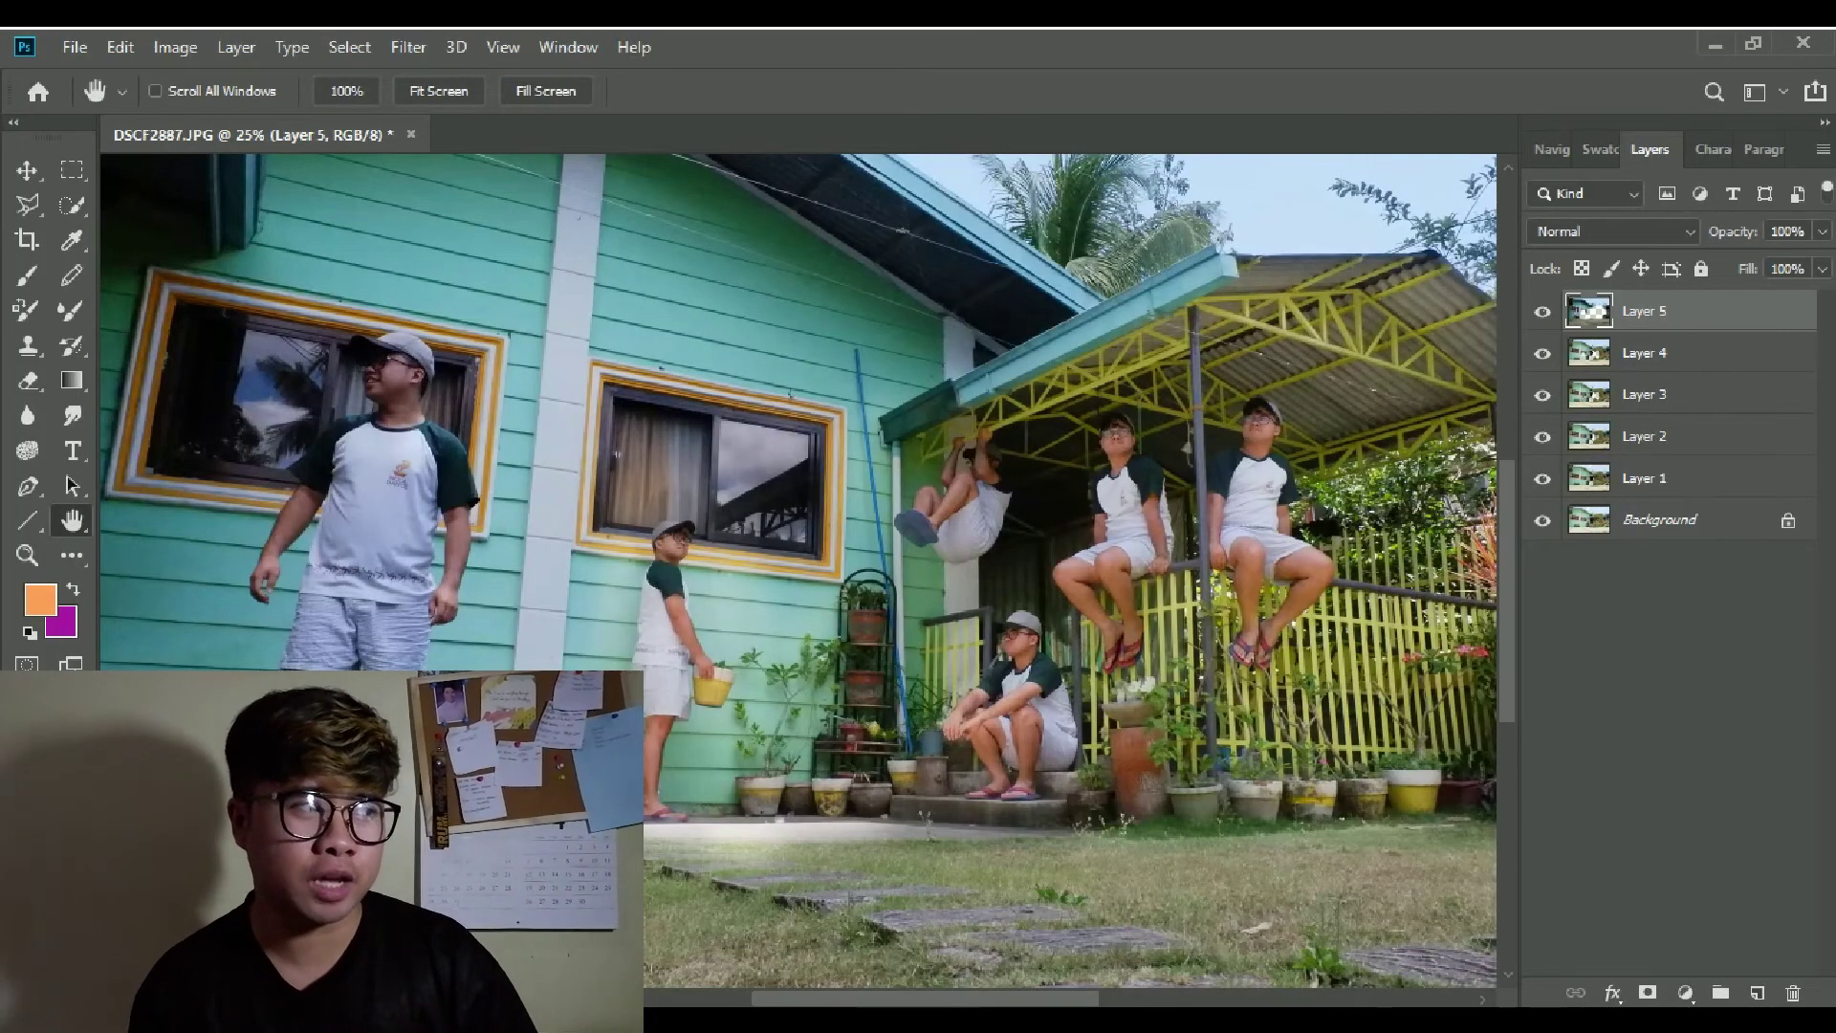
Start saving the composite as a JPEG in the Edit mema folder under a file name beginning with "b".
left_click(75, 47)
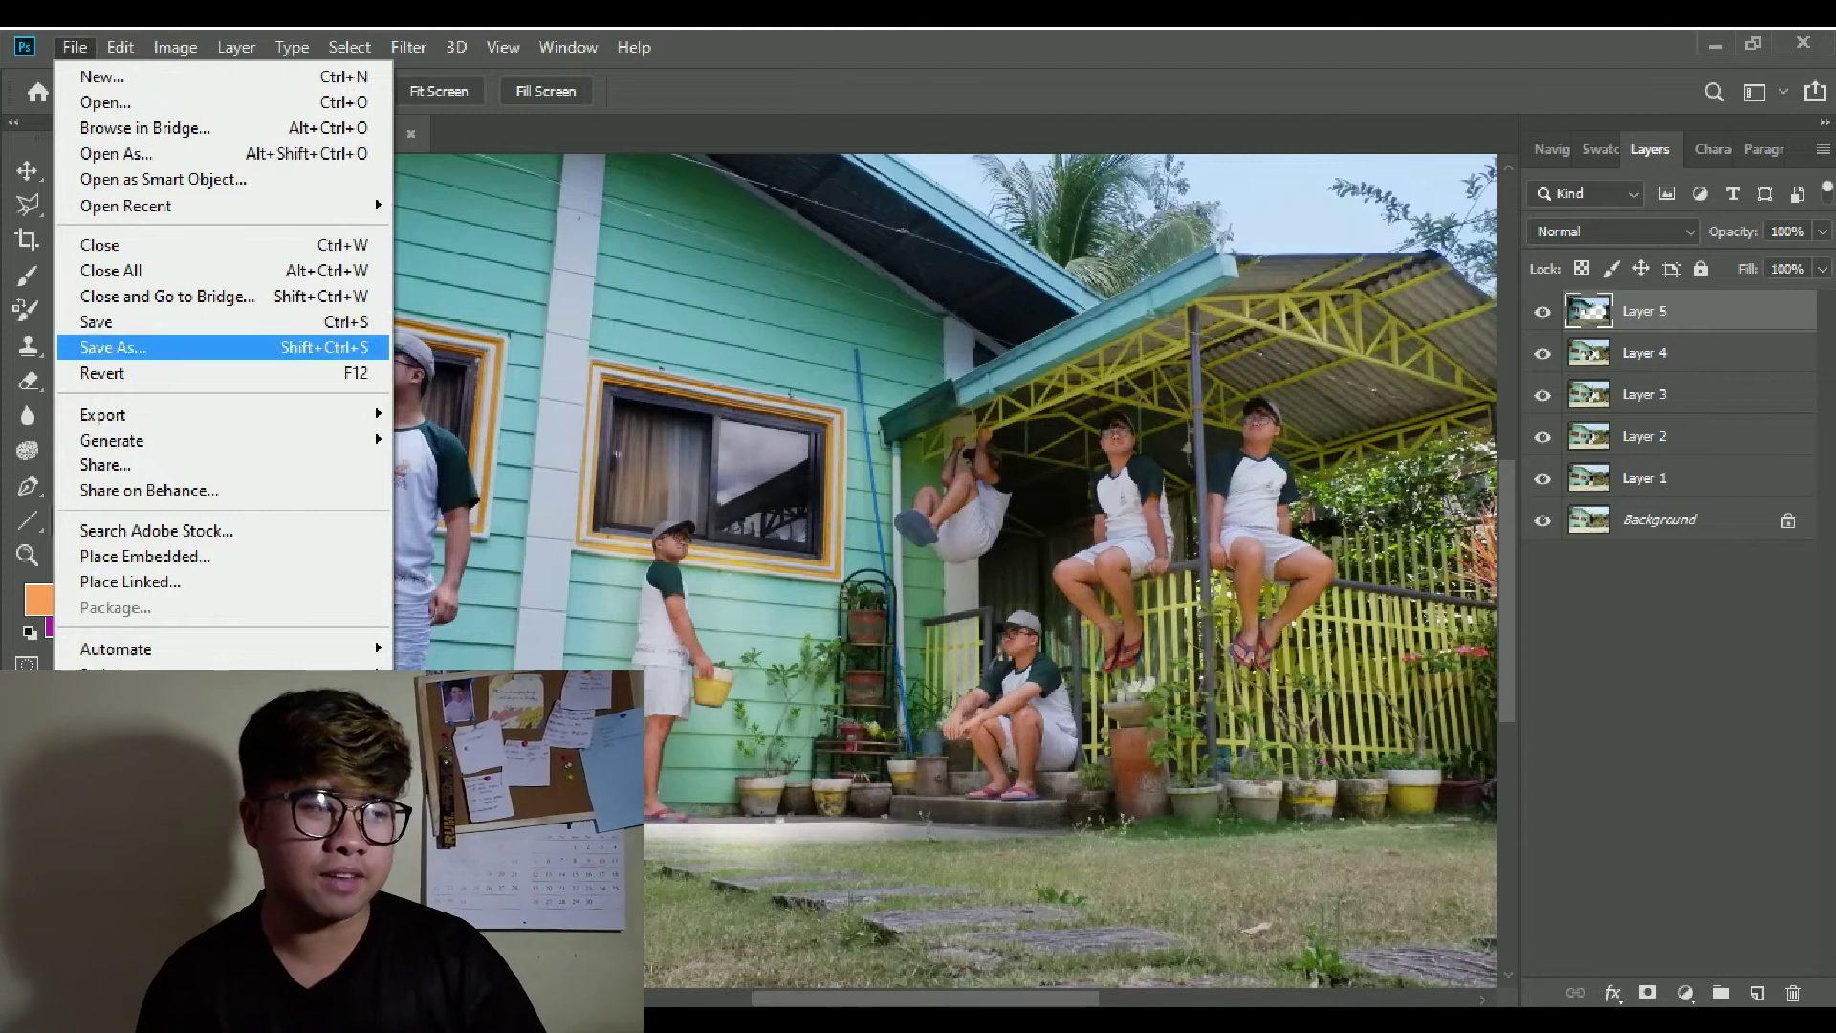
left_click(113, 347)
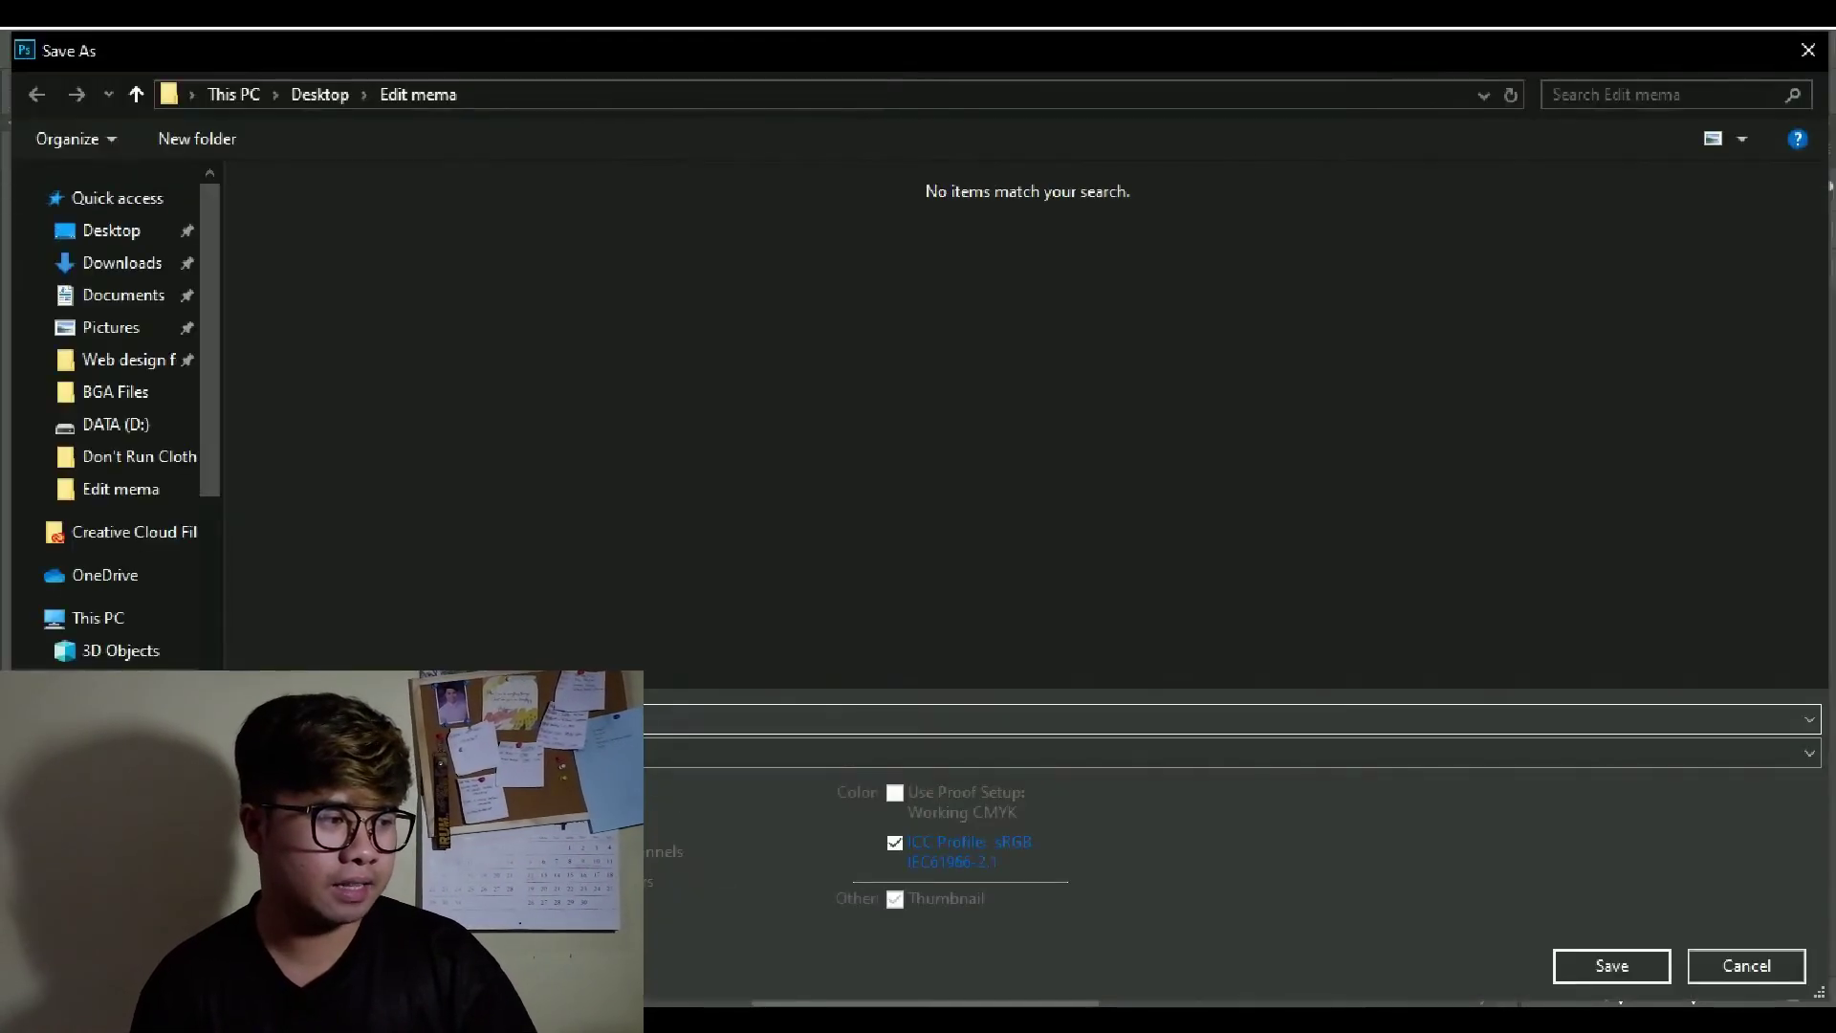
left_click(1000, 752)
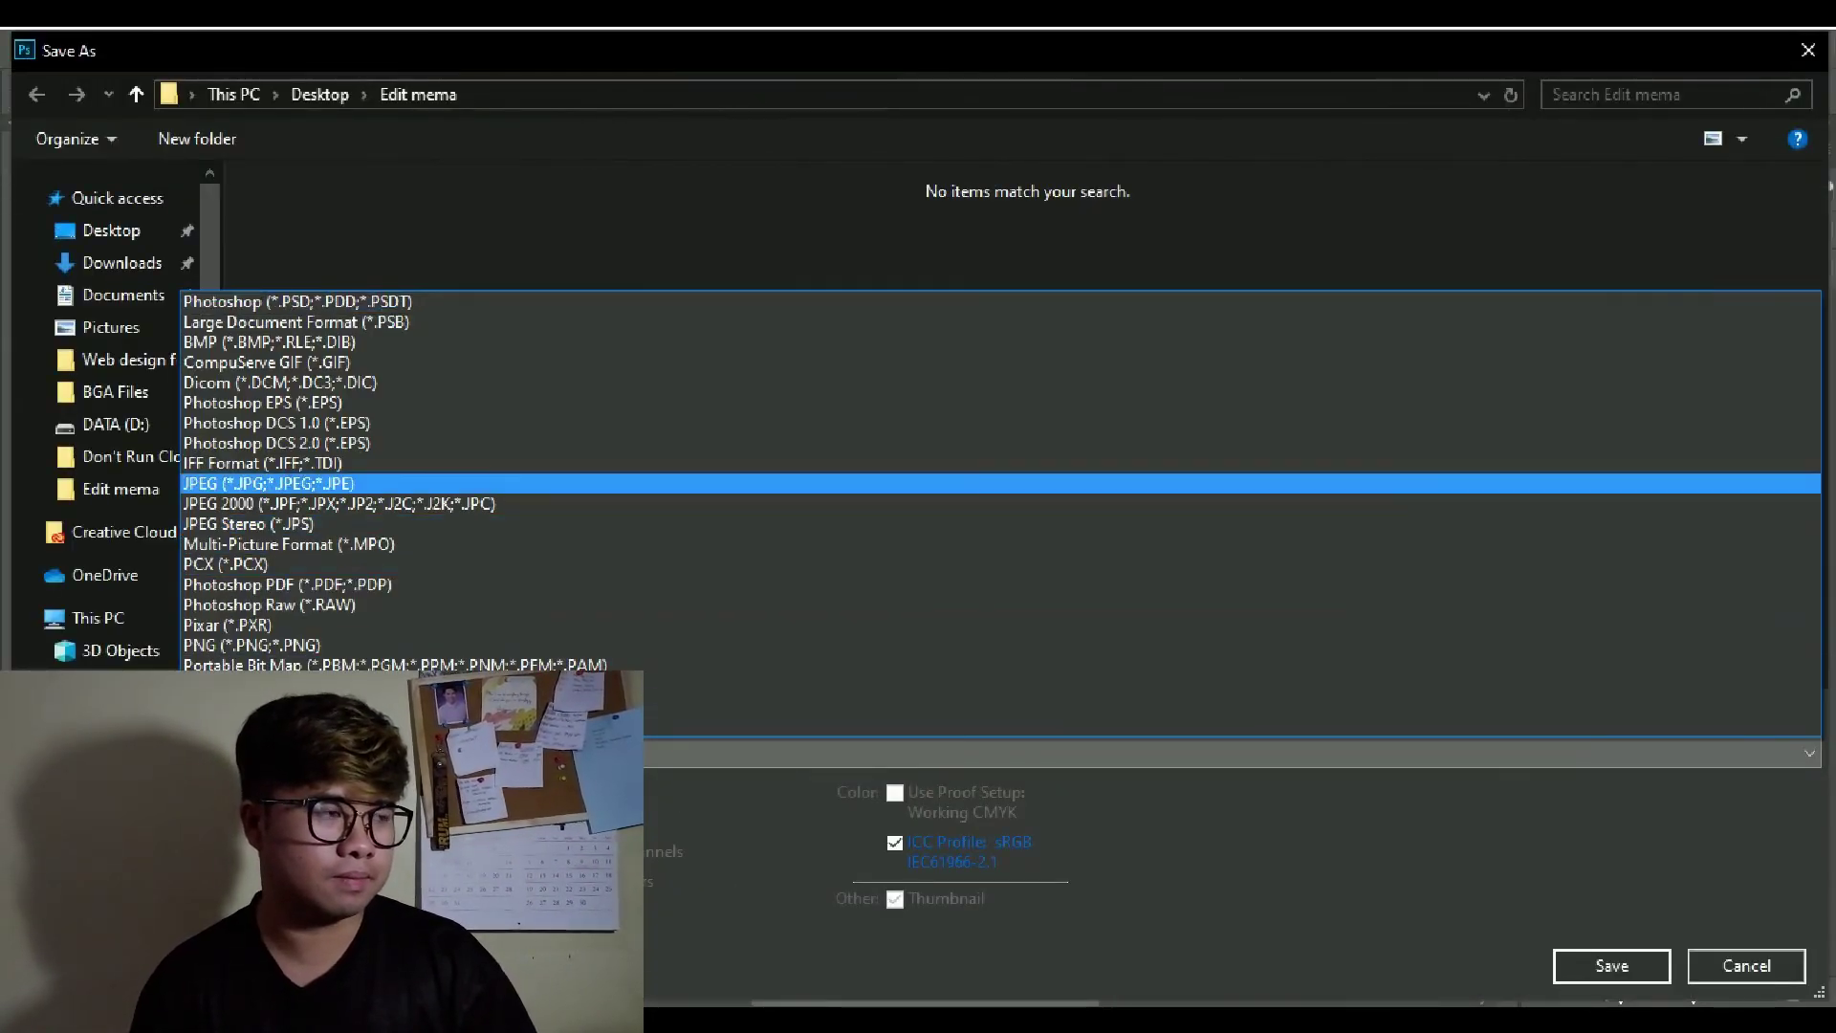
key("Return")
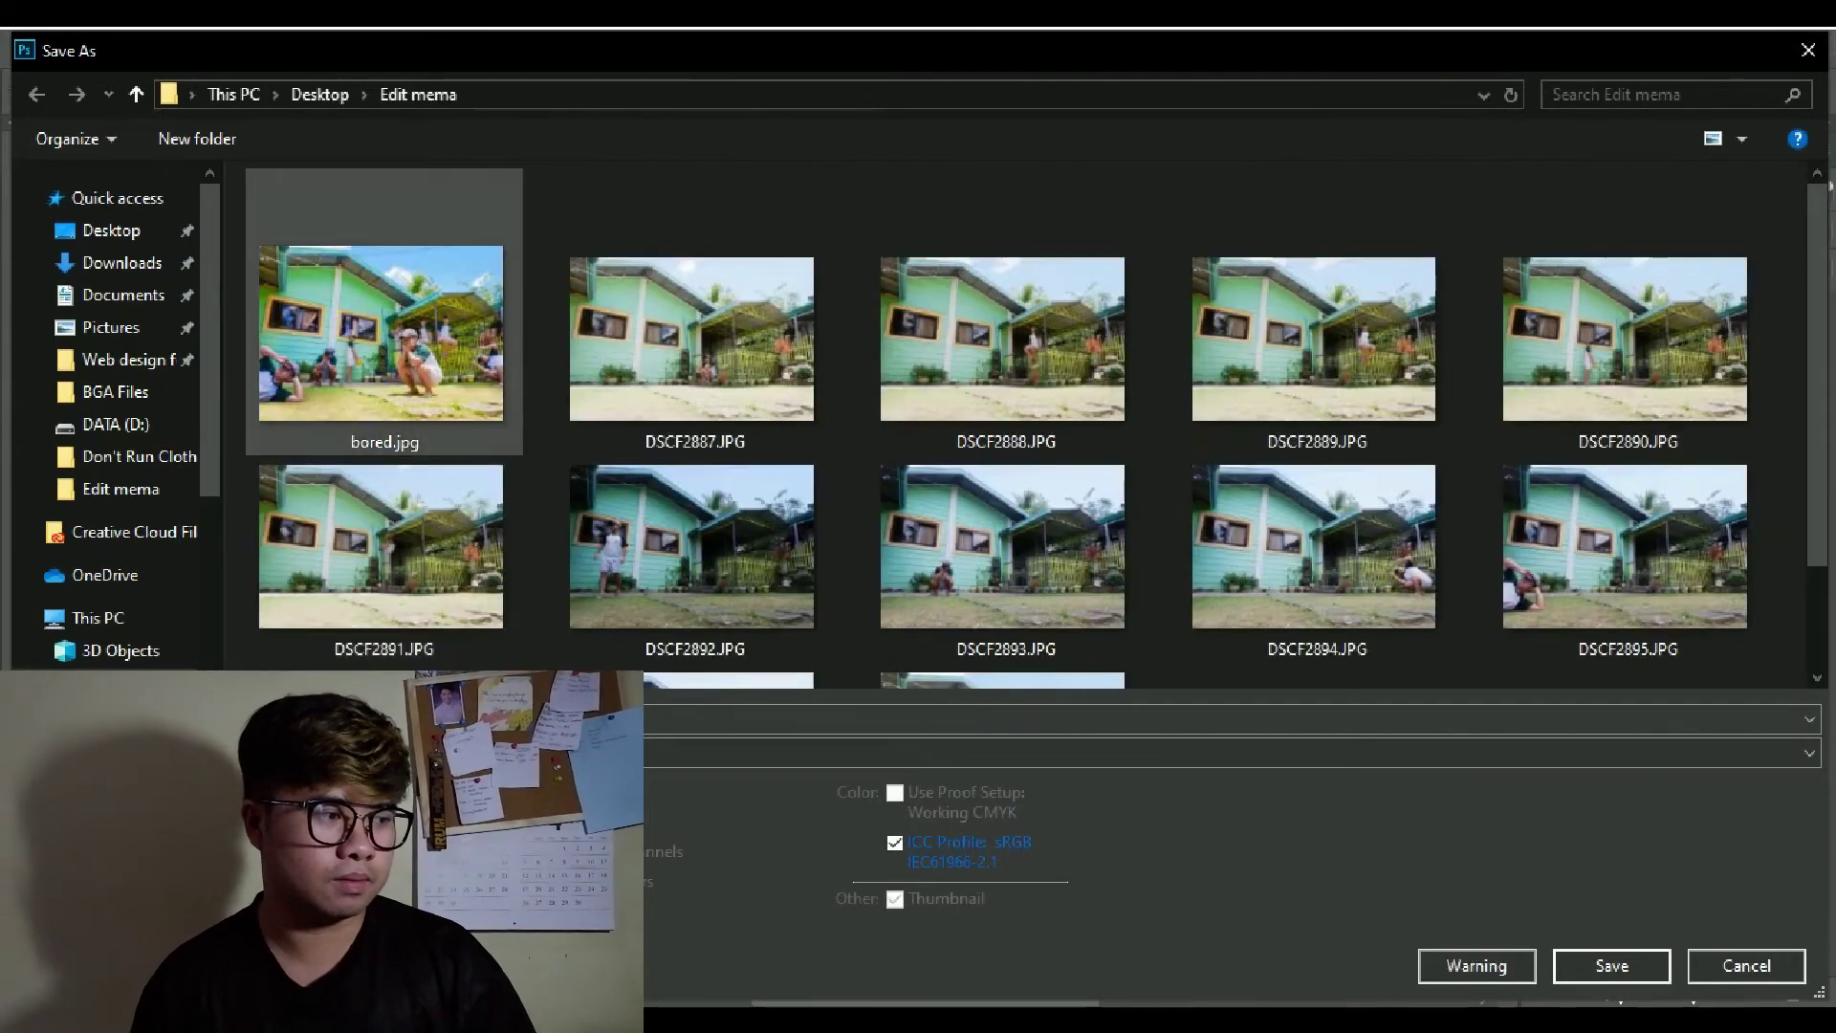
left_click(1224, 719)
type("b")
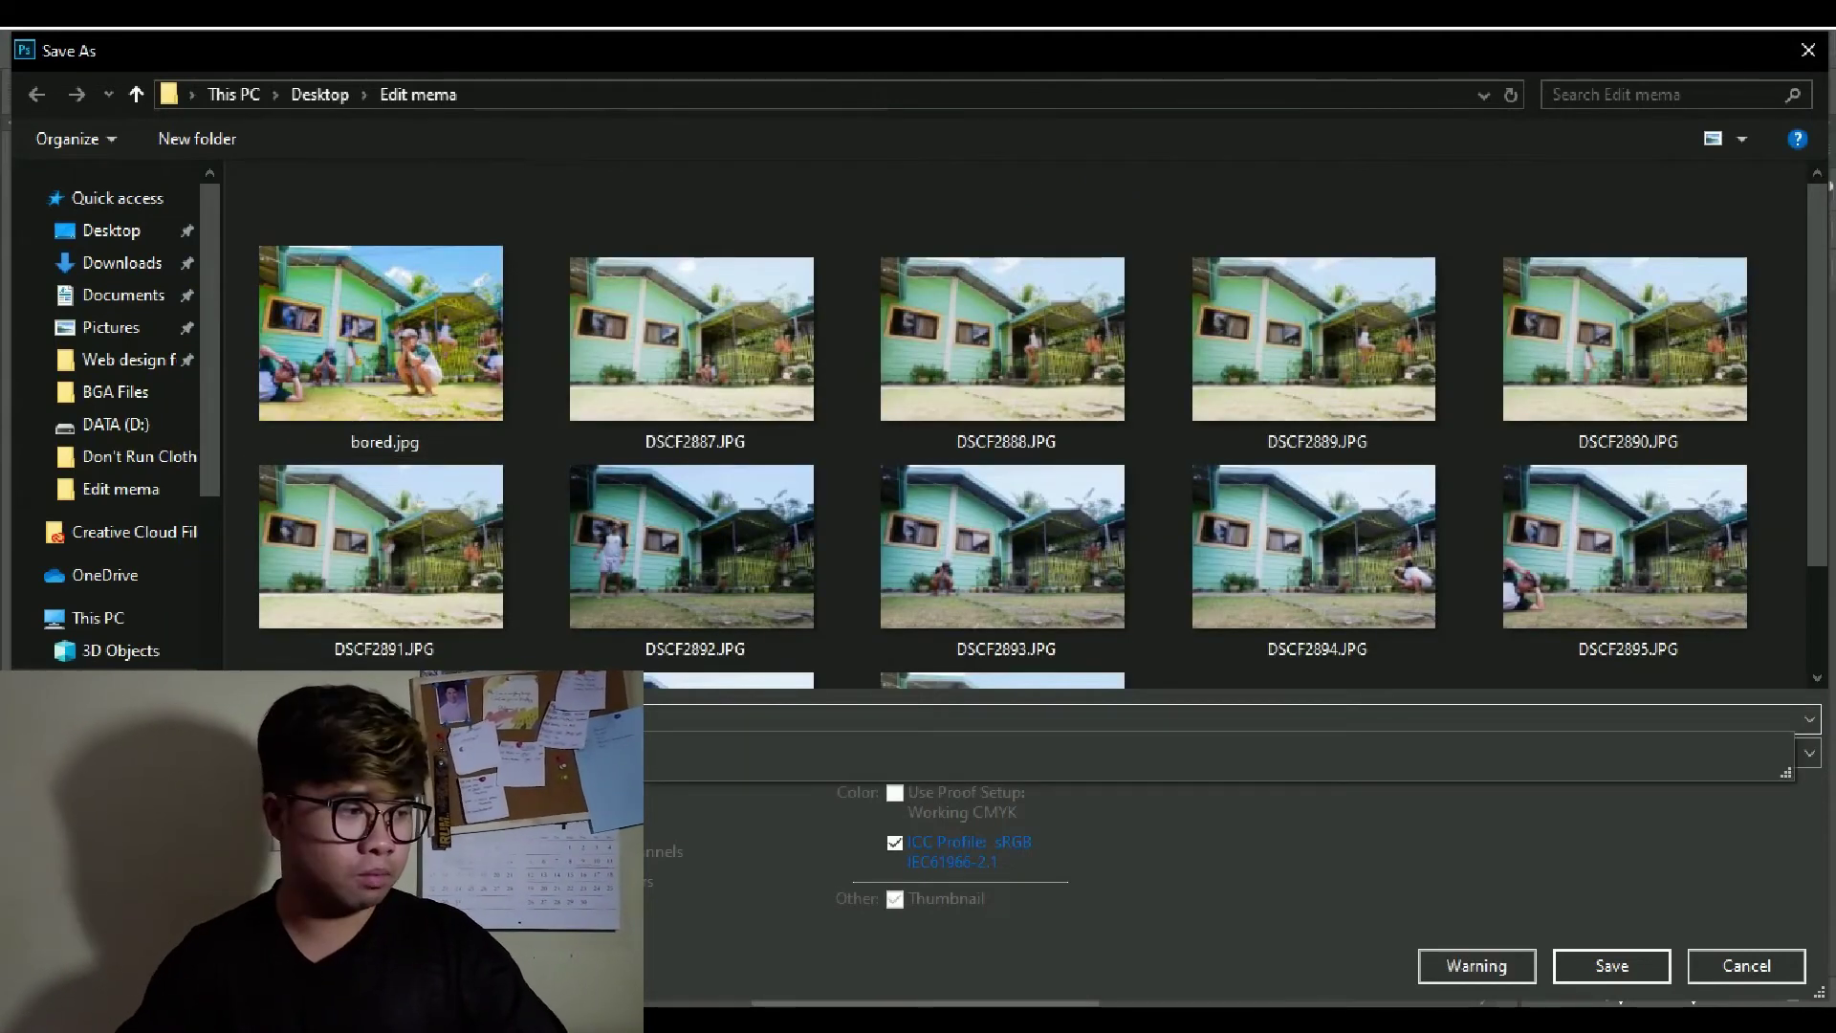